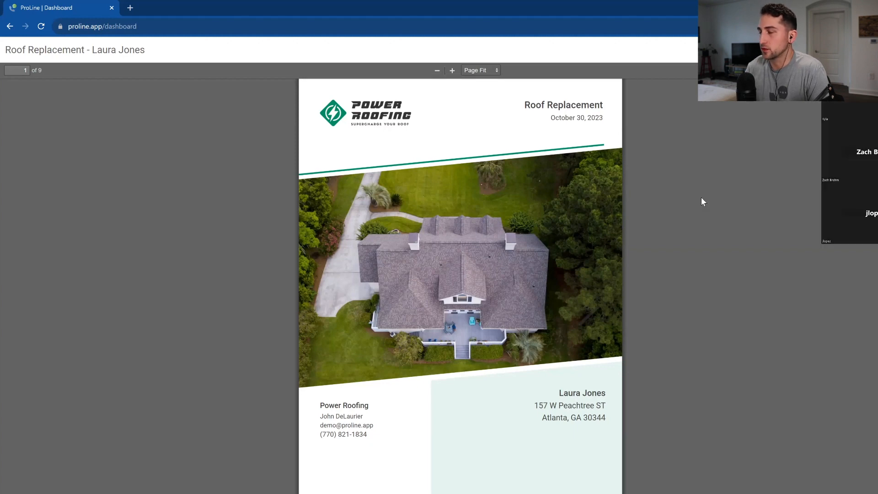
Step: Look through the pages of the sample Roof Replacement quote, from cover to inspection and signature page, and close it
scroll(522, 207, "down", 6)
scroll(650, 197, "down", 6)
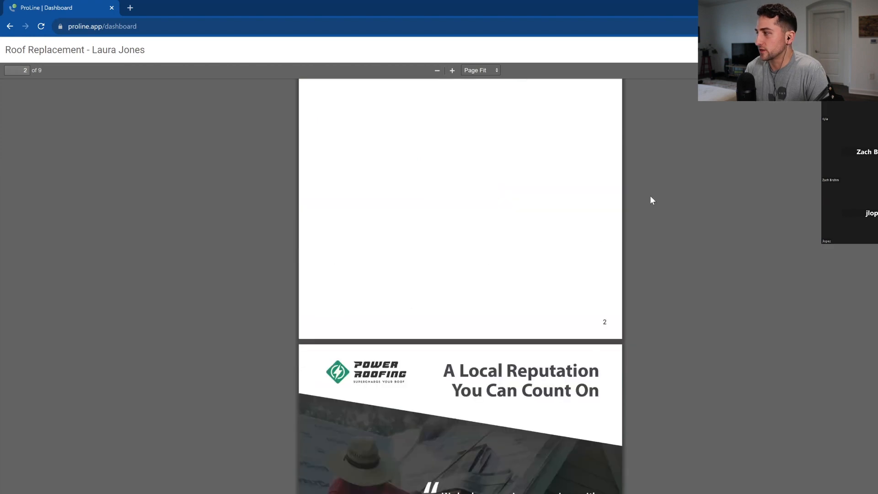
scroll(460, 286, "down", 10)
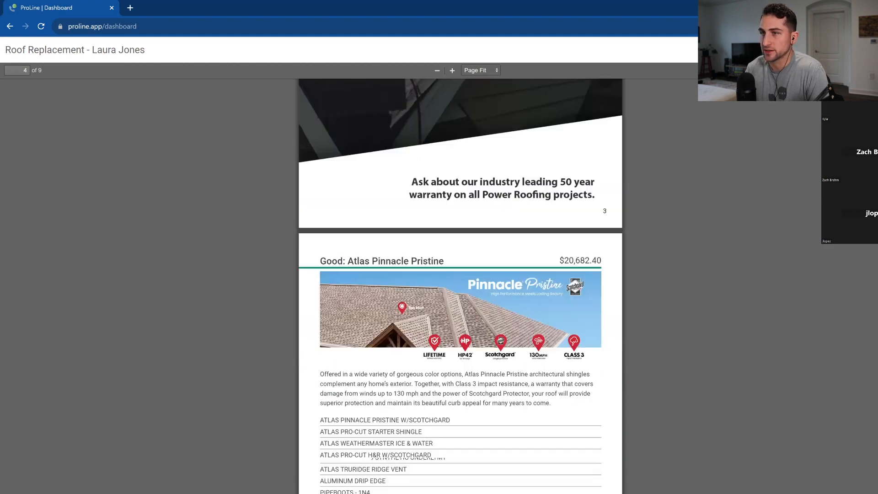
scroll(460, 286, "down", 20)
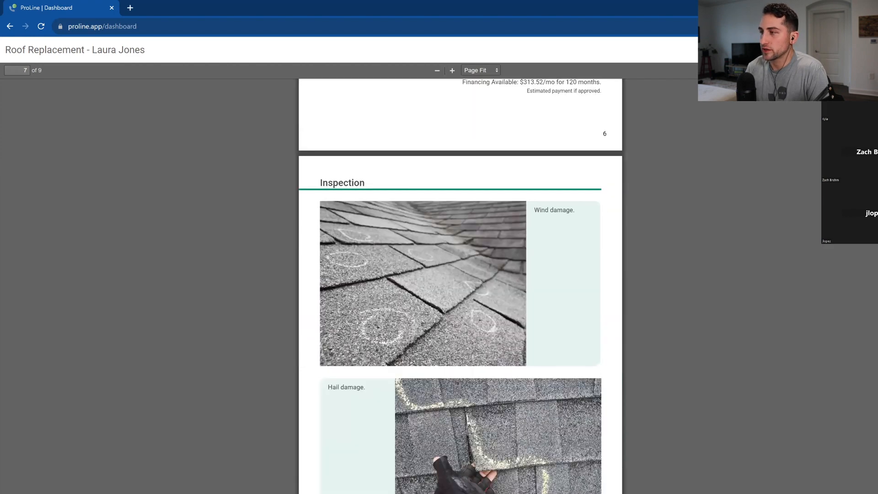
scroll(460, 286, "up", 20)
scroll(543, 328, "up", 2)
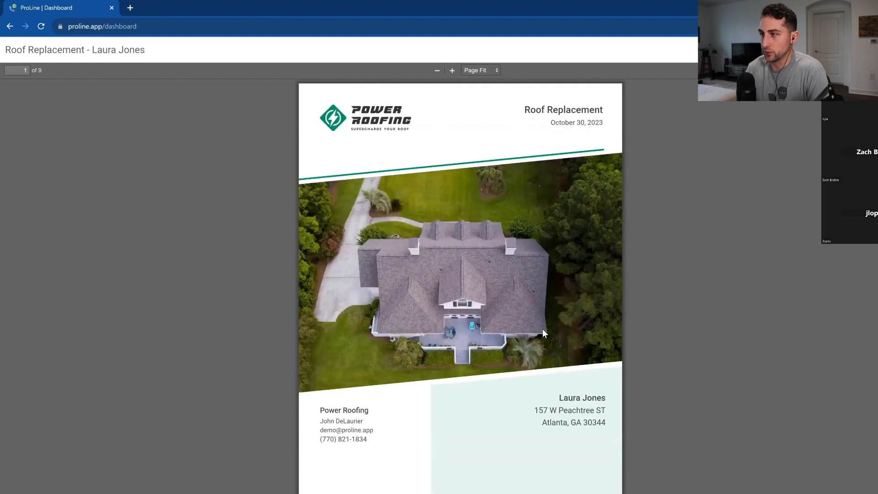
scroll(460, 287, "down", 15)
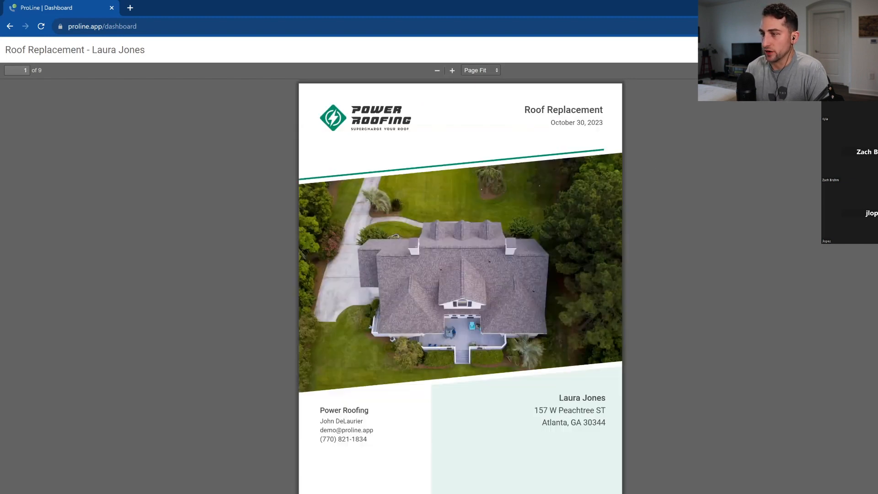
scroll(460, 286, "down", 20)
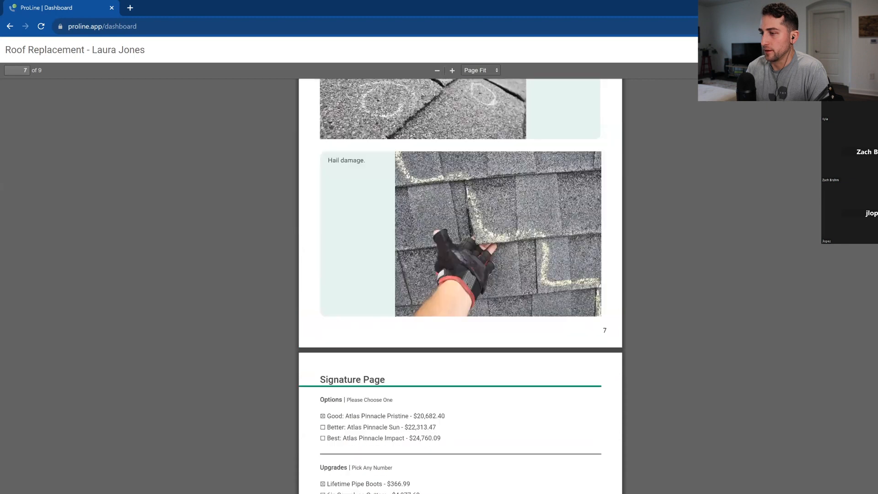
scroll(460, 286, "up", 20)
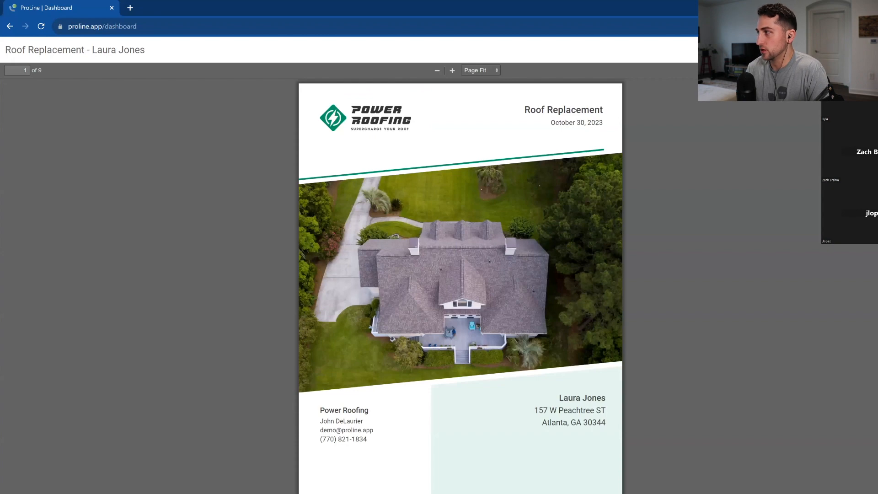
left_click(866, 50)
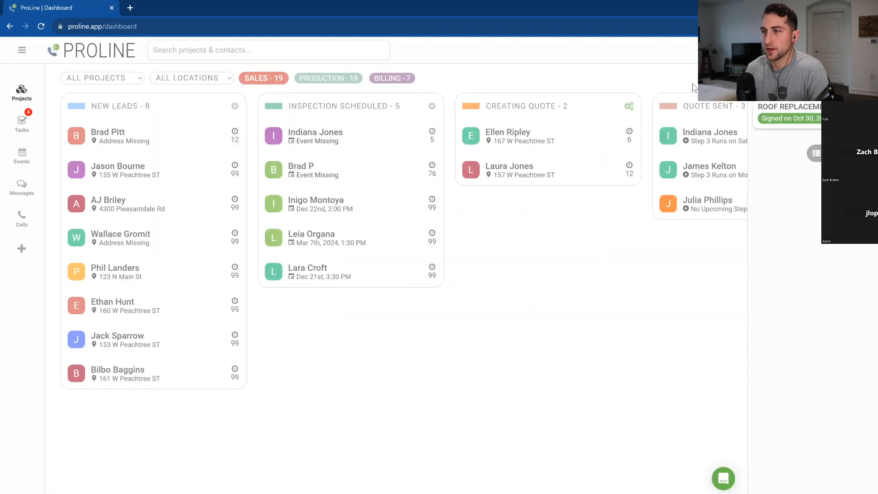
Step: Open the quote settings in the company settings and locate the Atlas Roof Replacement template
left_click(22, 51)
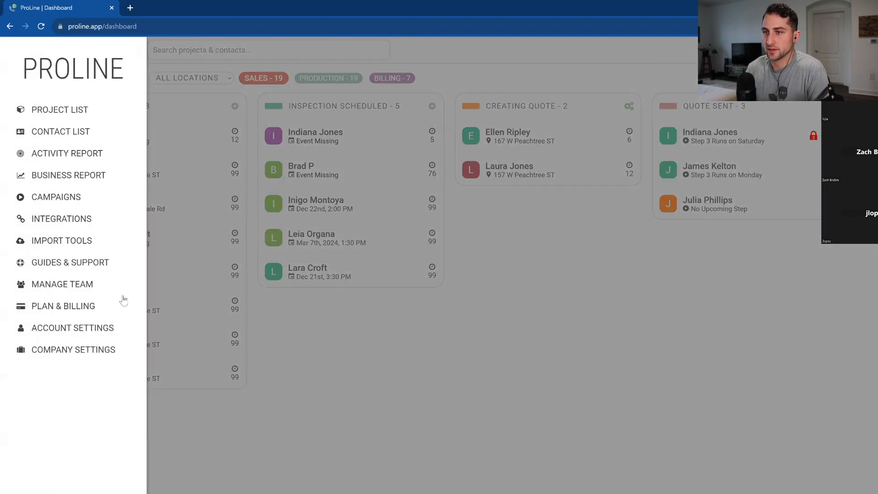
left_click(73, 349)
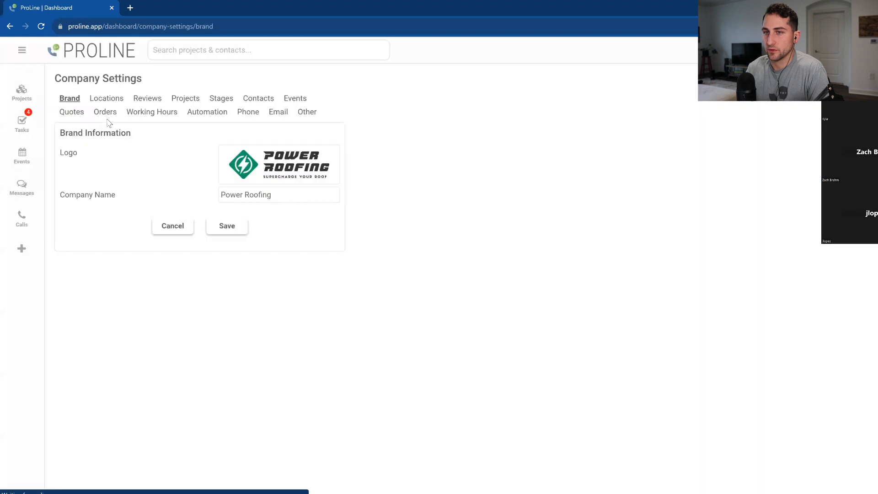
left_click(72, 114)
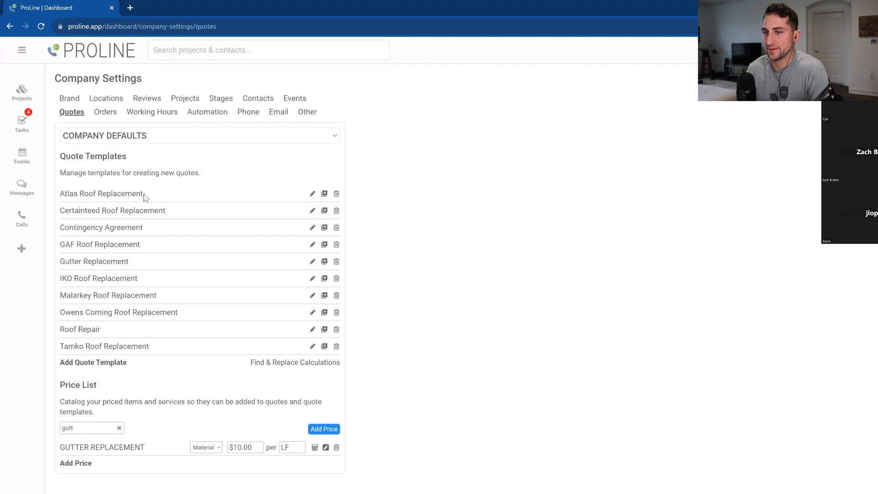
triple_click(66, 194)
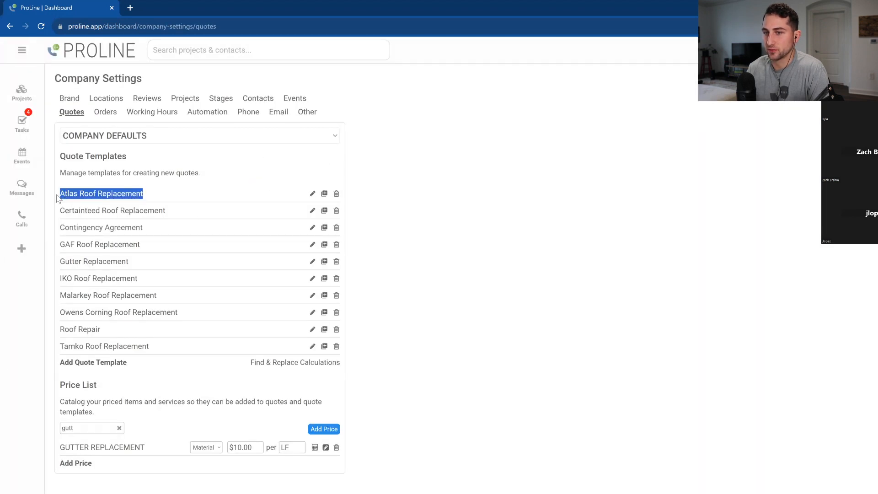
Step: Review the pages that make up the Atlas Roof Replacement quote template, including its cover page settings, and close the template
left_click(313, 193)
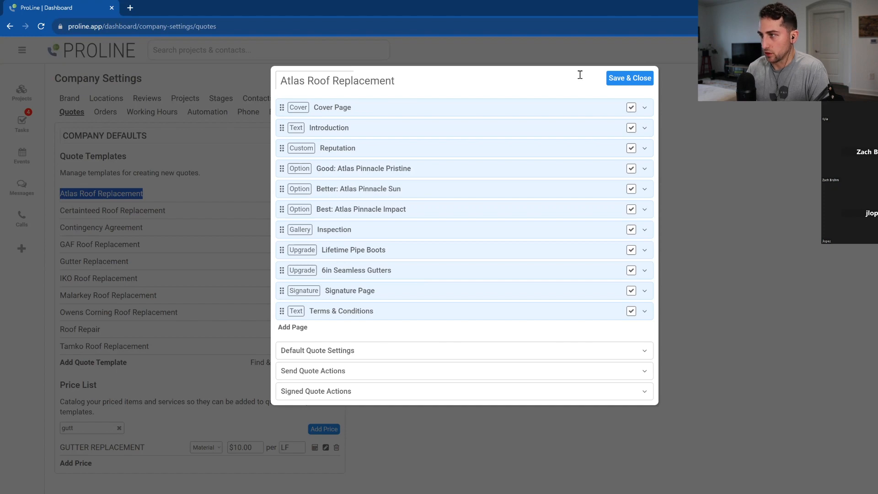
left_click(643, 111)
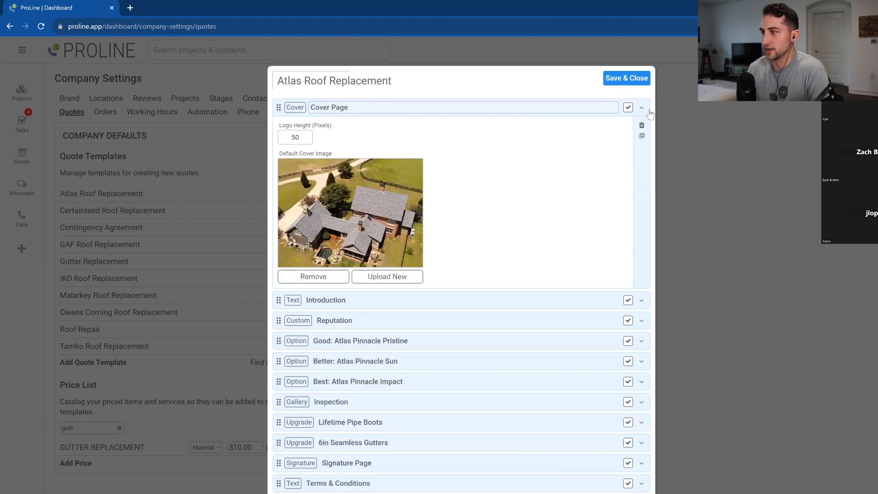
left_click(649, 113)
left_click(644, 132)
left_click(644, 133)
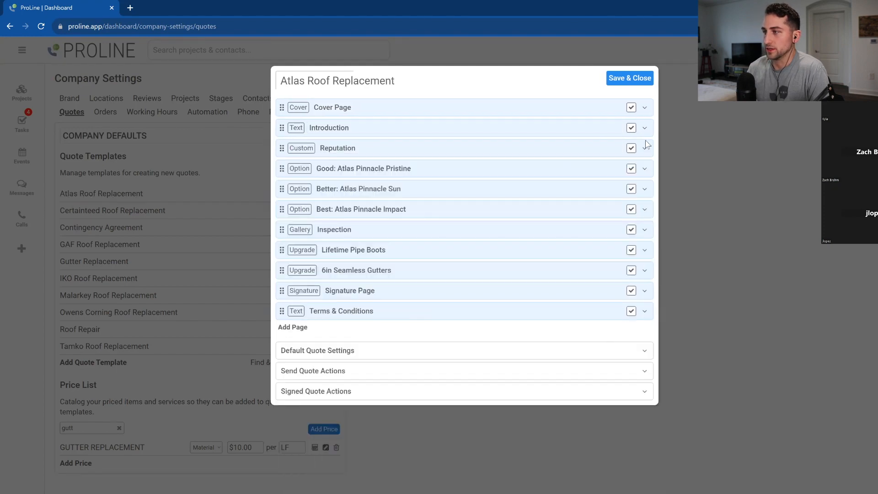
left_click(645, 149)
left_click(645, 154)
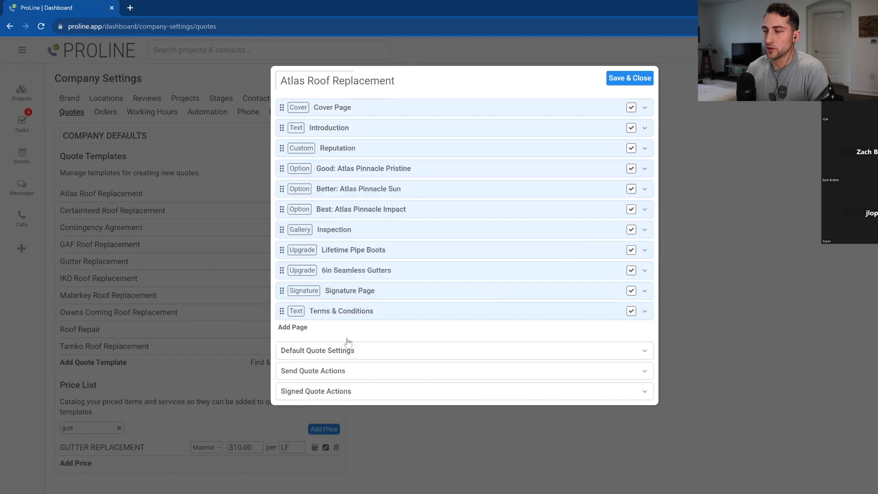
left_click(626, 80)
Step: Create a new quote template named Atlas Roof Replacement 2
left_click(84, 365)
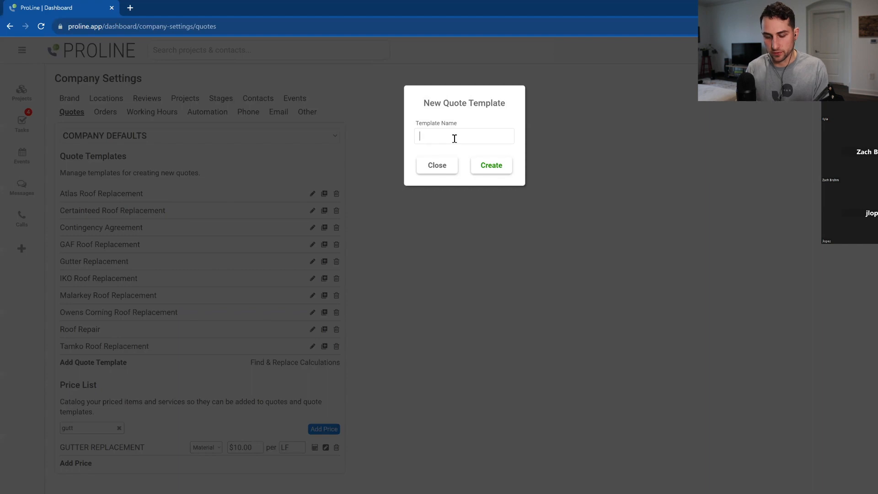
type("Atlas Roof Re")
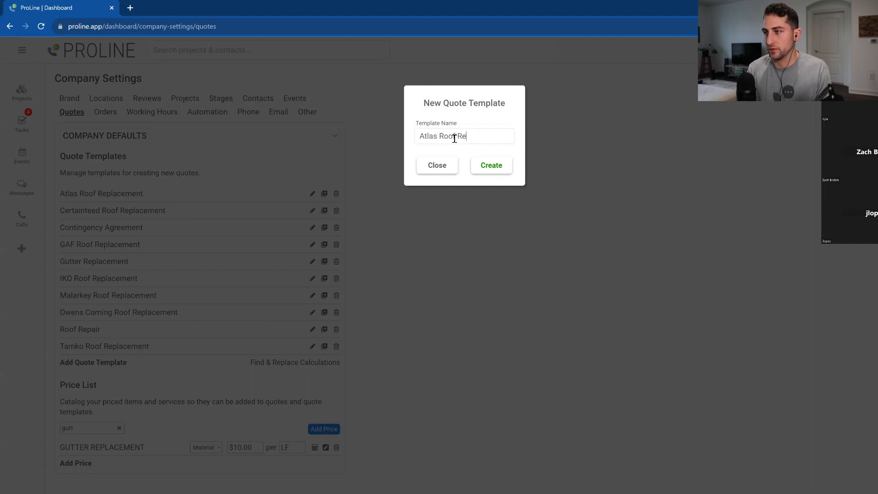
type("placement 2")
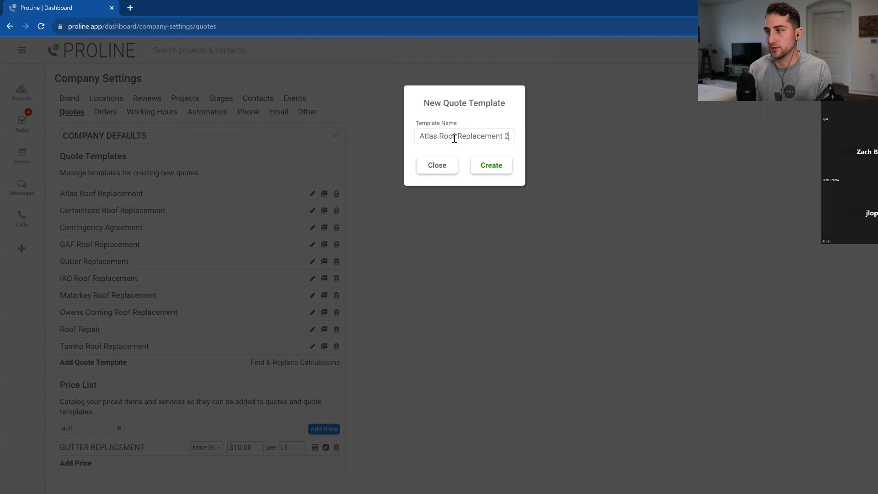
left_click(486, 166)
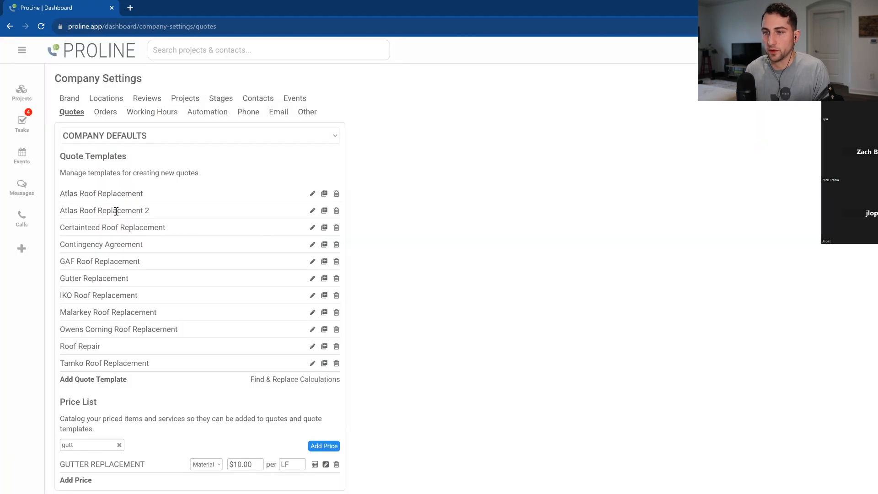
Step: Clear the "gutt" search filter from the price list
scroll(221, 221, "down", 1)
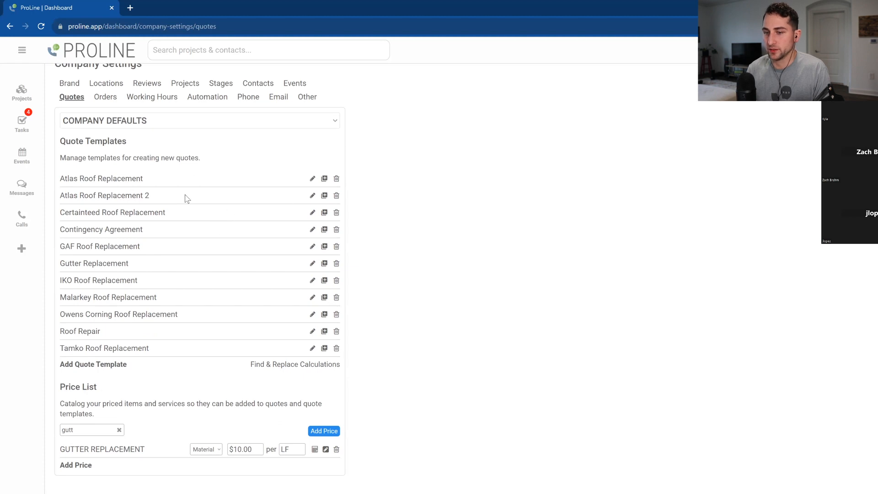
scroll(177, 300, "up", 1)
scroll(156, 365, "down", 1)
left_click(119, 431)
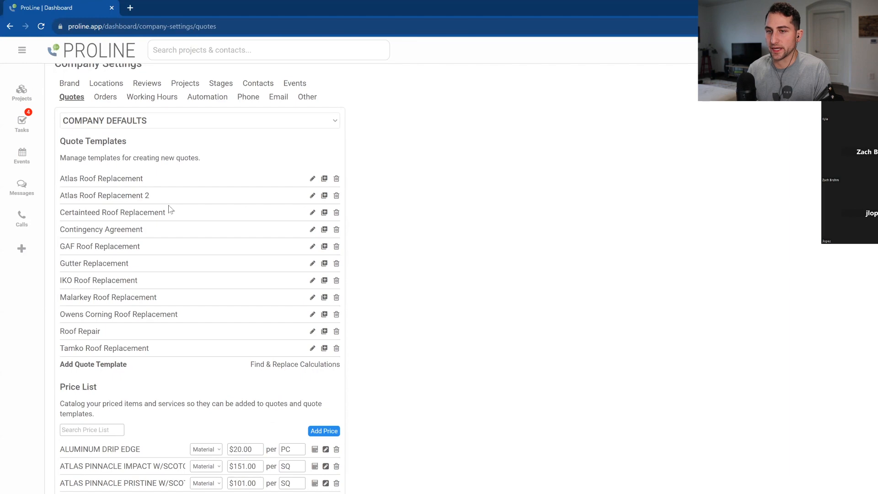
Step: Examine the full price list of material and labor items with their prices and units
scroll(175, 194, "down", 5)
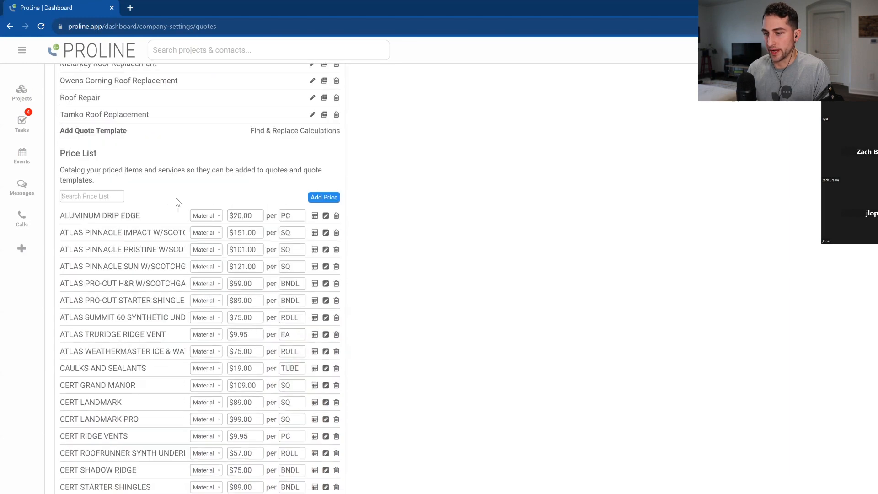
scroll(192, 263, "up", 3)
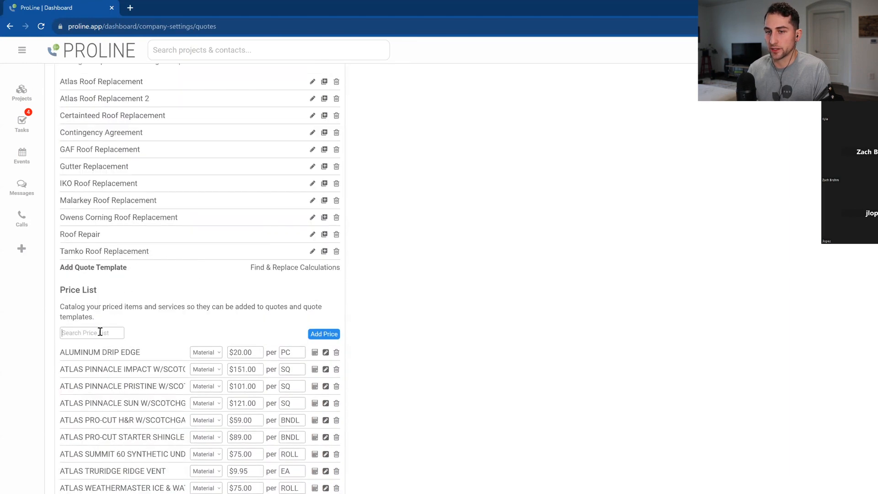
scroll(98, 330, "down", 3)
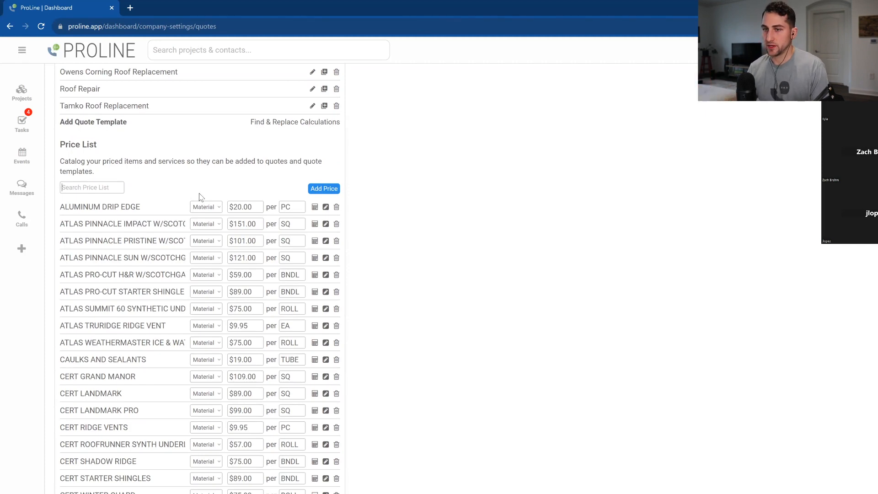
scroll(209, 192, "down", 2)
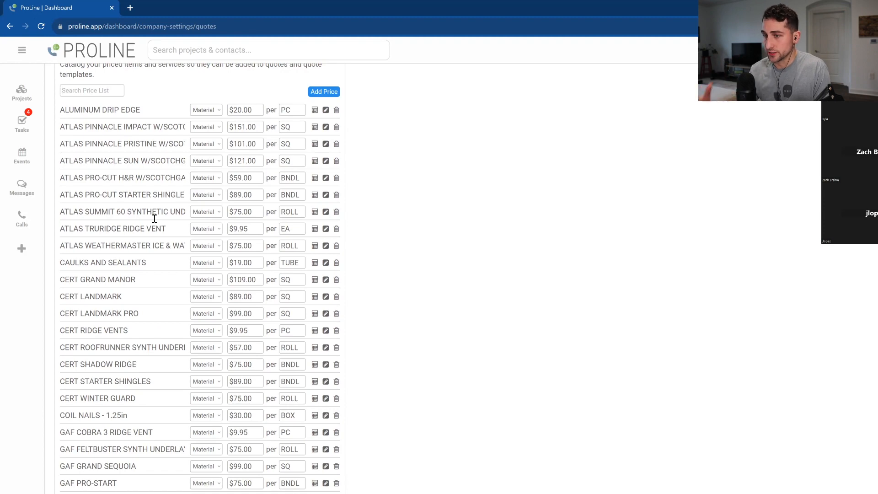
scroll(156, 219, "down", 2)
scroll(164, 213, "down", 15)
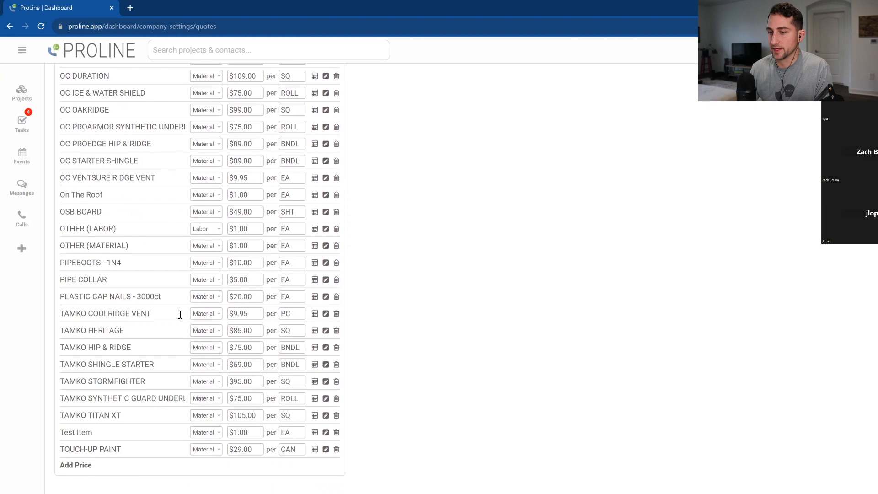
scroll(181, 314, "up", 10)
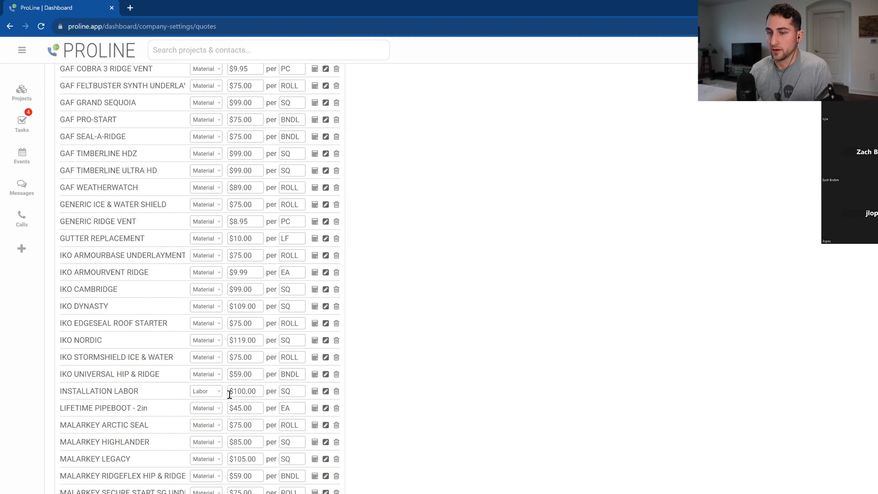
scroll(273, 392, "up", 1)
scroll(283, 394, "down", 4)
scroll(308, 320, "up", 10)
scroll(277, 182, "up", 3)
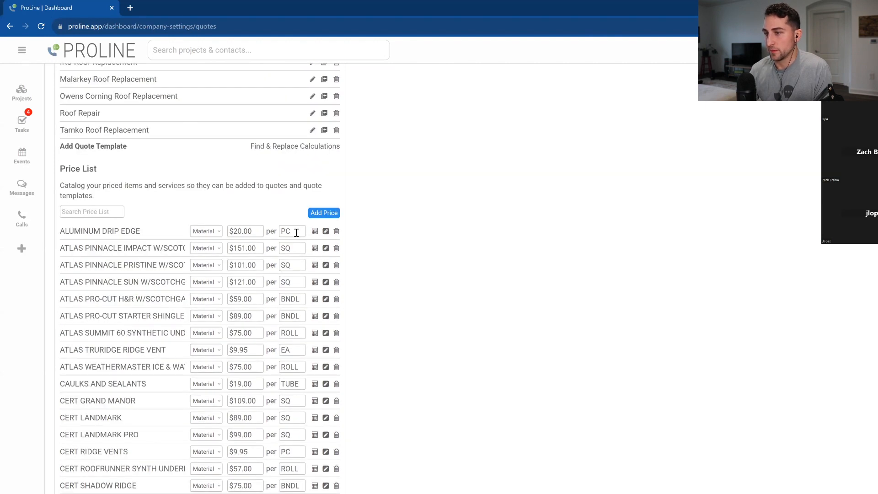
Step: Inspect the material or labor type, price and unit of the ALUMINUM DRIP EDGE price item, and open its description
left_click(212, 234)
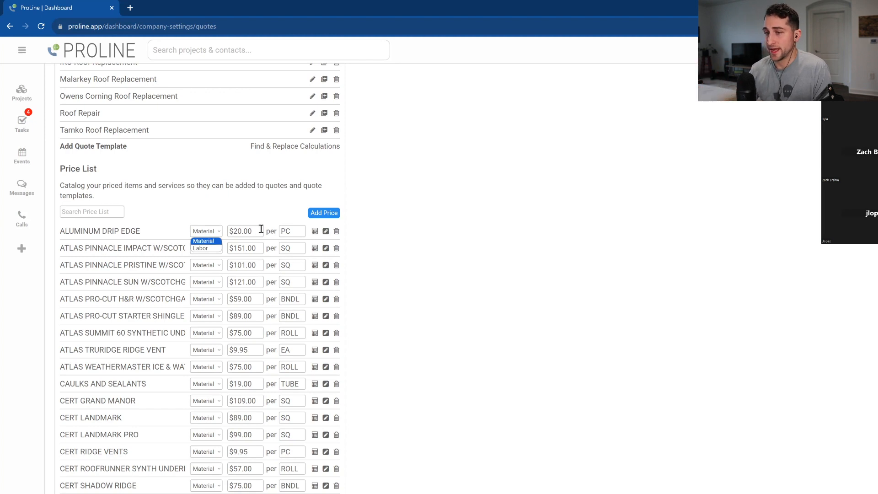
left_click(261, 228)
left_click(226, 231)
left_click(274, 230)
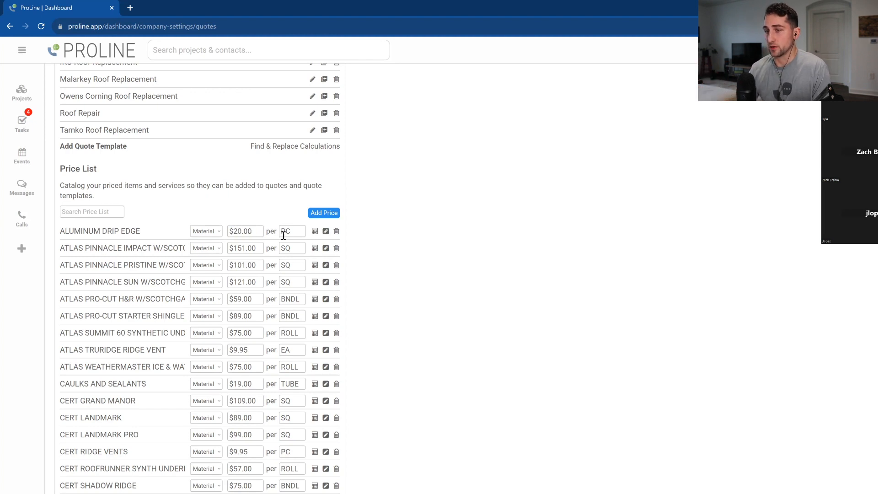
left_click_drag(291, 231, 279, 233)
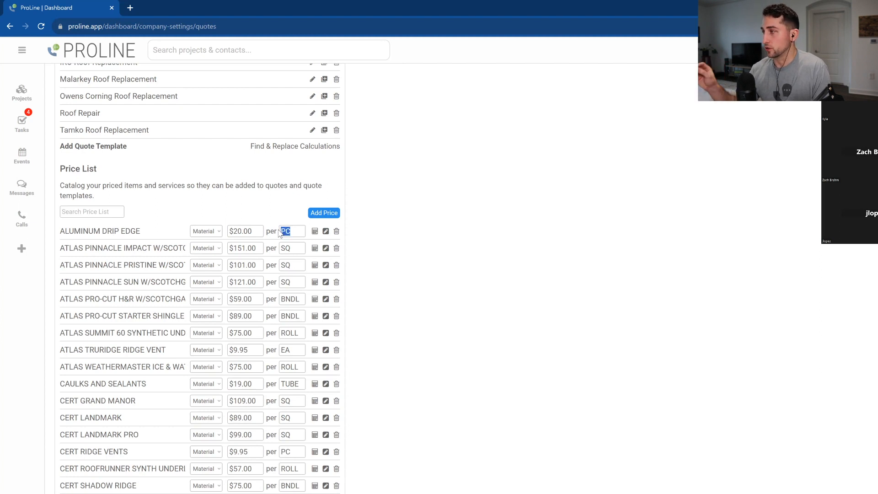
left_click(295, 227)
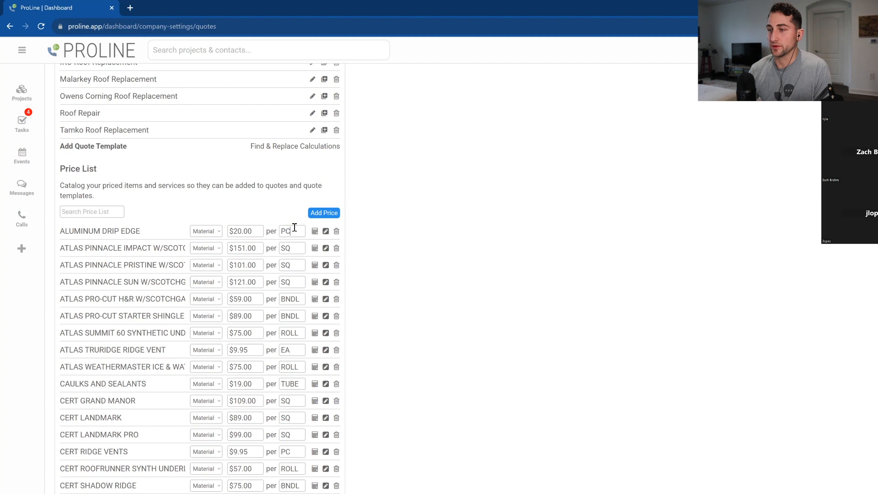
left_click_drag(293, 232, 278, 251)
left_click(289, 212)
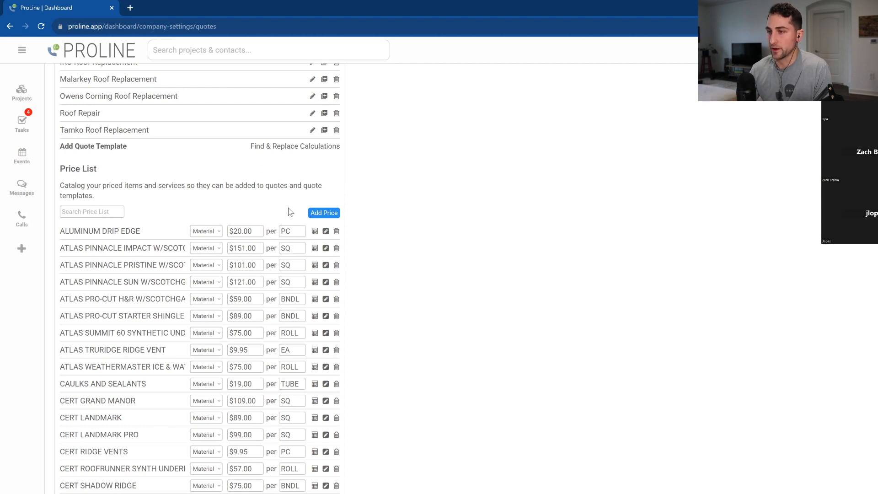
left_click(325, 232)
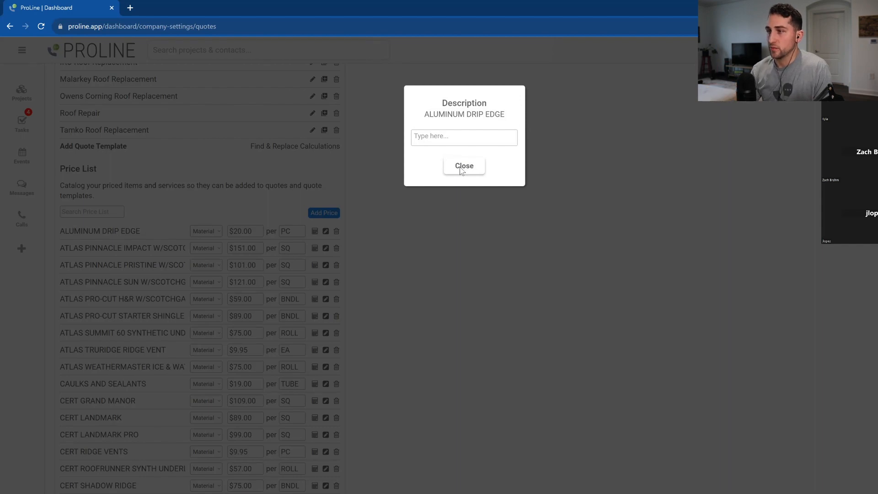
Step: Close the item's description and inspect the default calculation formula and minimum quantity of ALUMINUM DRIP EDGE
left_click(463, 168)
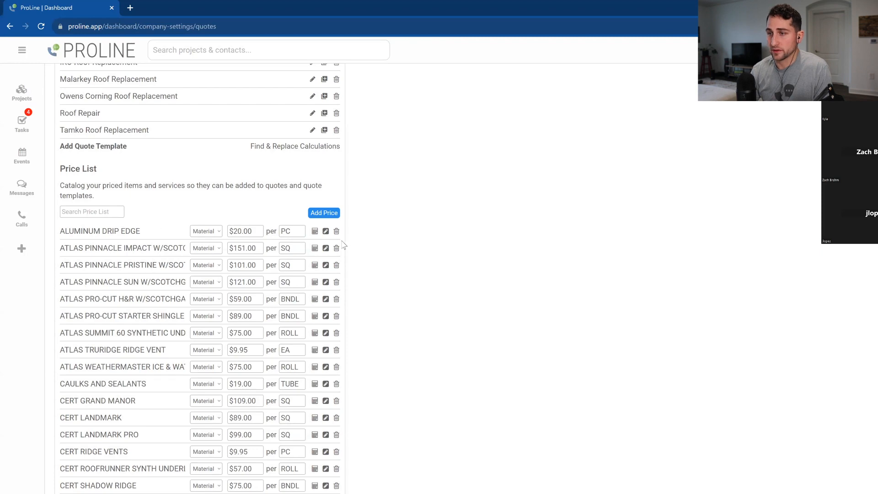
left_click(315, 232)
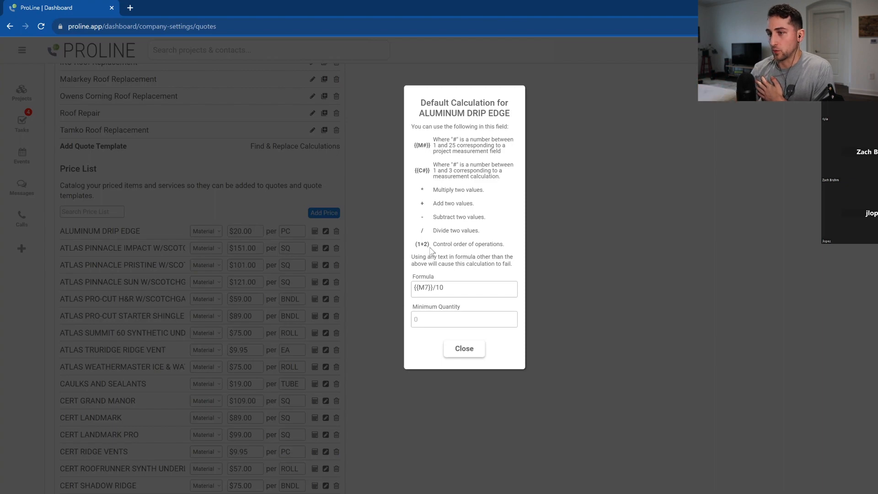
left_click(461, 351)
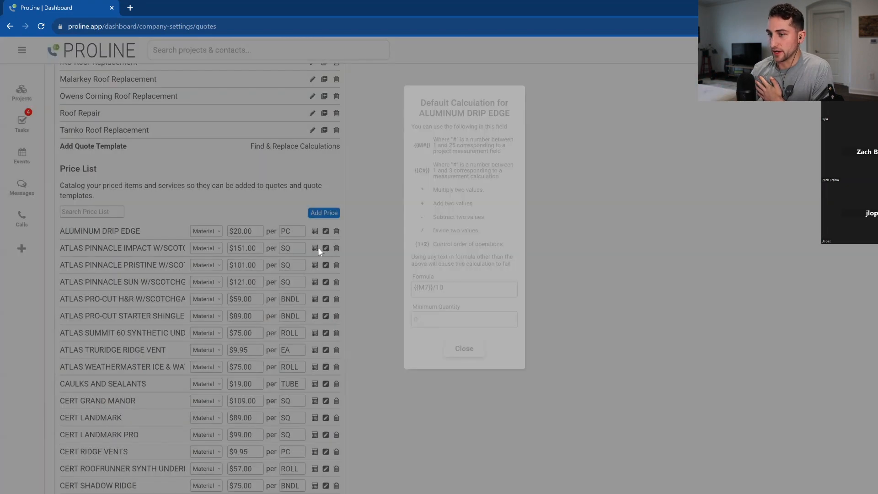
Step: Examine the price list items and the list of company default quote templates
scroll(312, 348, "down", 8)
scroll(312, 349, "down", 5)
scroll(312, 339, "up", 18)
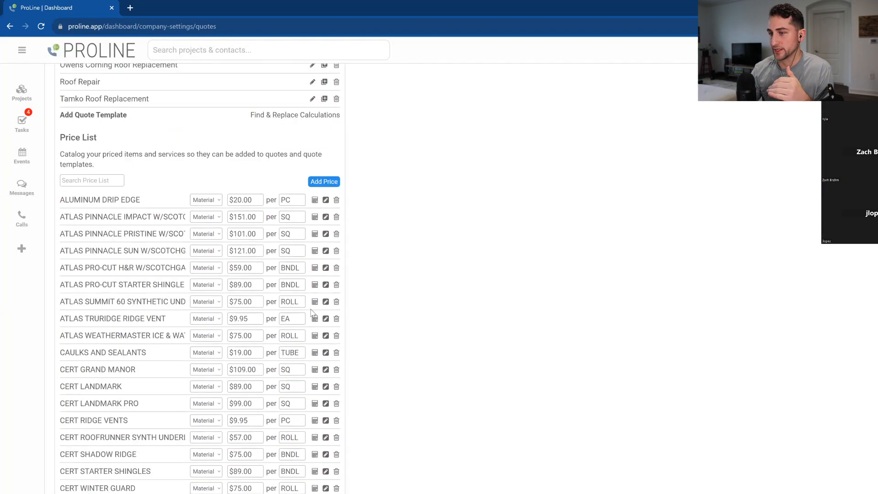
scroll(314, 326, "down", 3)
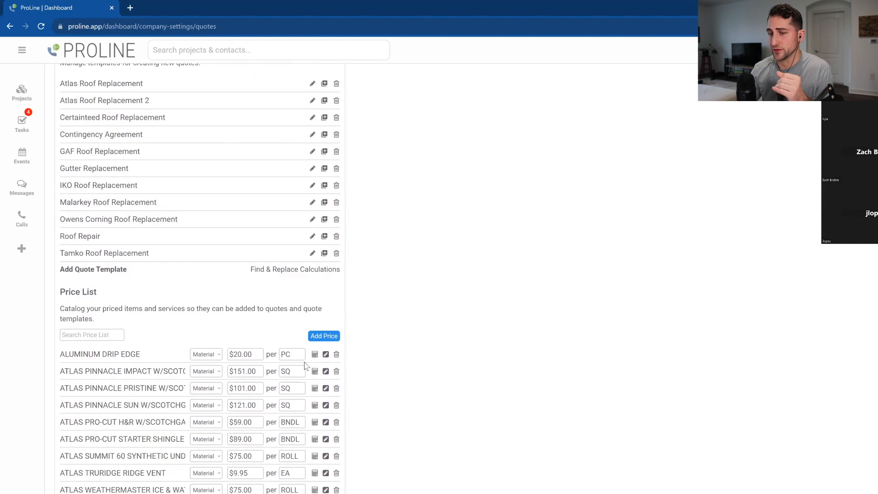
scroll(217, 358, "up", 2)
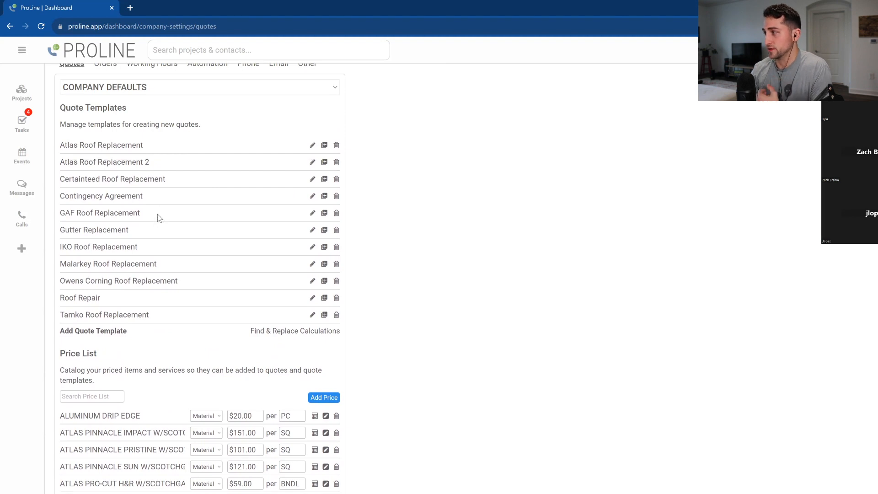
scroll(180, 174, "up", 1)
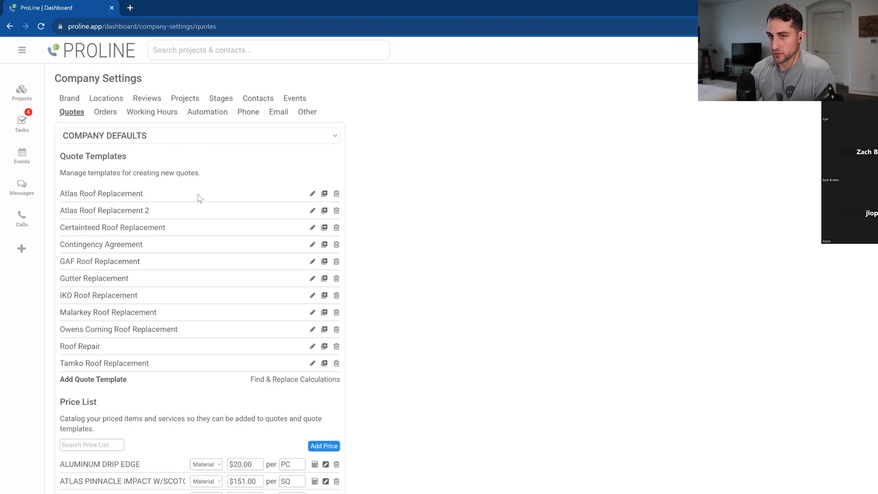
scroll(199, 197, "down", 5)
scroll(253, 210, "up", 5)
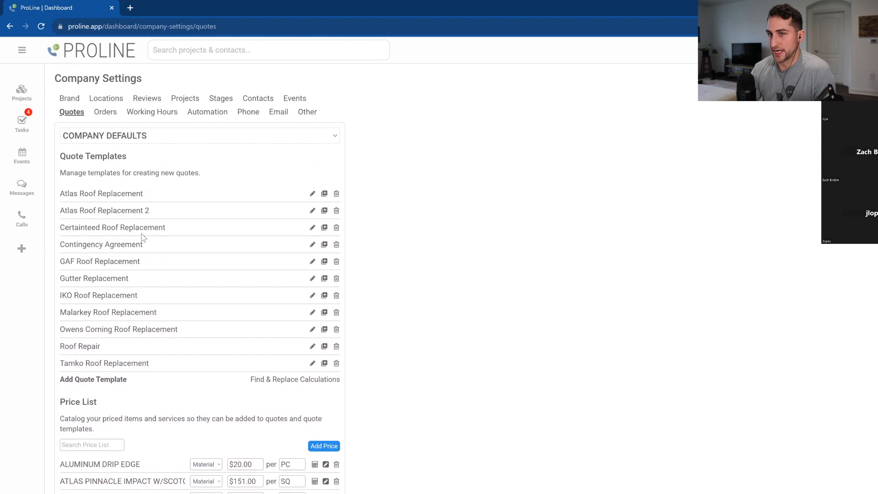
Step: View the quote settings of the Atlanta location and return to the company defaults
left_click(185, 139)
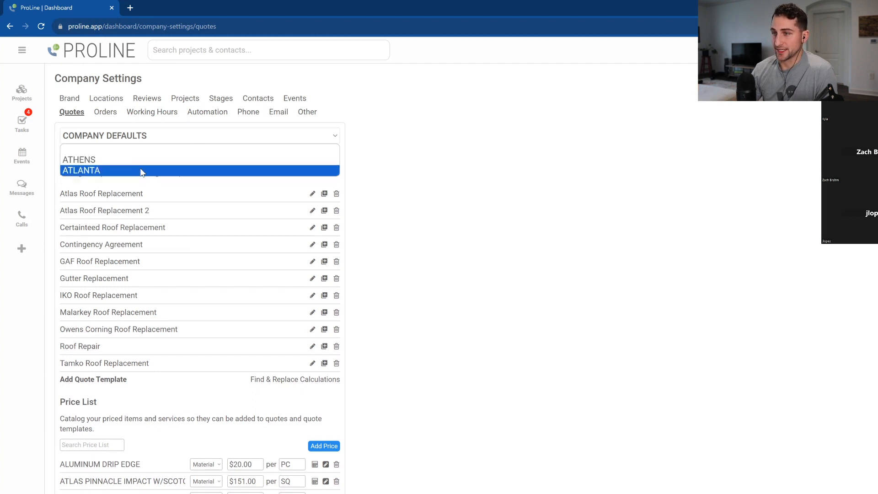
left_click(79, 159)
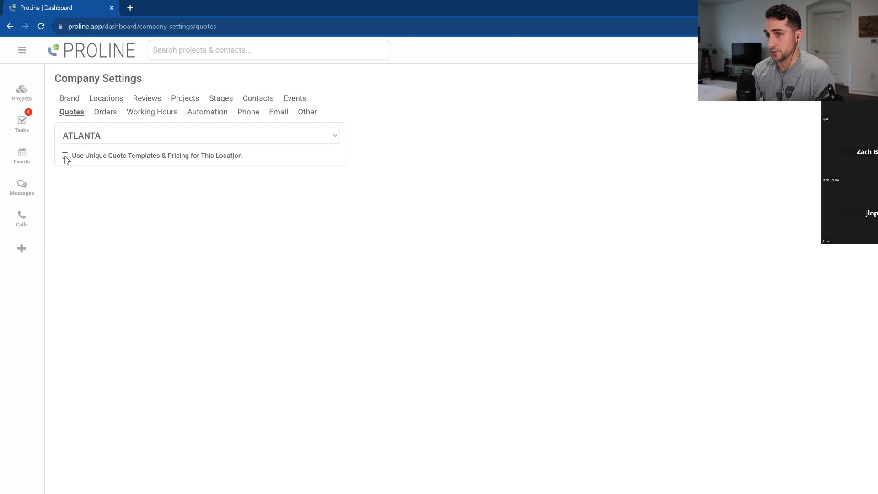
left_click(80, 139)
left_click(167, 149)
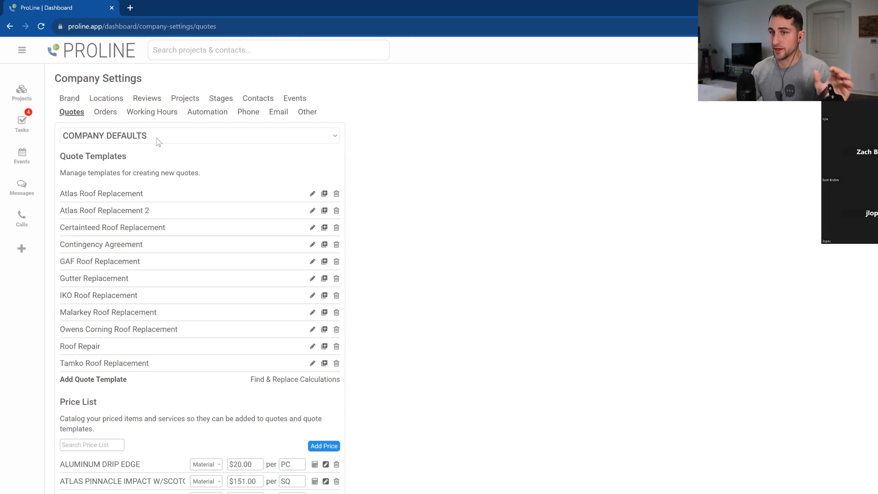
Step: Try unique quote templates and pricing for the Atlanta location, and return to the company defaults
left_click(159, 140)
left_click(81, 170)
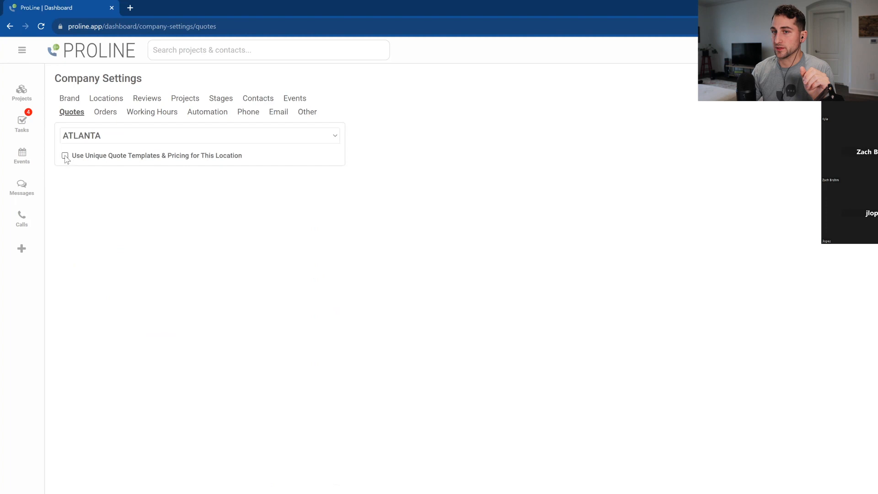
left_click(65, 155)
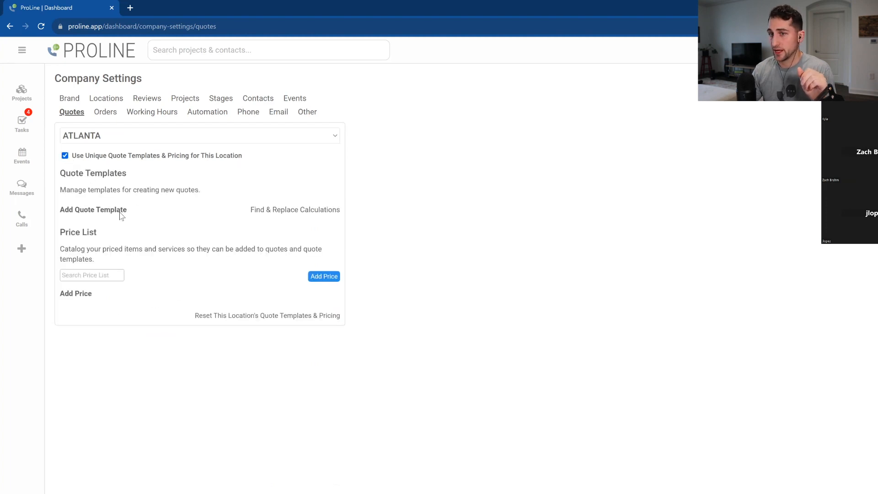
left_click(64, 156)
left_click(95, 137)
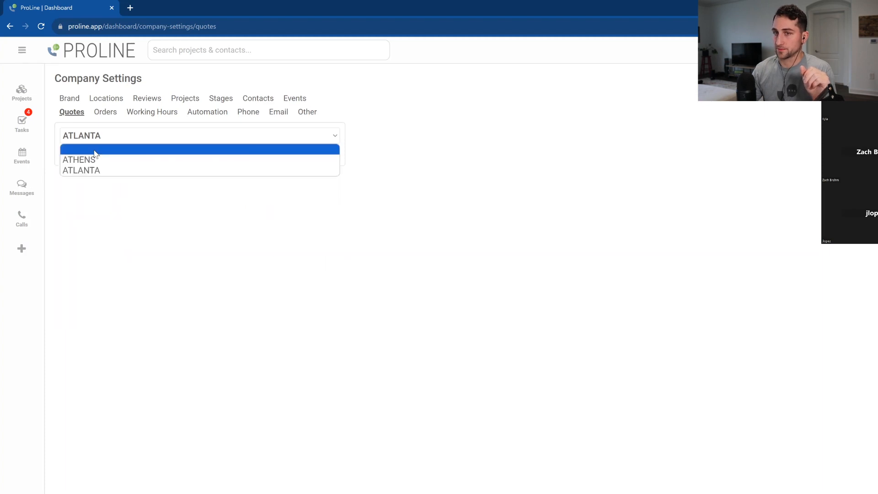
left_click(94, 150)
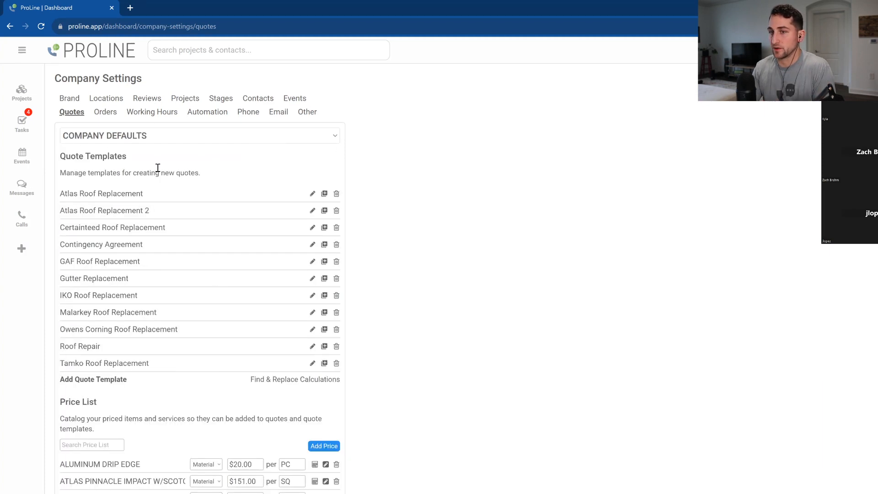
Step: Add a page named Cover with the page type Cover to the Atlas Roof Replacement 2 quote template
triple_click(141, 211)
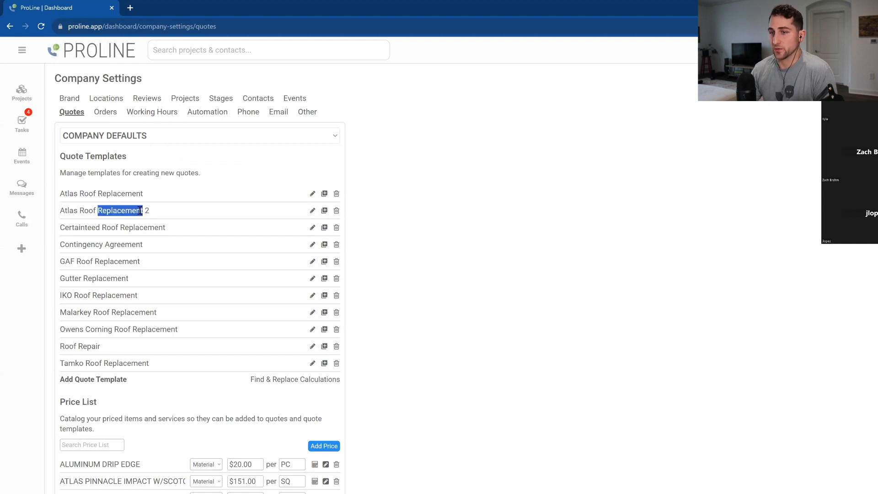
left_click(314, 212)
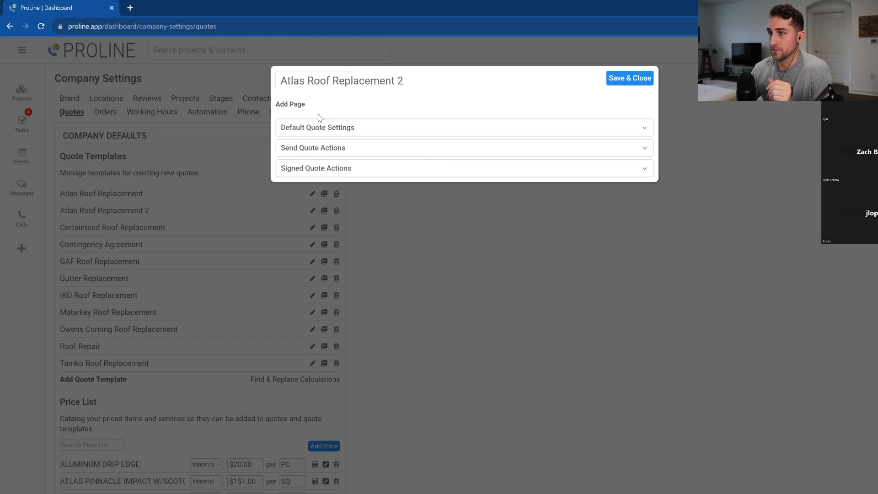
left_click(303, 106)
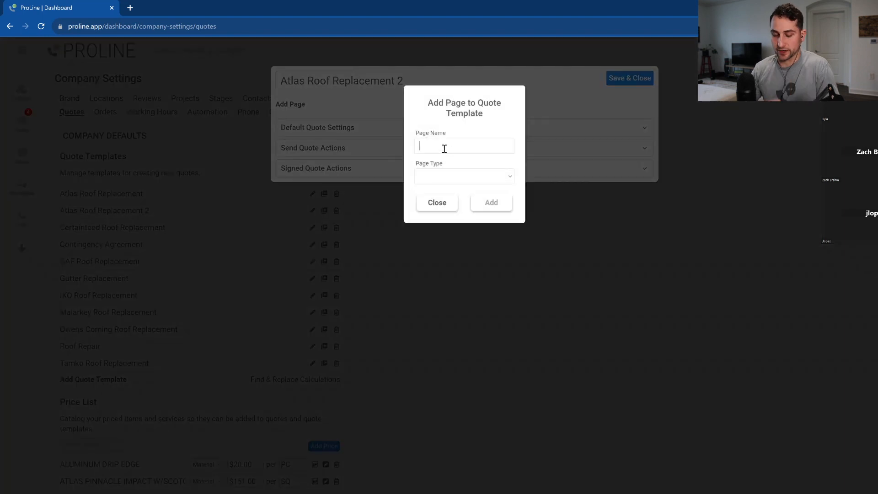
type("Cover")
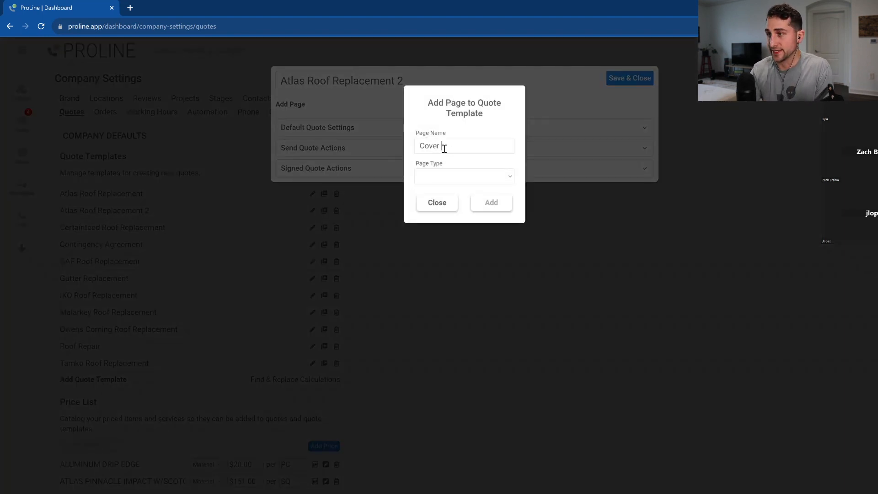
left_click(469, 182)
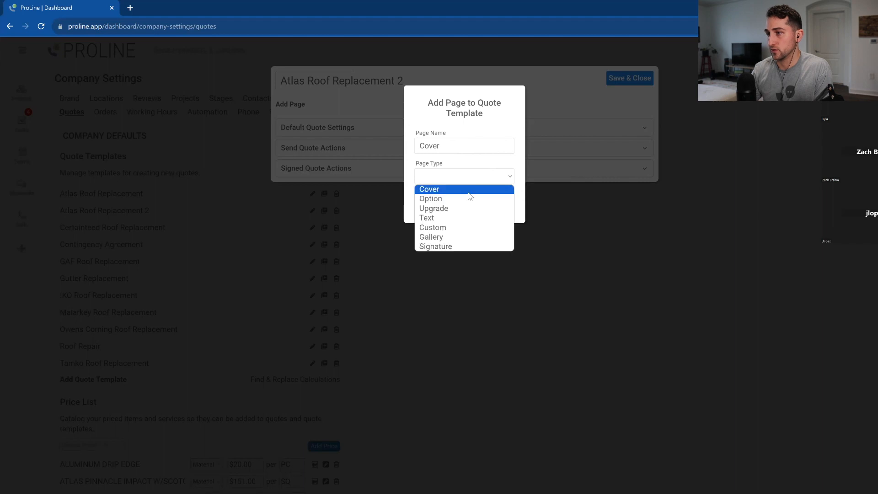
left_click(471, 188)
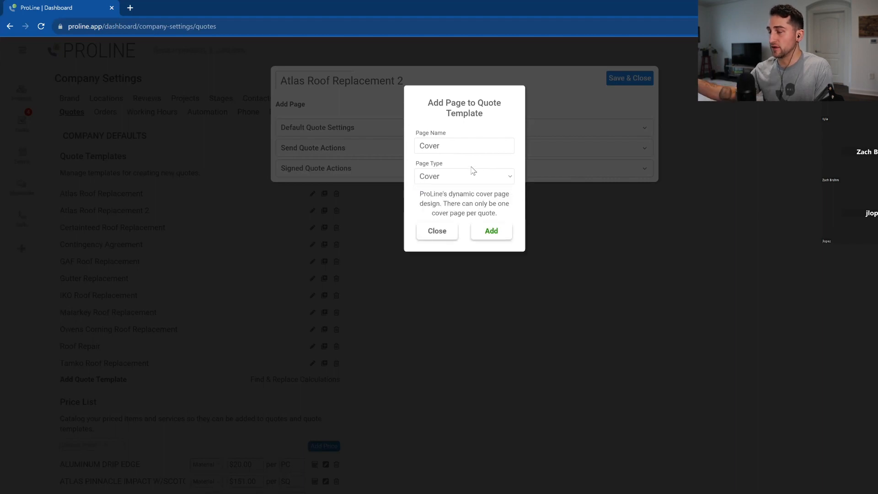
left_click(491, 232)
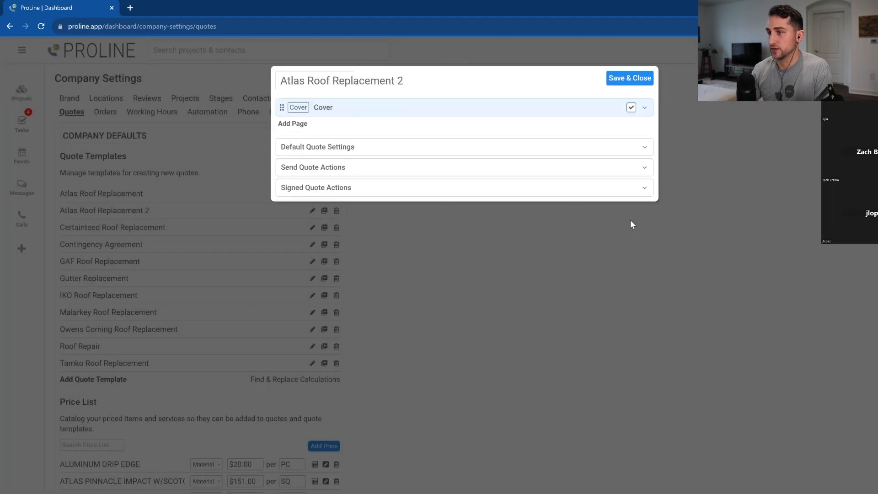
Step: Upload DeLaurier Roofing Images (33) from the Demo Account folder as the Cover page's default cover image
left_click(644, 108)
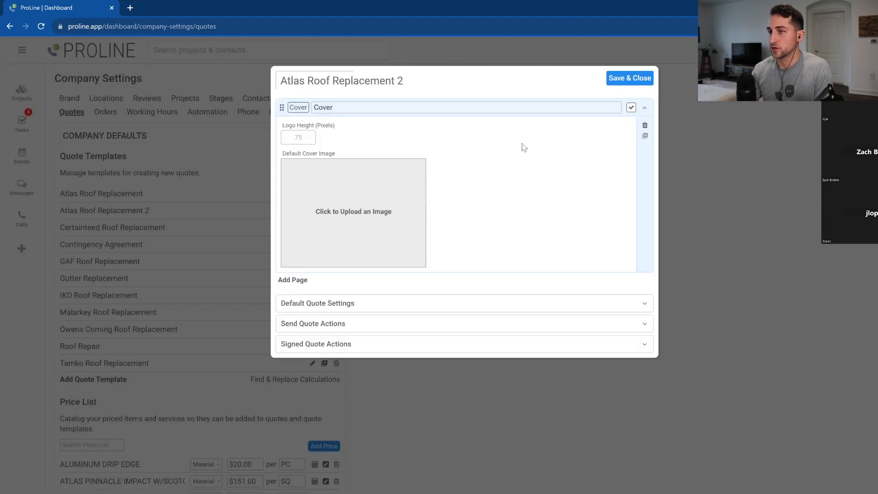
left_click(353, 211)
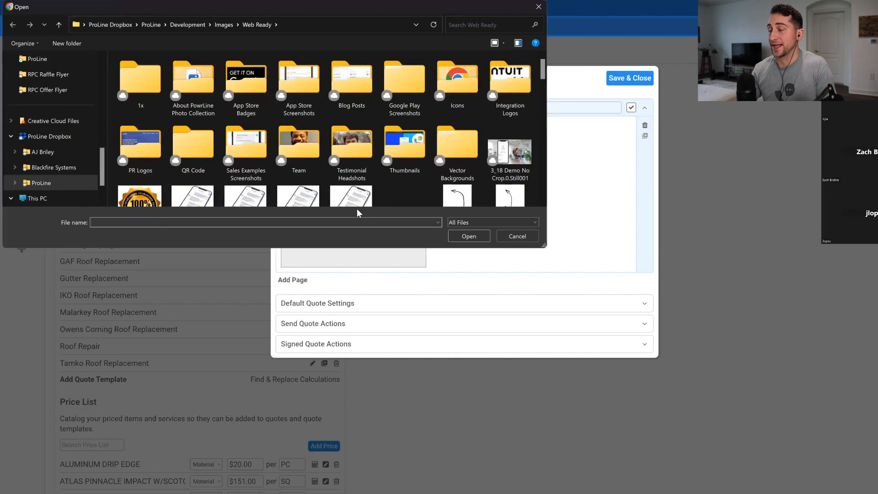
scroll(57, 143, "up", 2)
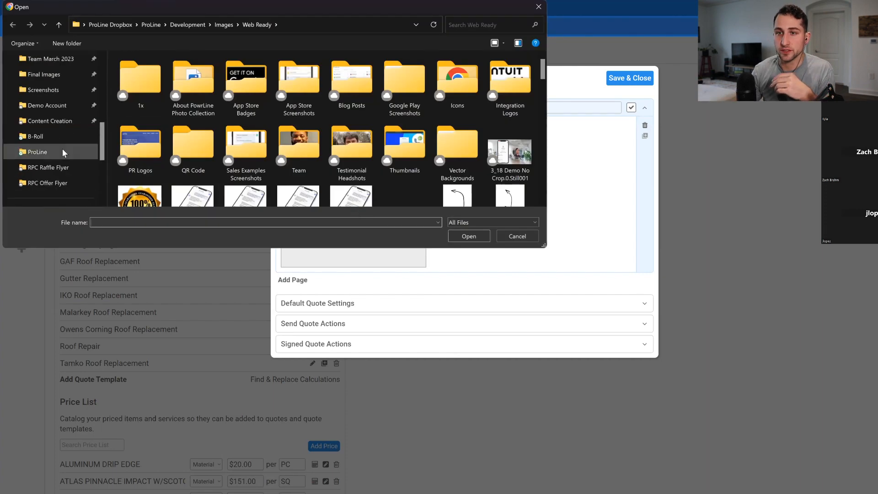
left_click(47, 105)
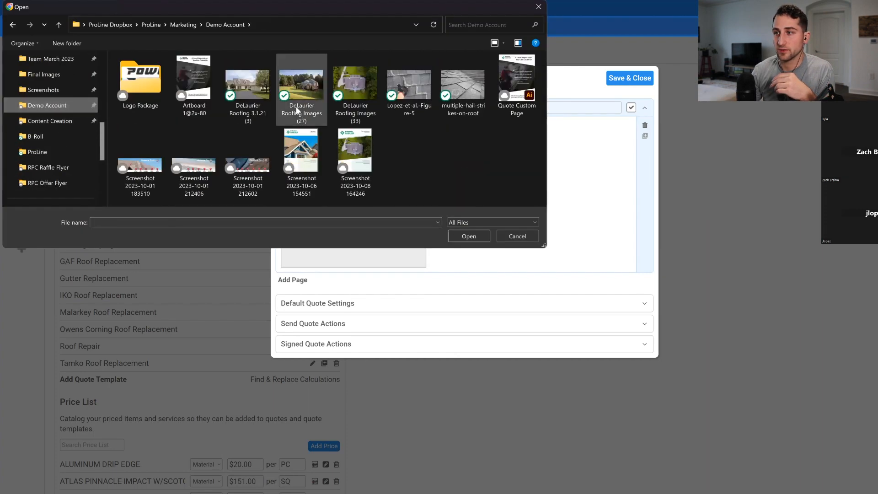
left_click(359, 98)
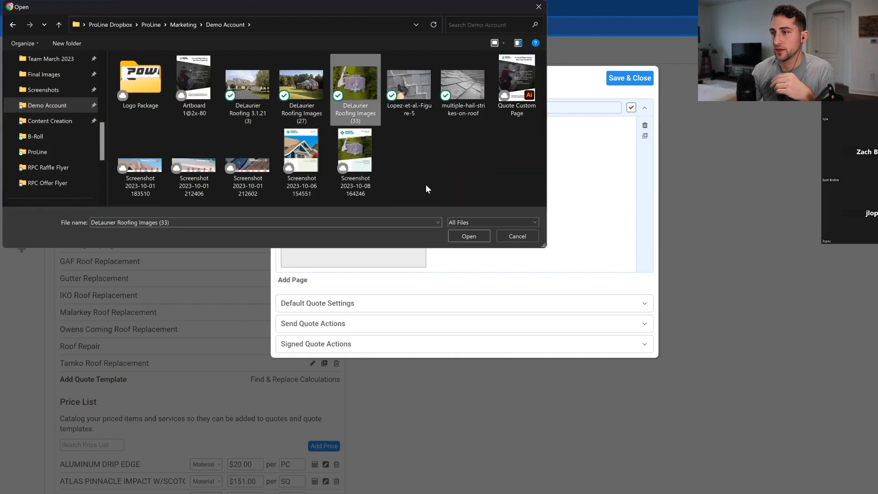
left_click(468, 236)
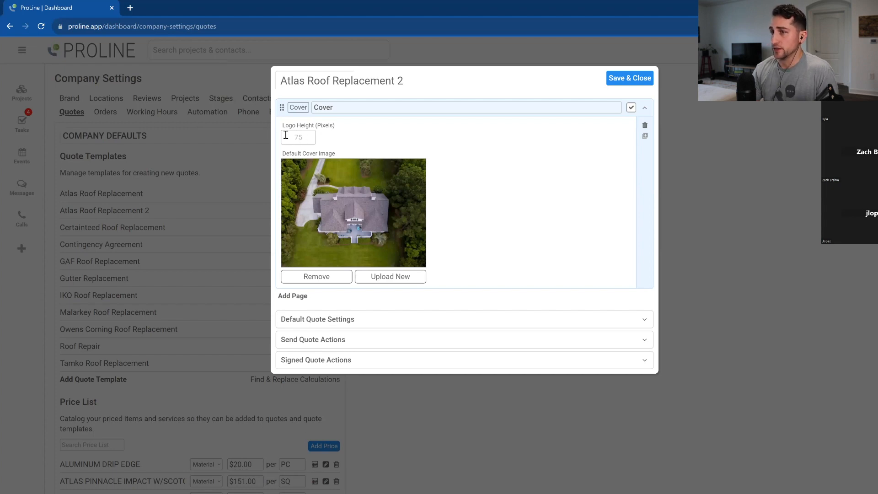
left_click(645, 107)
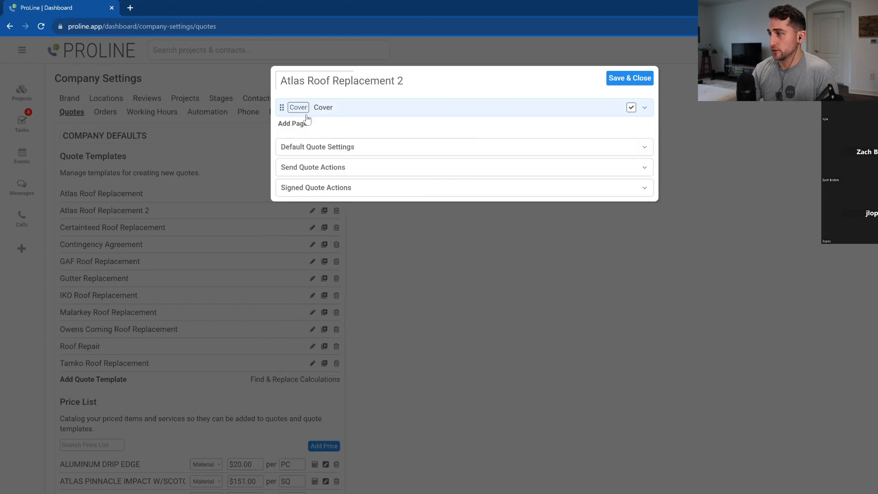
Step: Save and close the Atlas Roof Replacement 2 quote template without adding another page
left_click(292, 124)
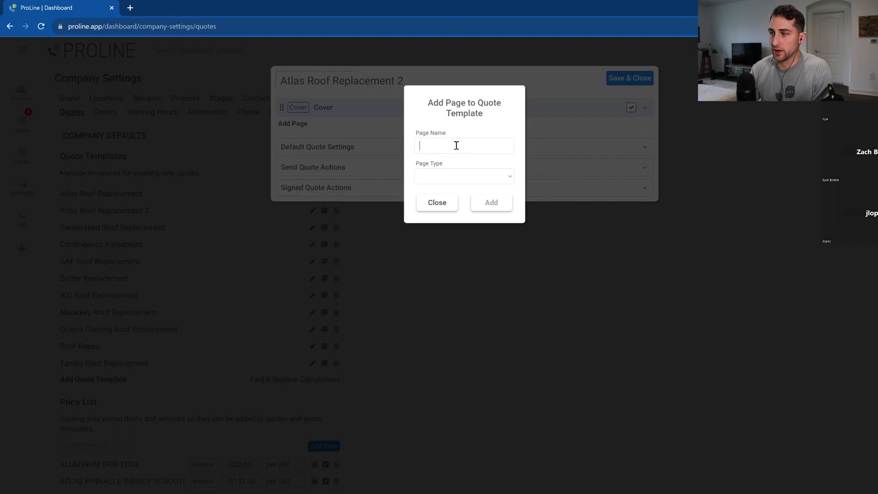
left_click(436, 202)
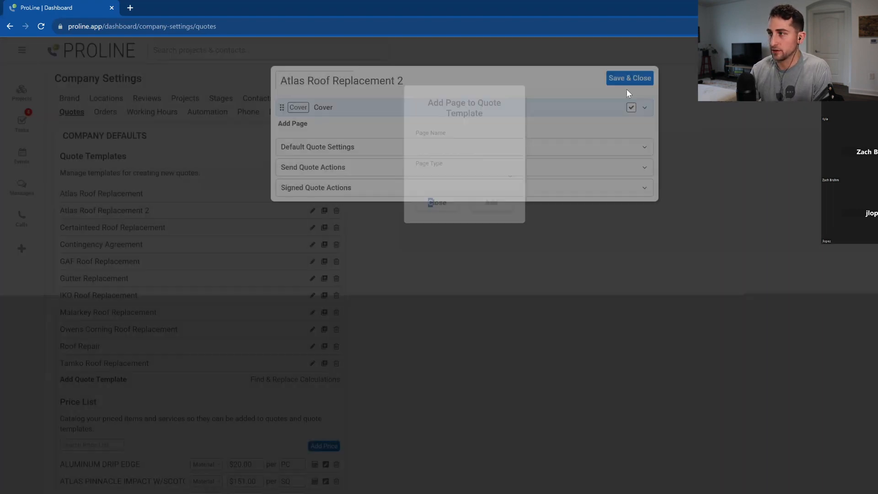
left_click(627, 81)
Step: Inspect the page list and the custom Reputation page of the Atlas Roof Replacement template, and close the template
left_click(311, 194)
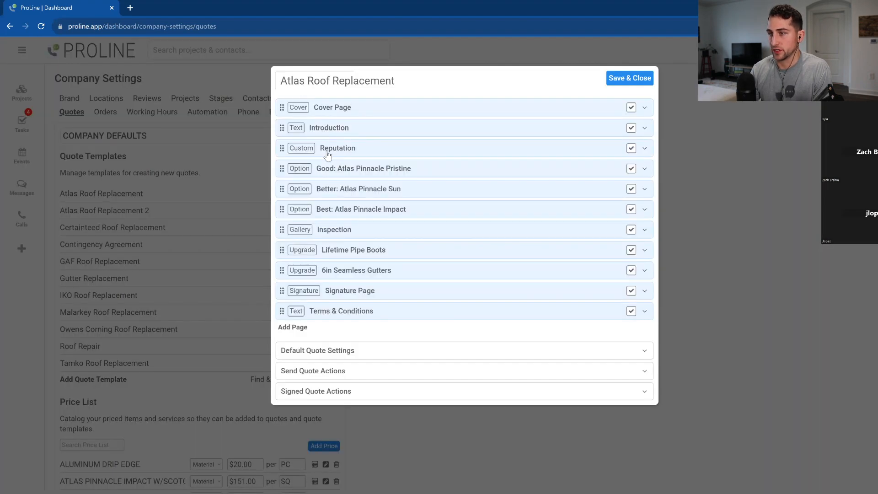
left_click(644, 148)
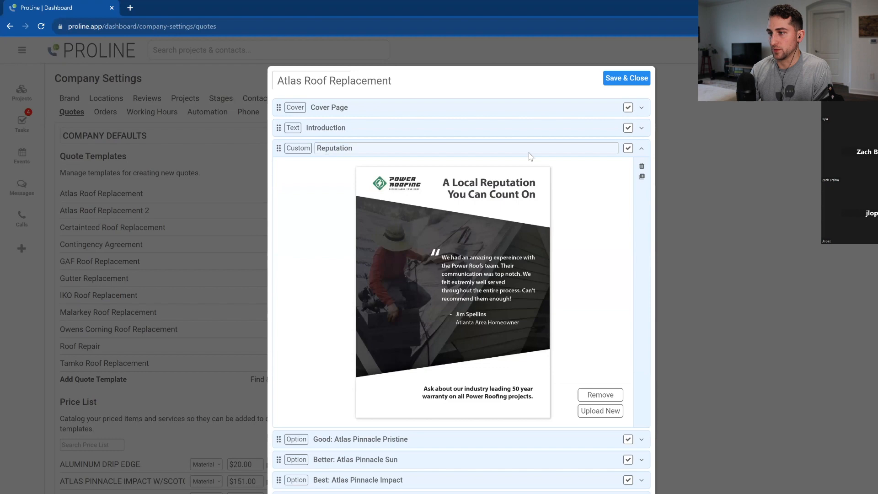
left_click(641, 148)
left_click(637, 79)
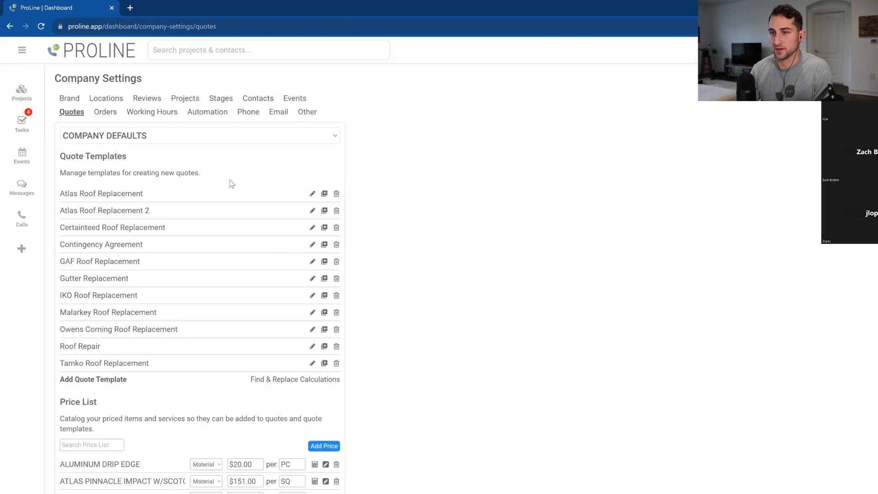
Step: Add a Text page named Introduction Page to the Atlas Roof Replacement 2 quote template
left_click(313, 211)
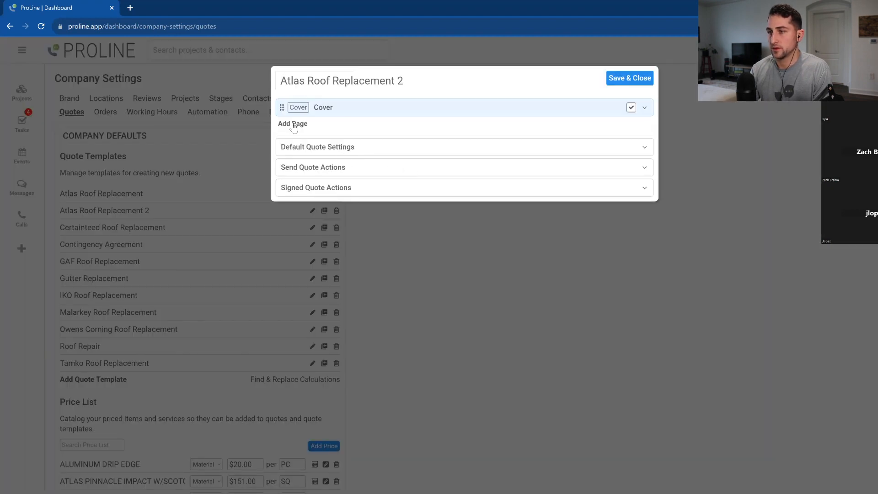
left_click(293, 123)
left_click(447, 177)
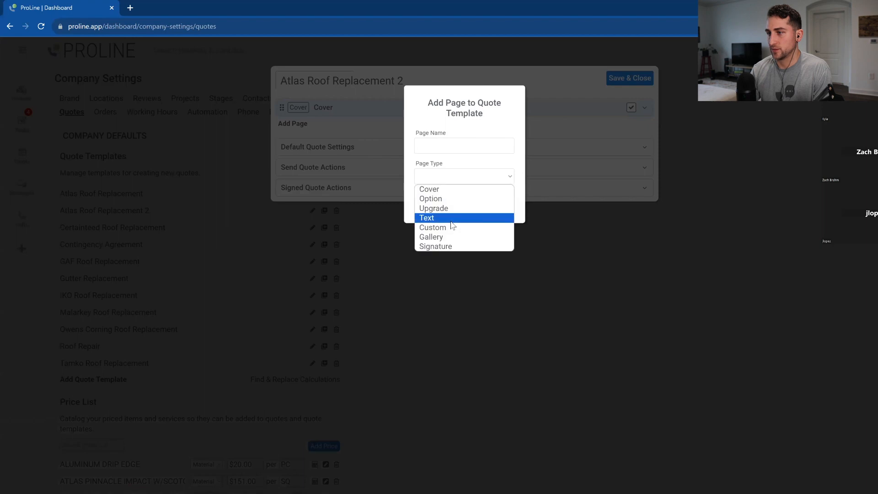
left_click(451, 221)
left_click(447, 146)
type("Introductio")
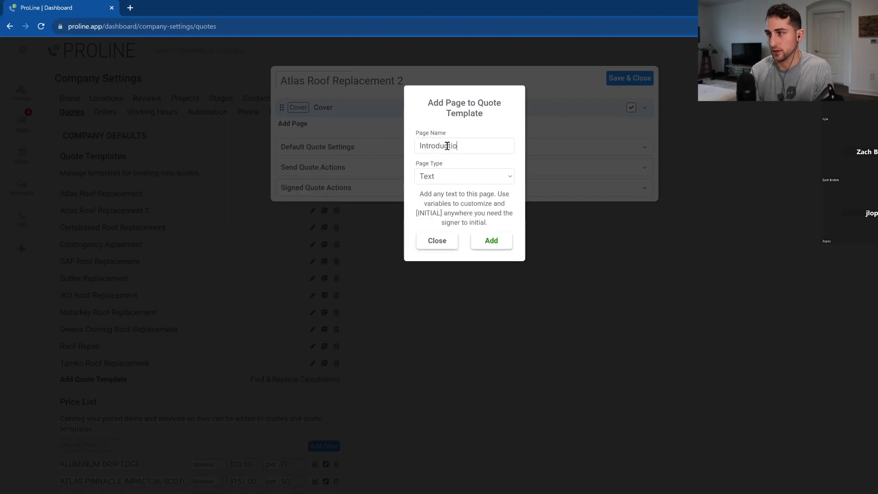
type("n Page")
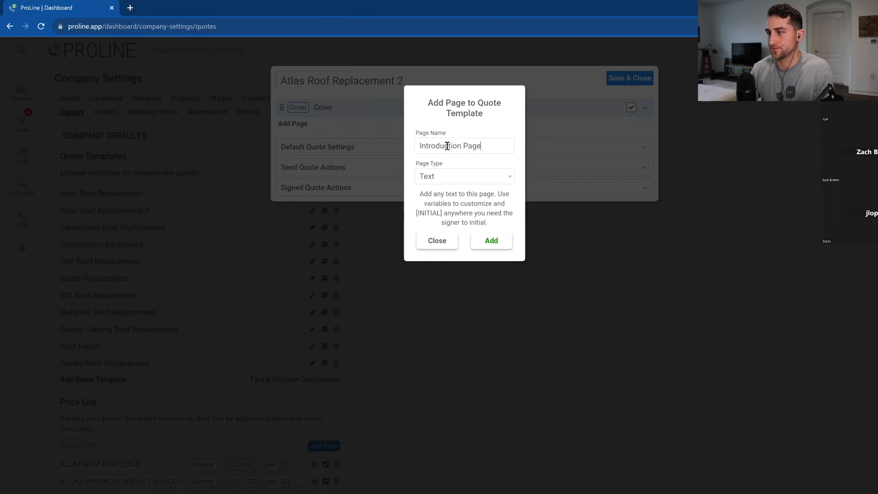
left_click(490, 244)
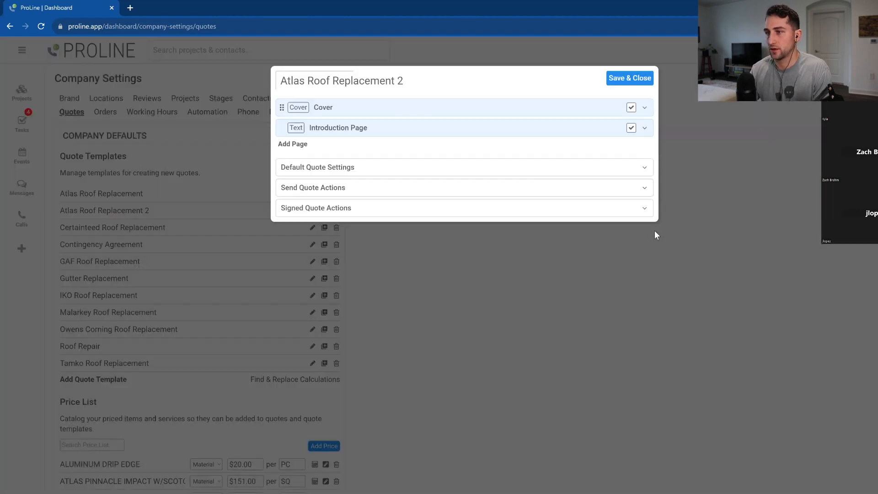
Step: Write the greeting "Hi {{contact_fname}}," on the Introduction Page, followed by the body line "Your quote."
left_click(526, 128)
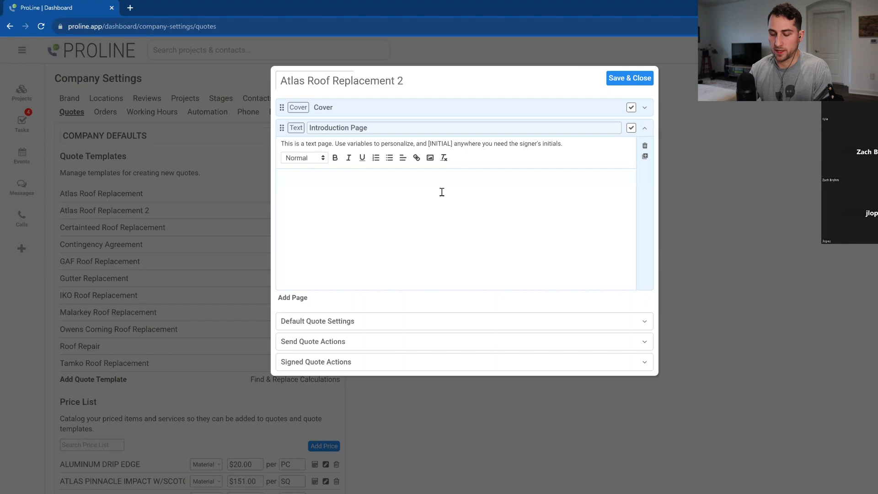
type("{{")
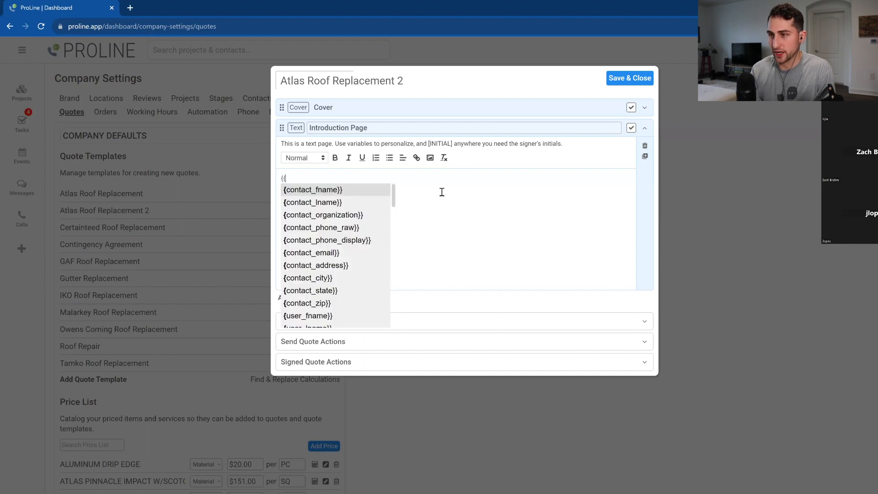
left_click(364, 190)
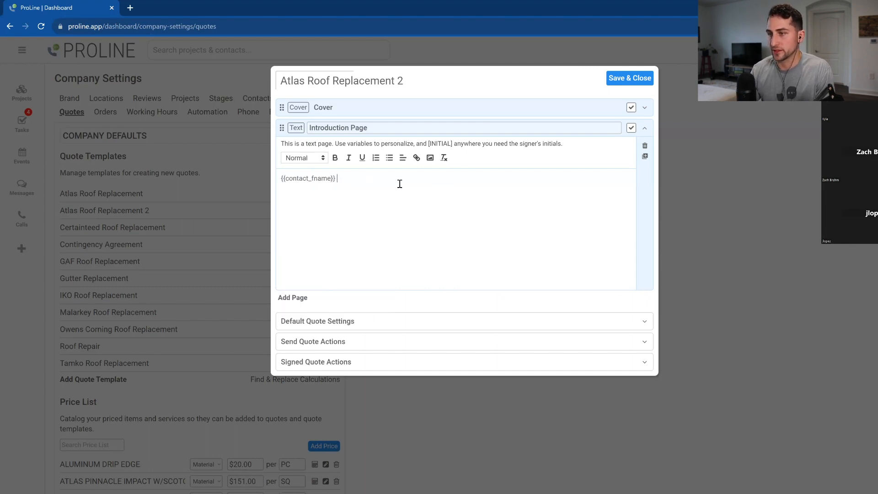
key("BackSpace")
type(",")
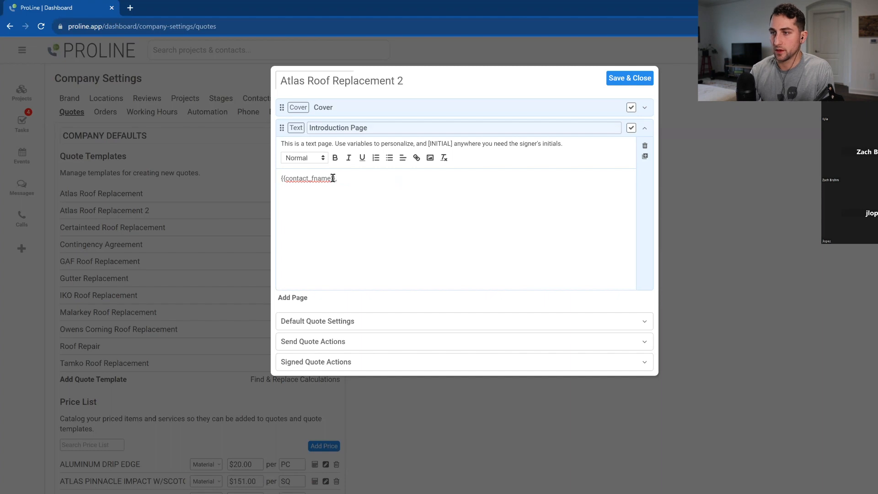
left_click(281, 178)
type("Hi")
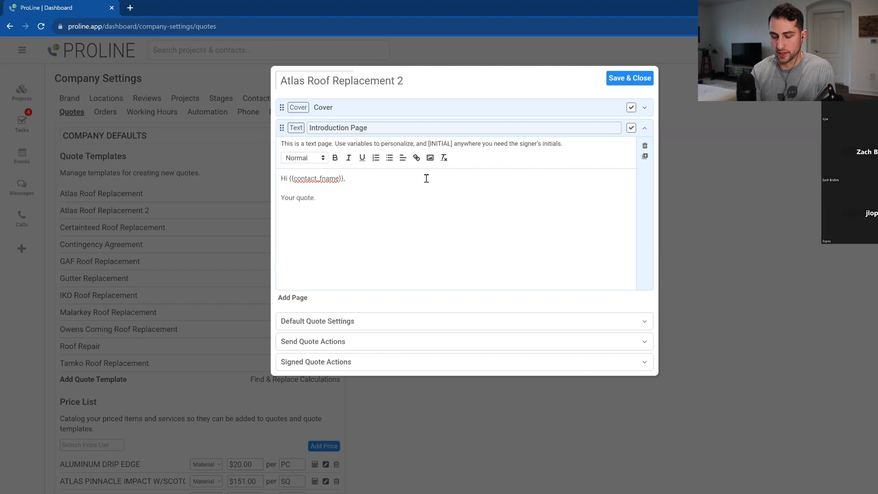
Step: Sign off the Introduction Page text with the variables {{user_fname}} {{user_lname}} below the body line
type("{{user")
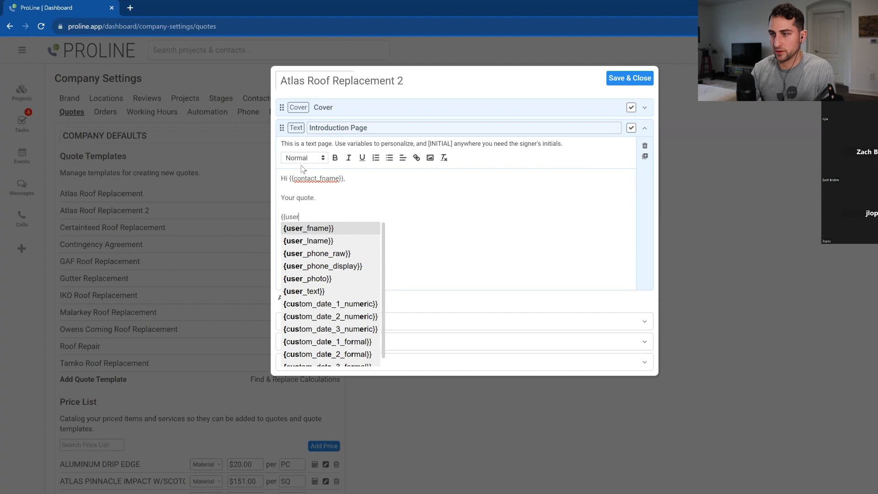
left_click(345, 228)
type("{{user")
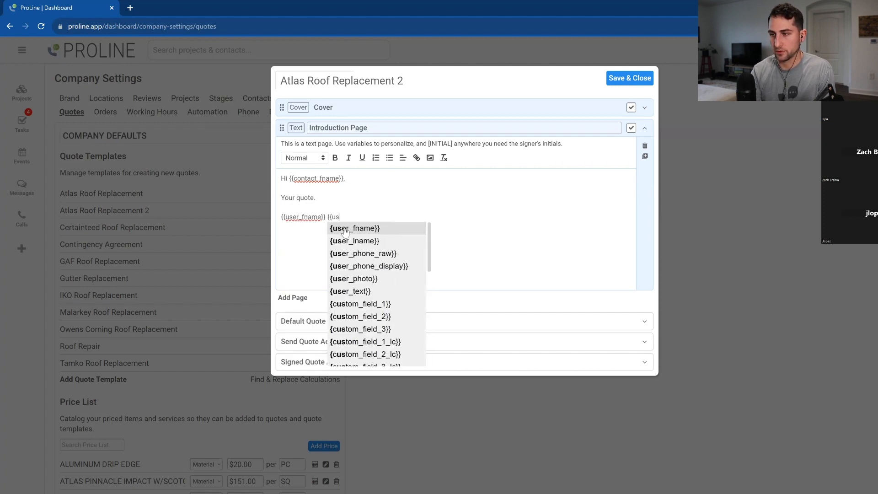
left_click(371, 238)
left_click(389, 211)
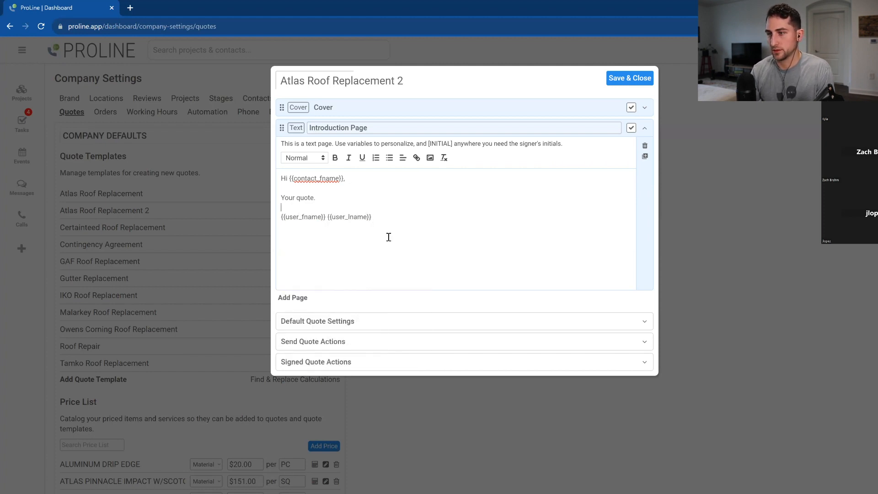
left_click(394, 267)
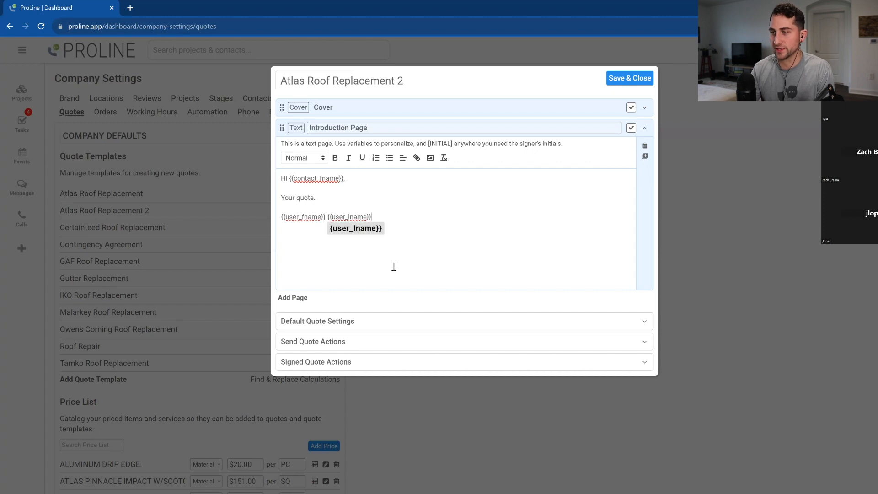
left_click(420, 221)
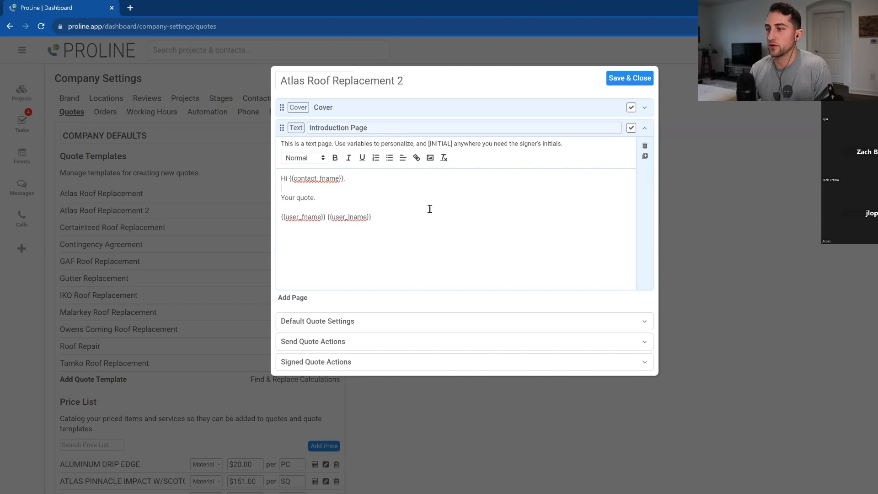
left_click_drag(406, 218, 273, 225)
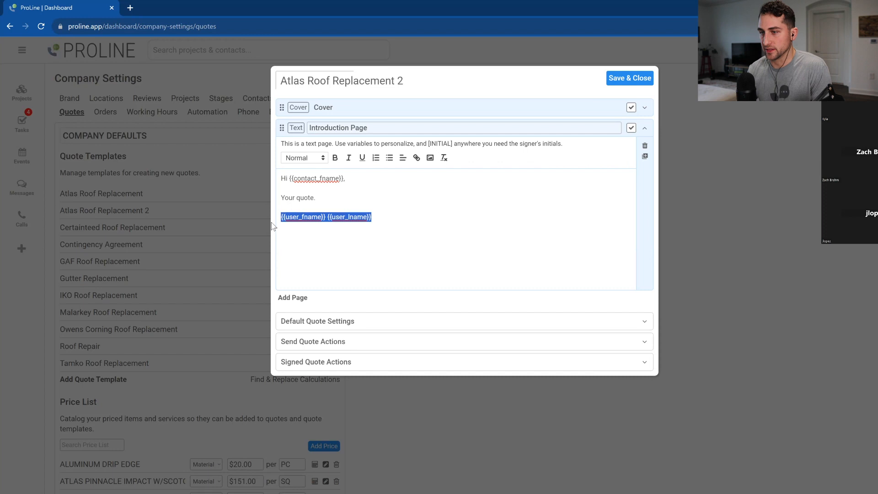
left_click(378, 215)
left_click_drag(378, 214, 277, 220)
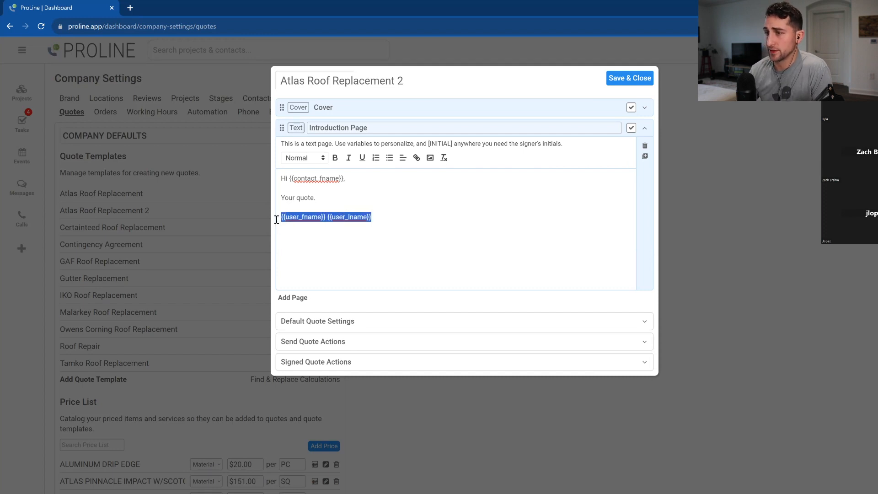
left_click(367, 178)
left_click_drag(366, 178, 267, 184)
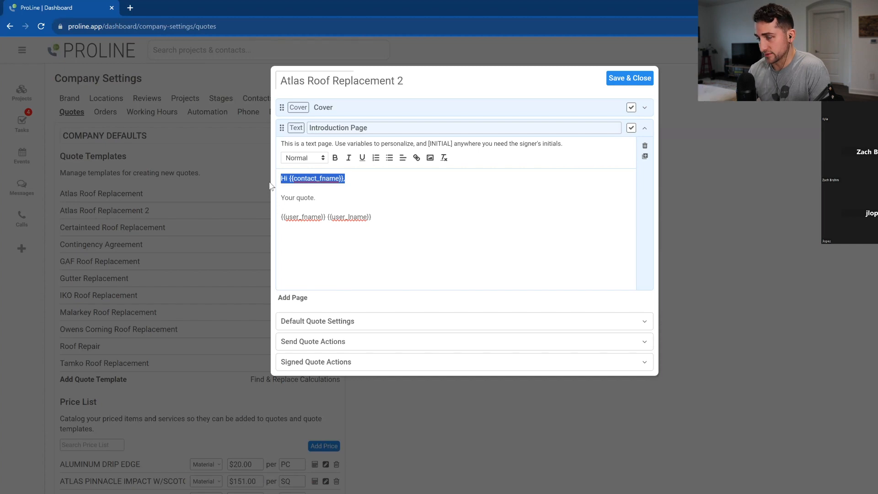
left_click(352, 179)
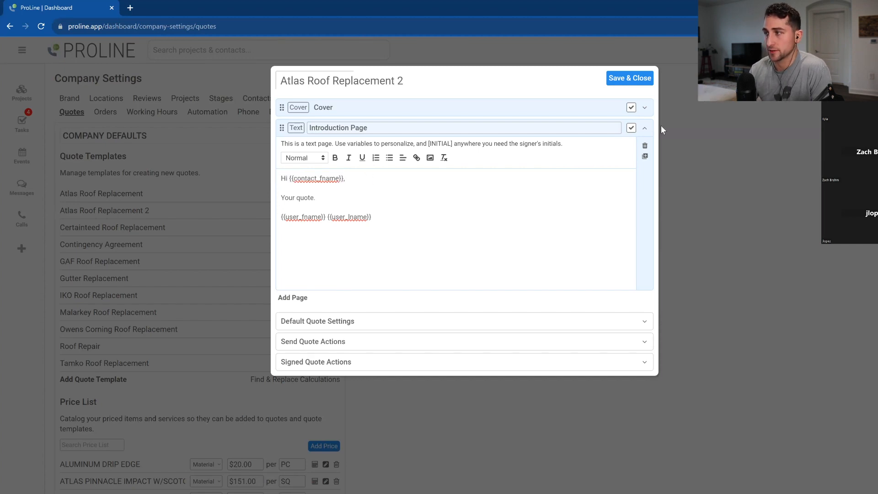
Step: Collapse the Introduction Page and add a Custom page named Reputation to the template
left_click(645, 129)
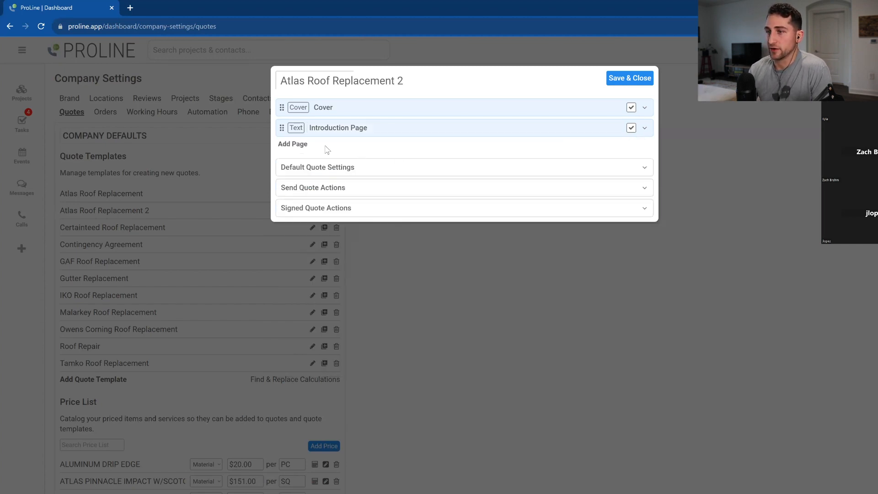
left_click(295, 145)
left_click(460, 177)
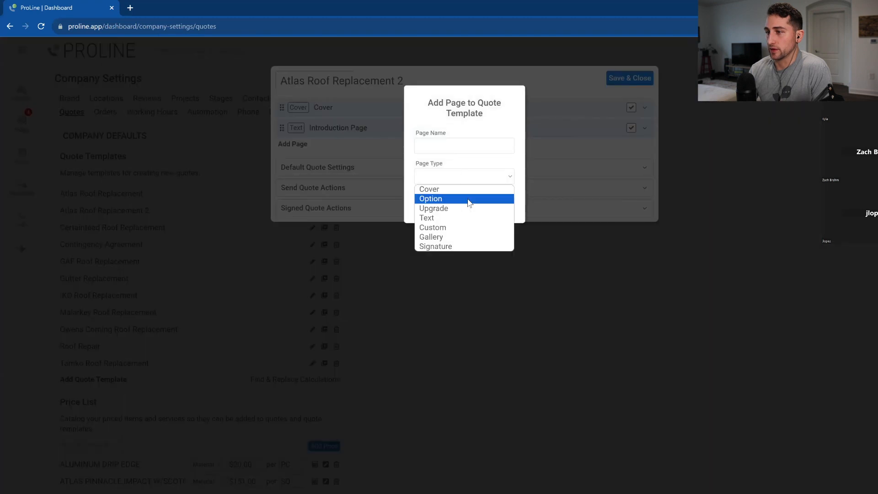
left_click(463, 231)
left_click(469, 150)
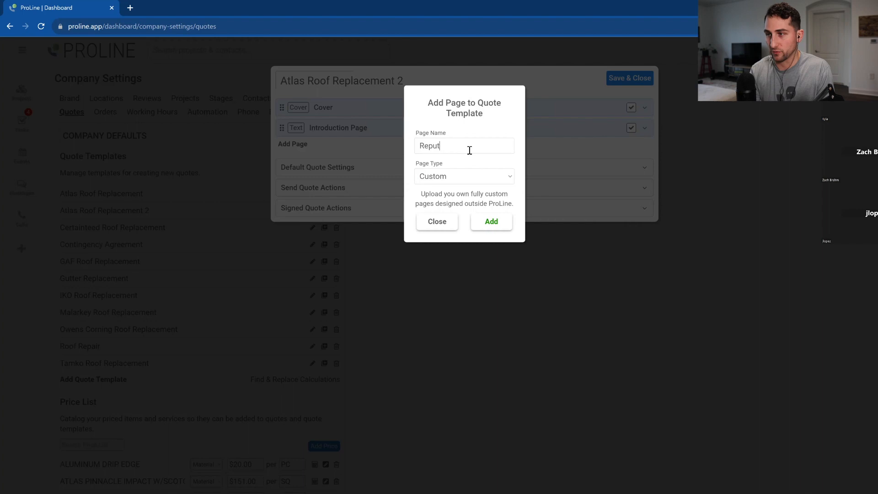
left_click(490, 223)
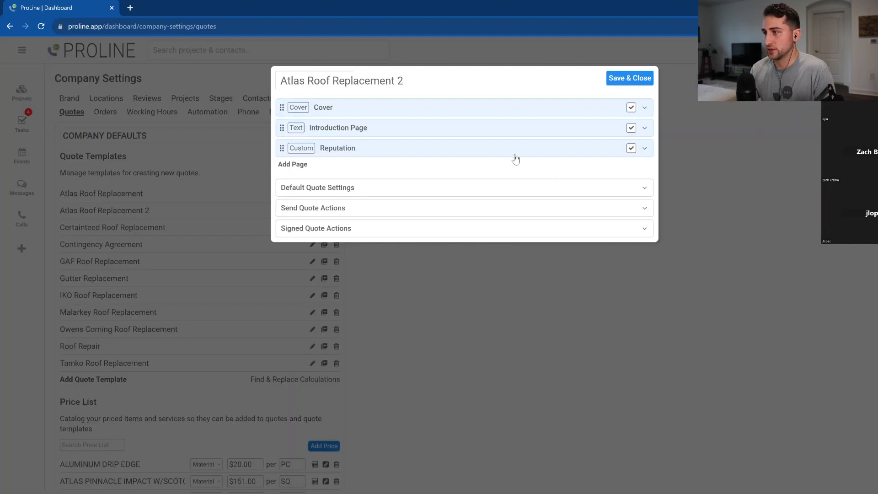
Step: Upload Artboard 1@2x-80 from the Demo Account folder as the Reputation page's image, and collapse the page
left_click(517, 151)
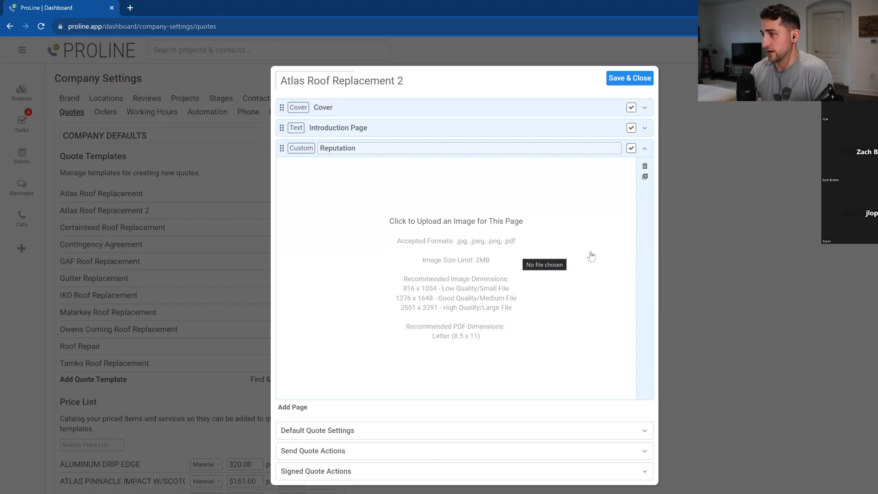
left_click(504, 260)
left_click(218, 110)
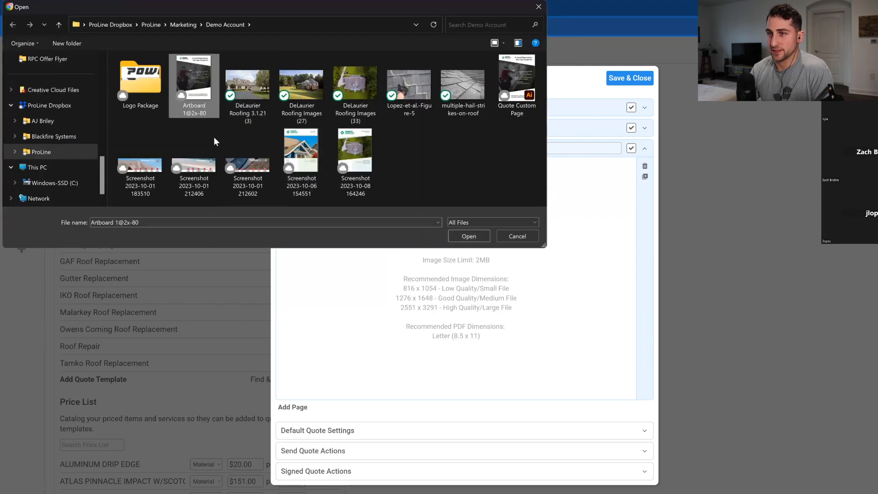
left_click(469, 236)
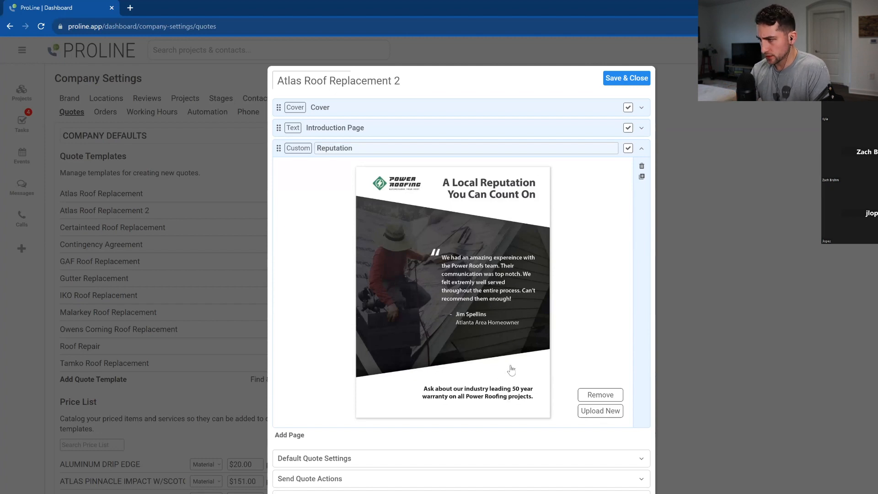
left_click(642, 148)
Step: Examine the uploaded image on the Reputation page, and collapse the page again
left_click(286, 164)
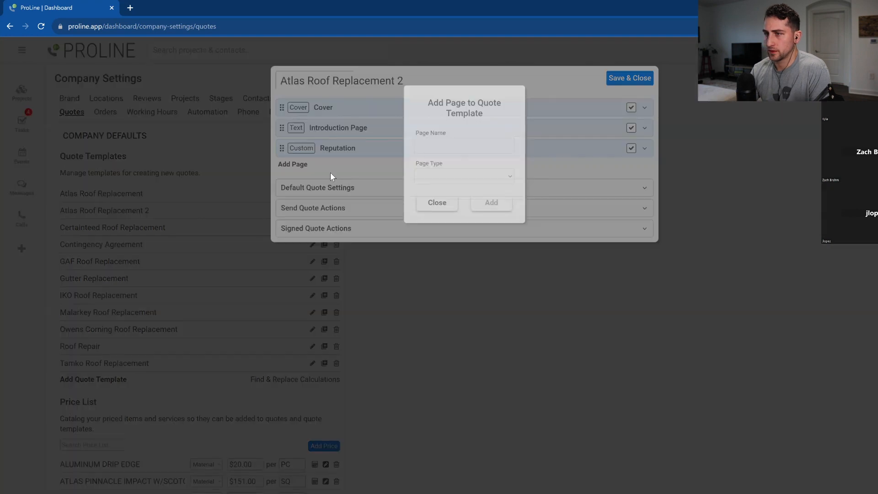
left_click(438, 203)
left_click(645, 148)
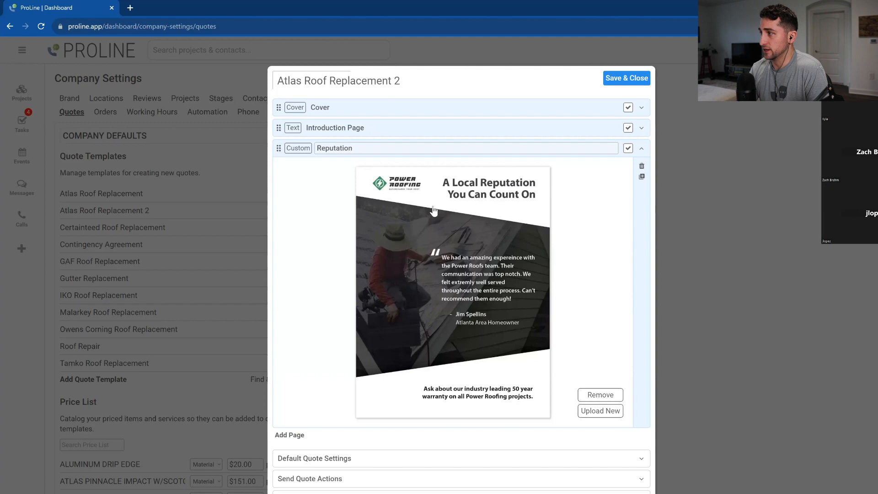
left_click(640, 150)
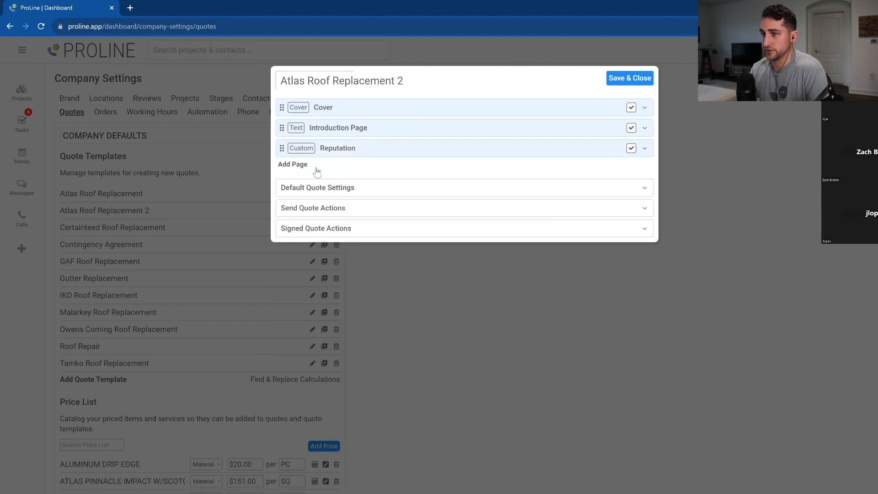
left_click(300, 165)
left_click(577, 156)
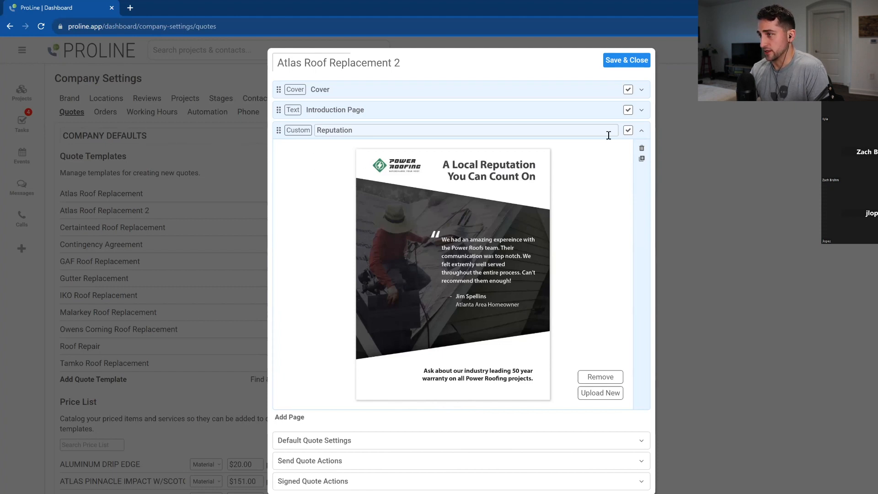
left_click(642, 131)
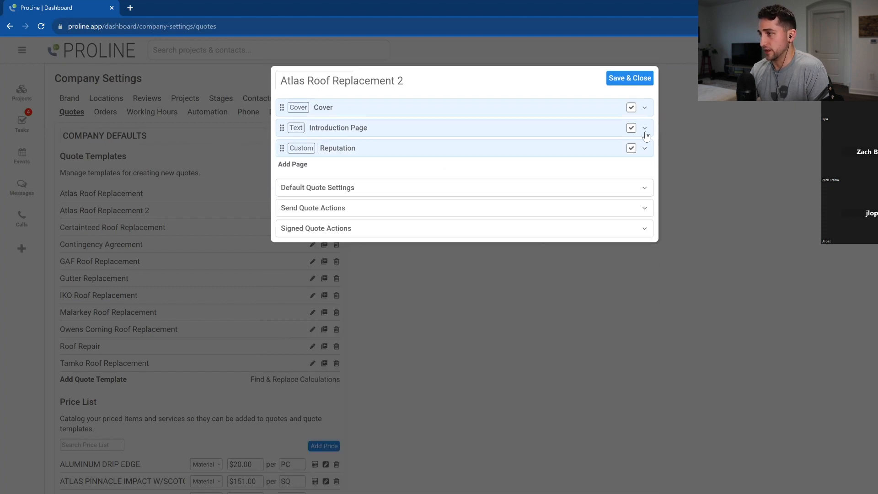
Step: Add an Option page named Good | Atlas Pinnacle Pristine to the quote template
left_click(332, 168)
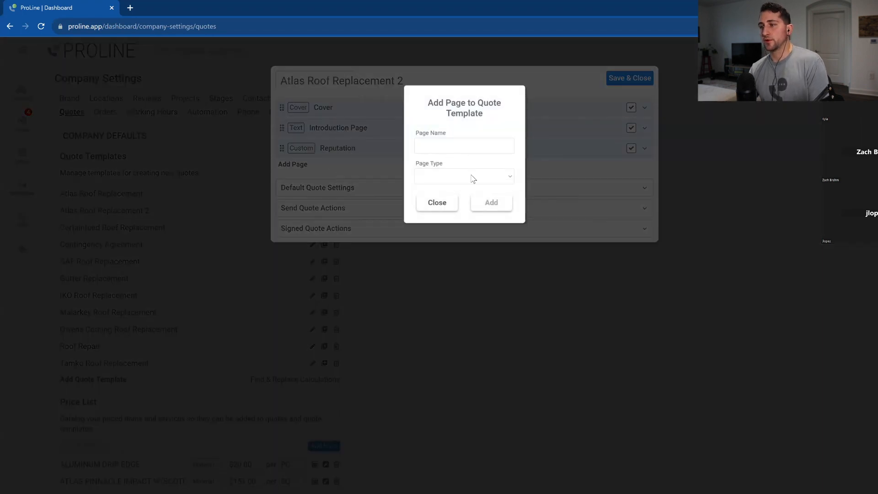
left_click(473, 178)
left_click(470, 204)
left_click(468, 147)
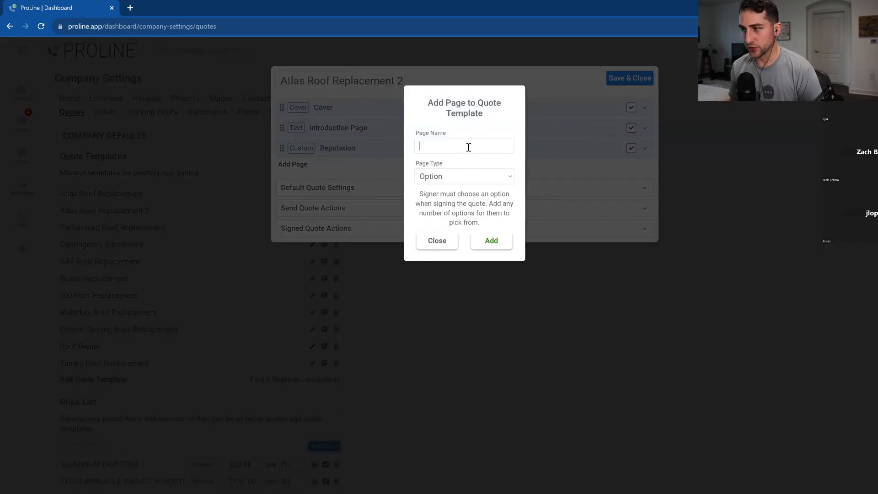
type("Good | Atlas Pinnacle")
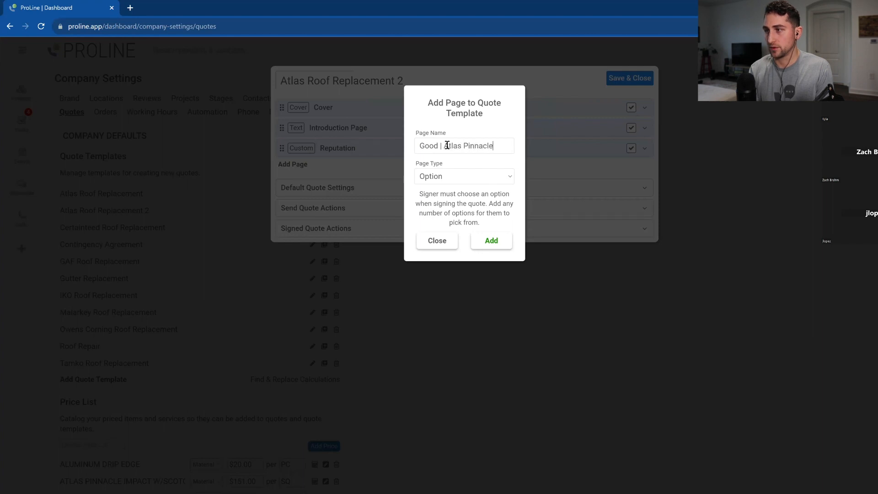
type("tine")
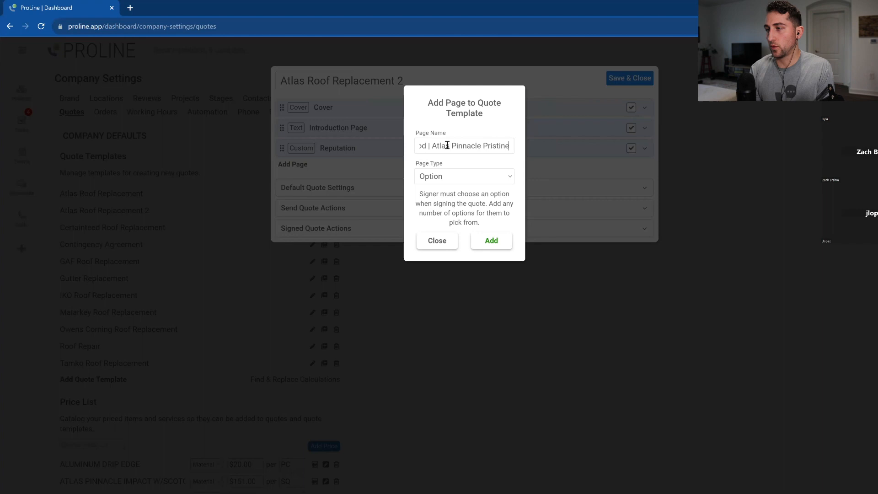
left_click(453, 133)
left_click(486, 241)
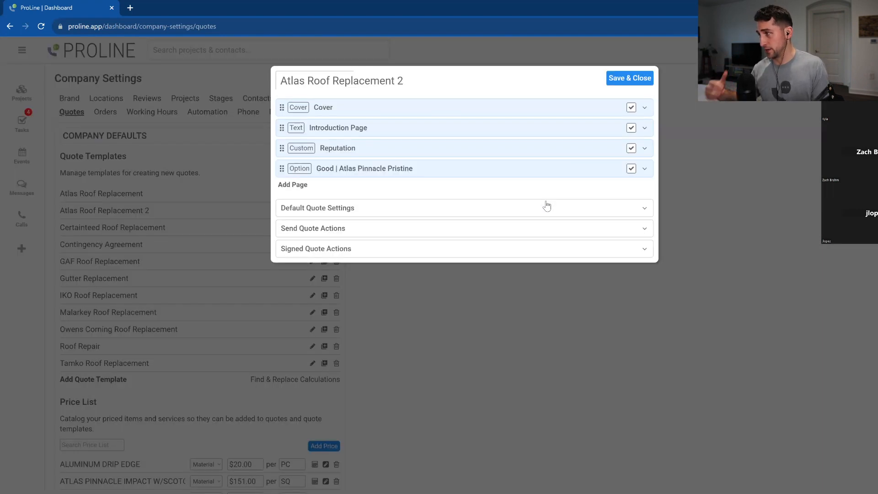
Step: Expand the Good | Atlas Pinnacle Pristine option and add ATLAS PINNACLE PRISTINE W/SCOTCHGARD from the price list as a line item
left_click(645, 170)
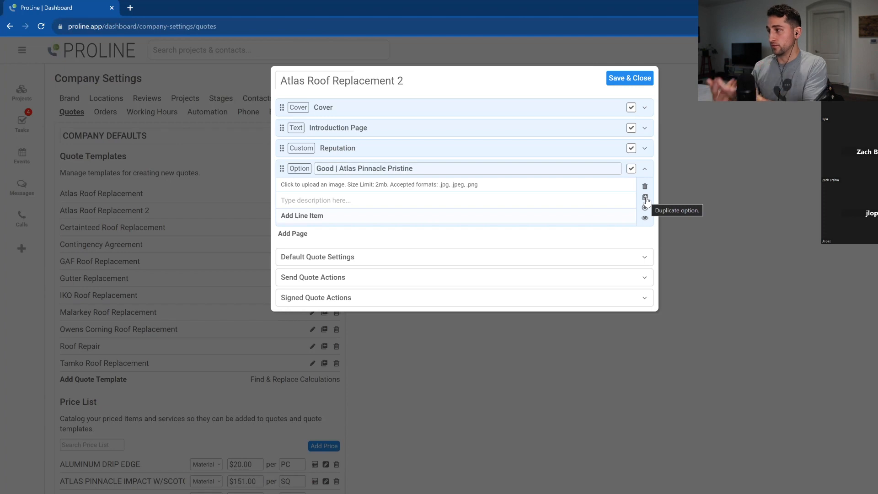
left_click(319, 215)
left_click(467, 176)
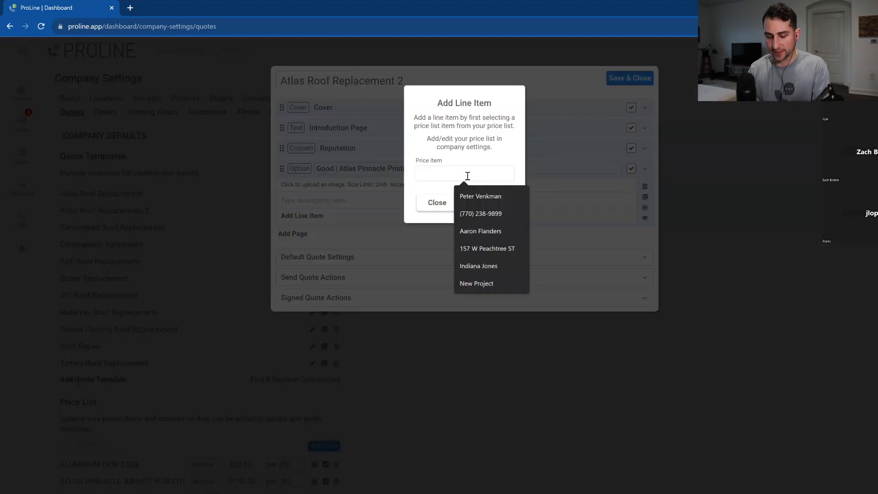
type("atlas")
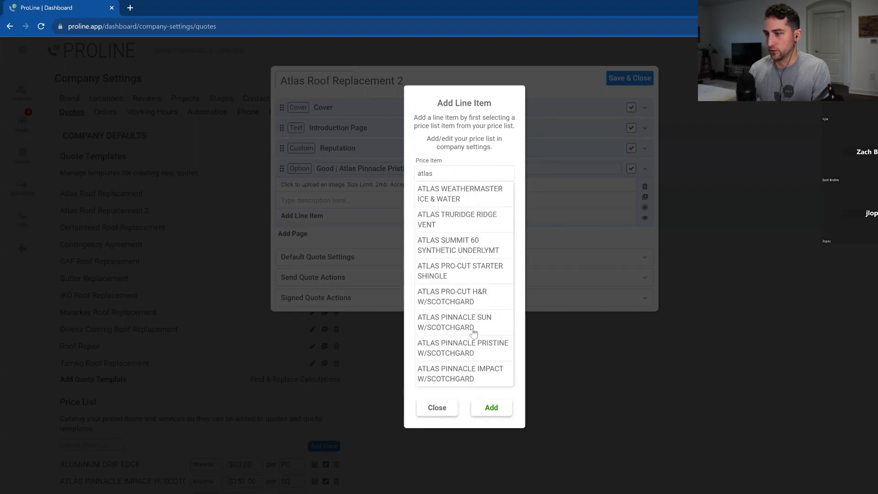
left_click(473, 348)
left_click(492, 204)
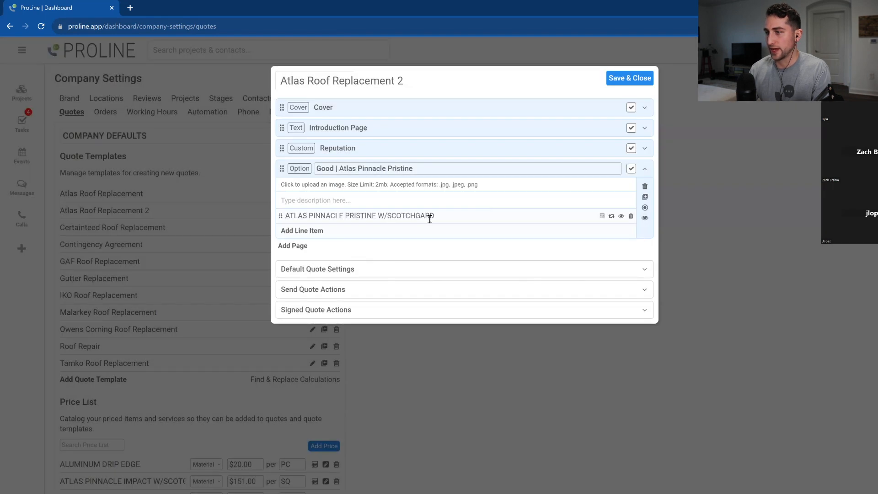
Step: Add the price list item OSB BOARD as a line item of the Good option
left_click(299, 233)
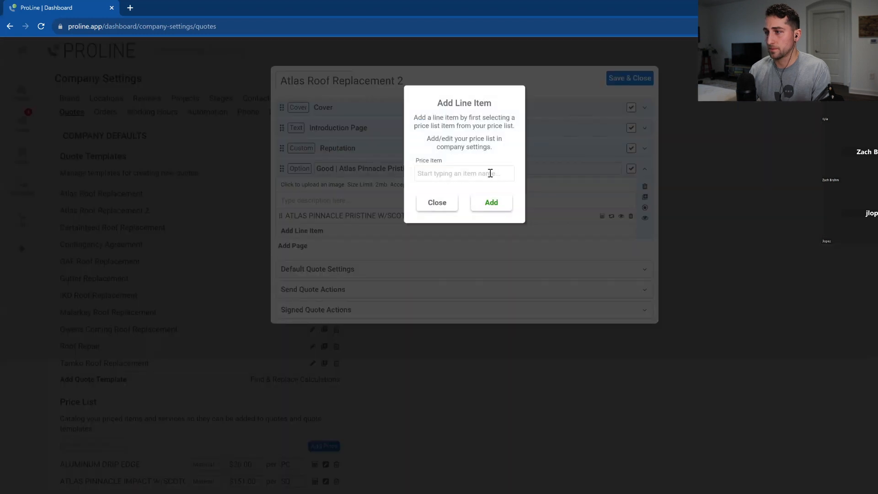
left_click(489, 173)
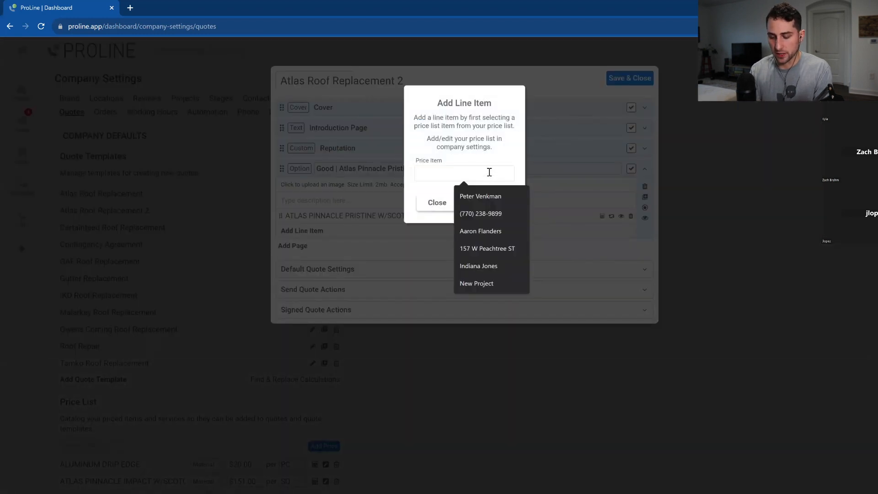
type("board")
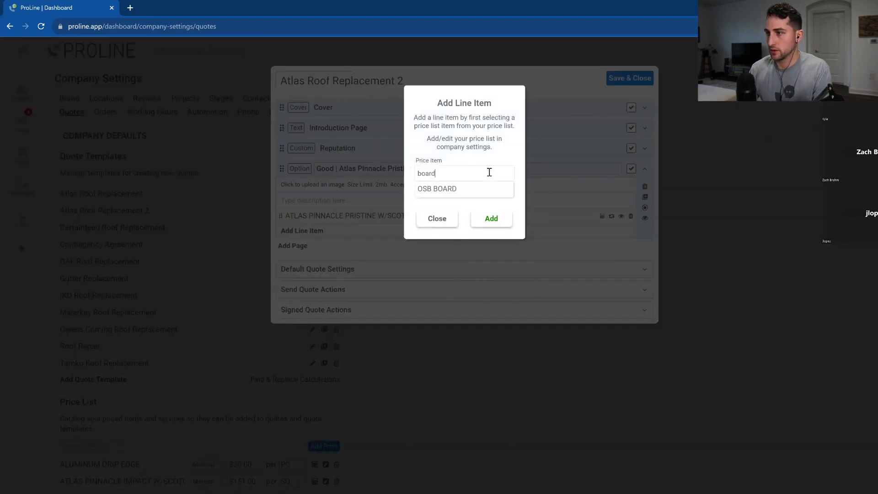
left_click(482, 190)
left_click(492, 208)
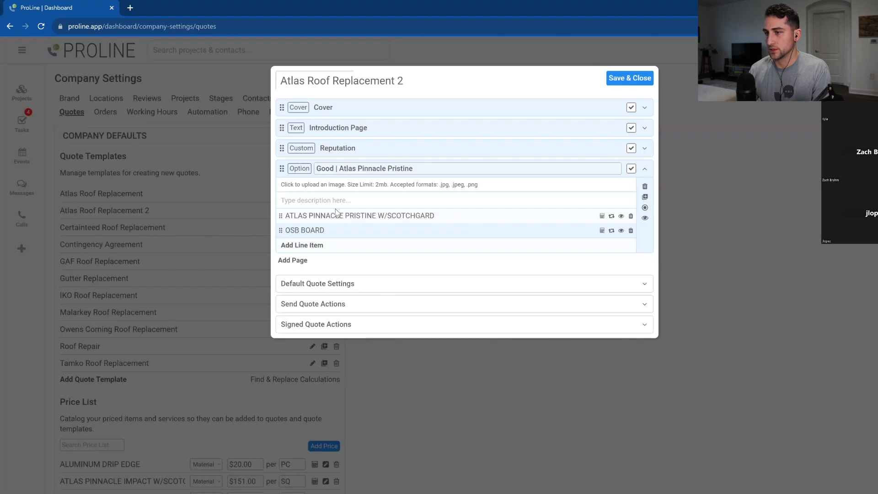
Step: Add the price list item CAULKS AND SEALANTS as a line item of the Good option
left_click(310, 246)
left_click(464, 171)
type("caulk")
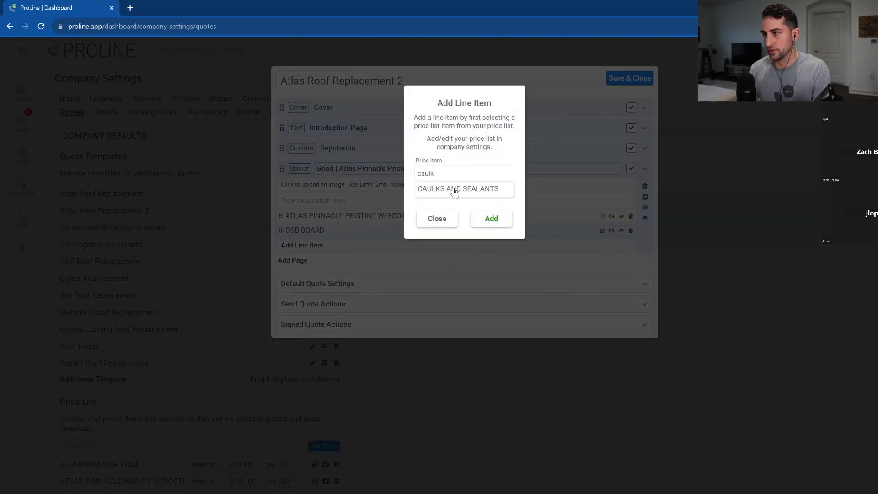
left_click(454, 192)
left_click(491, 207)
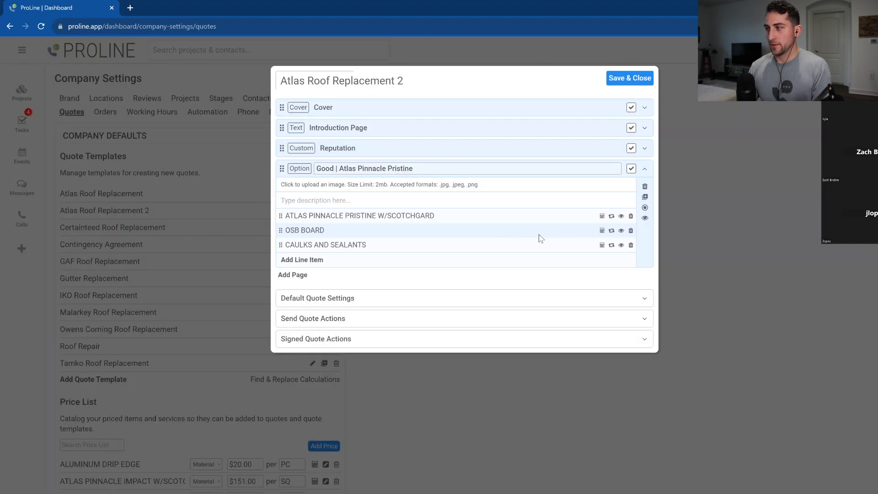
Step: Turn off the default calculation formula for the ATLAS PINNACLE PRISTINE W/SCOTCHGARD line item, and turn it back on
left_click(602, 216)
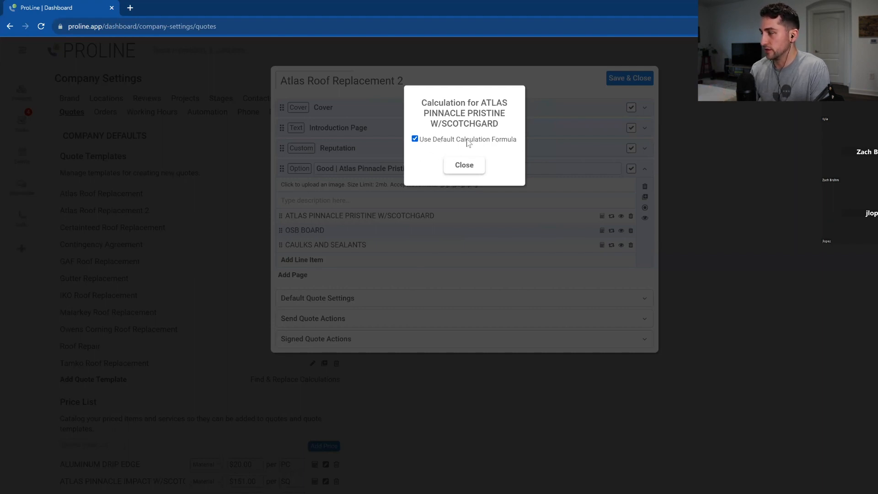
left_click(415, 138)
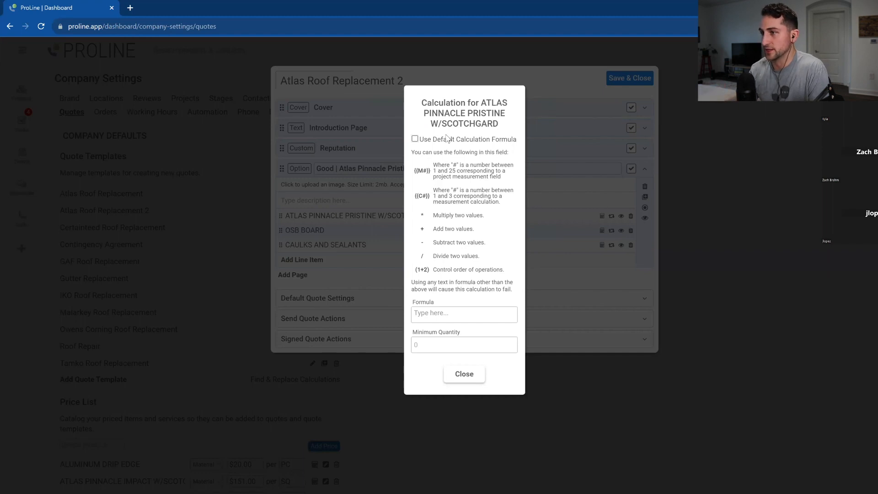
left_click(469, 405)
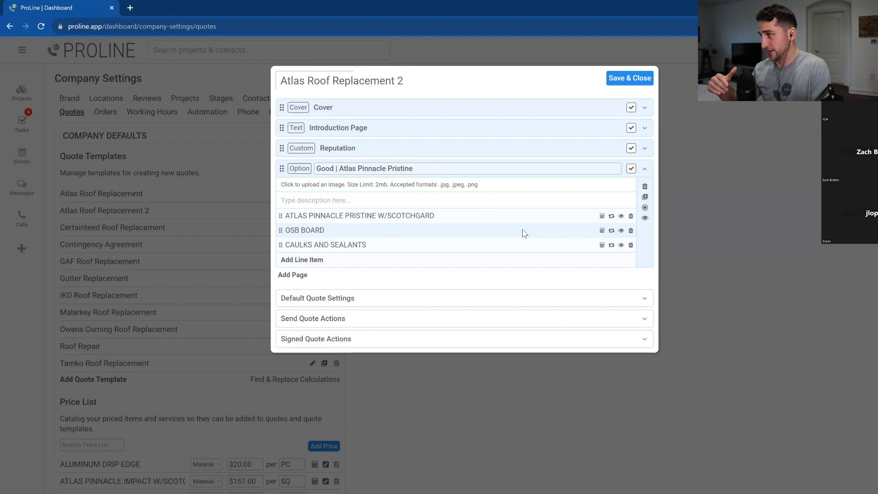
left_click(602, 216)
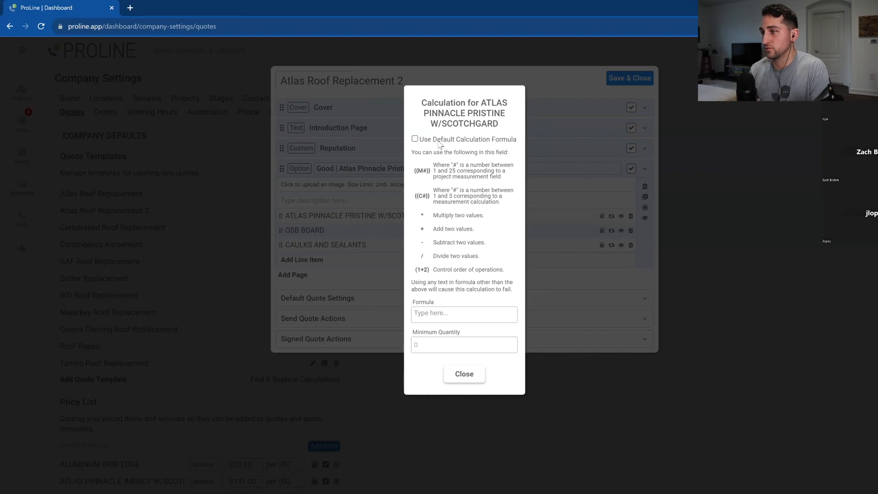
left_click(414, 139)
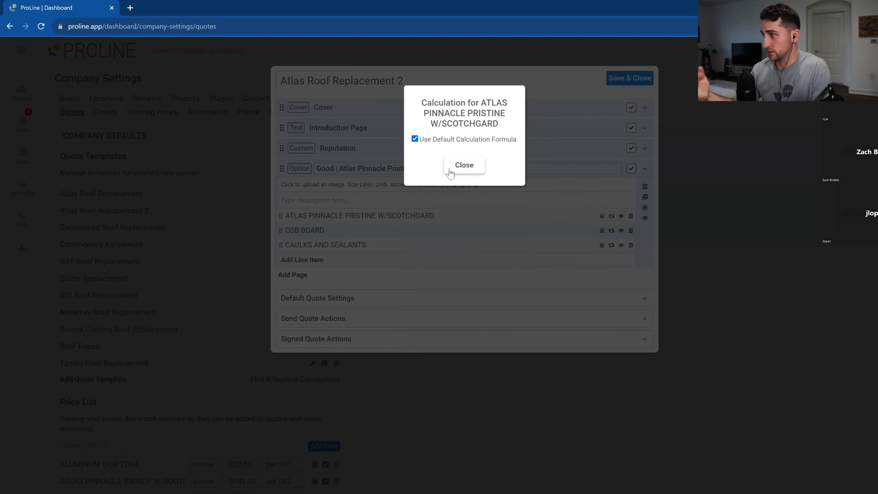
left_click(464, 166)
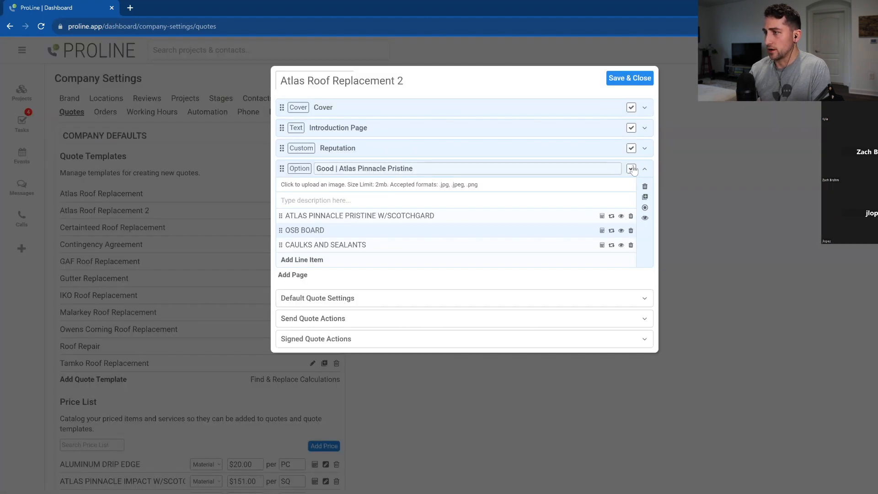
Step: Examine the custom formula variables, operators and minimum quantity available for the ATLAS PINNACLE PRISTINE W/SCOTCHGARD line item, keeping its default formula
left_click(602, 216)
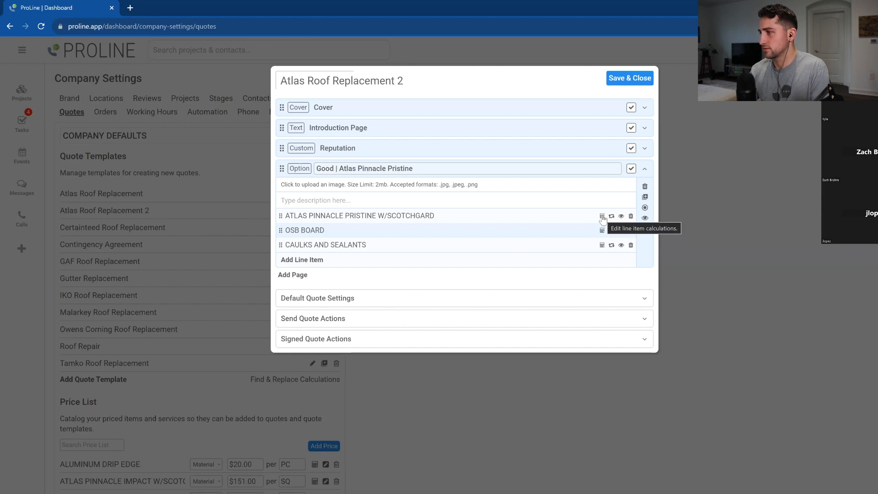
left_click(601, 217)
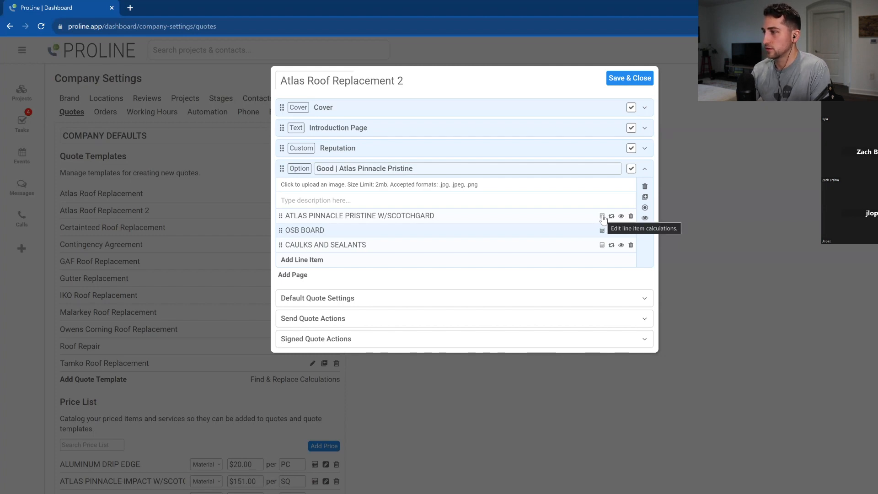
left_click(603, 219)
left_click(415, 139)
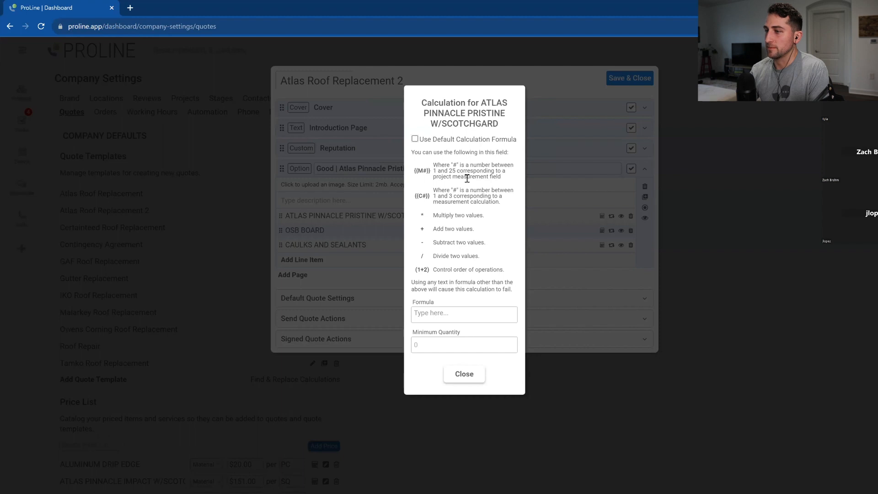
left_click(414, 139)
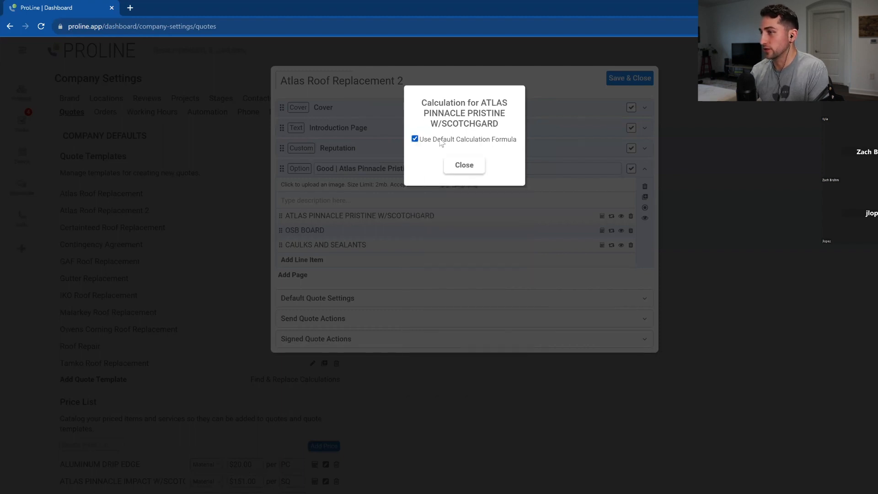
left_click(414, 139)
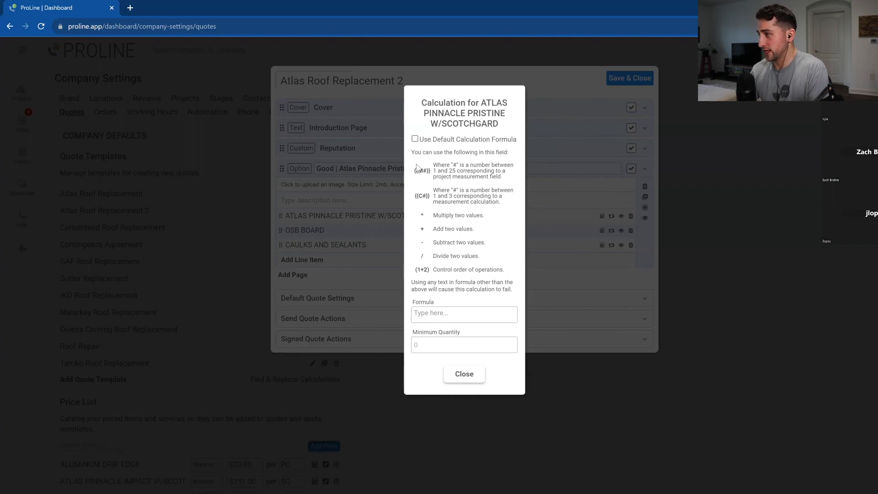
left_click(415, 139)
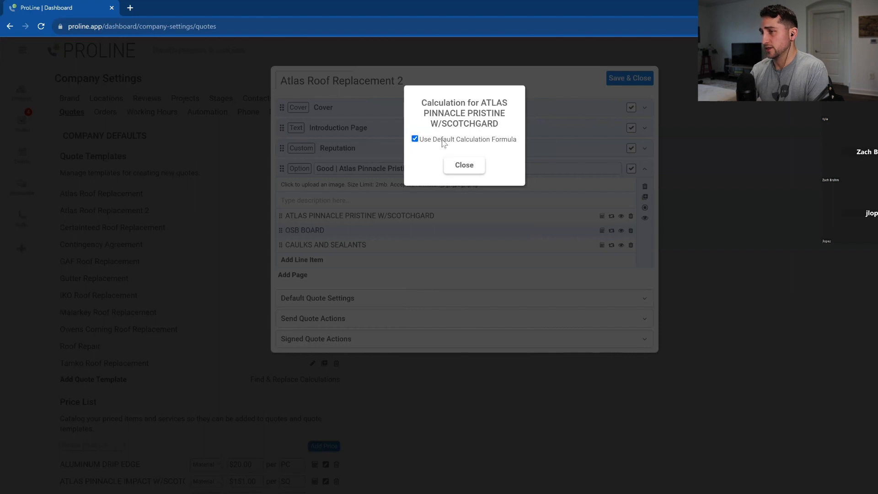
left_click(414, 139)
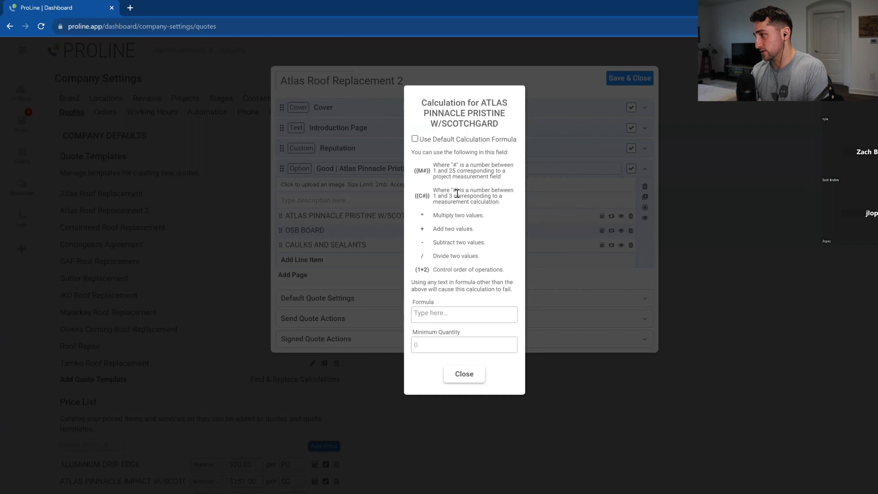
left_click(414, 139)
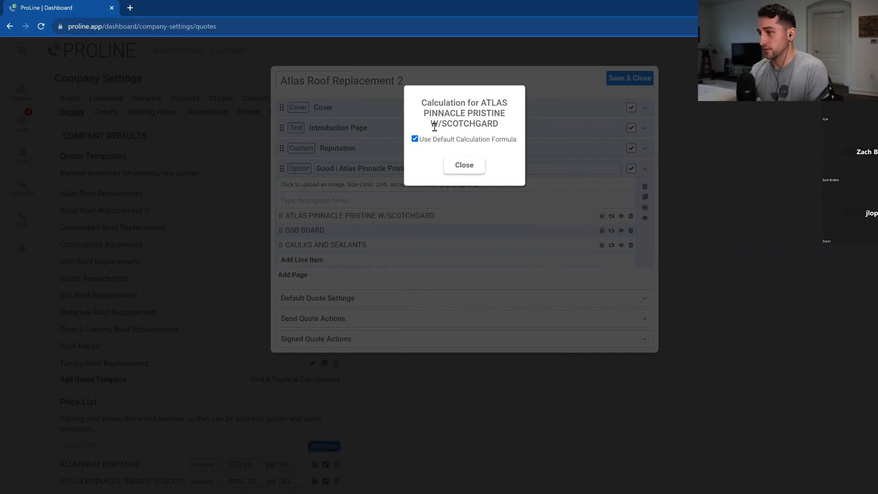
left_click(443, 144)
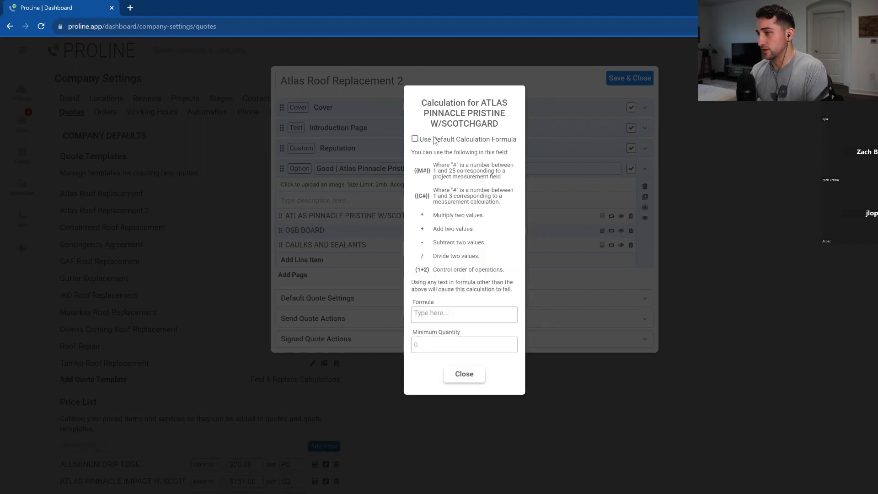
left_click(449, 143)
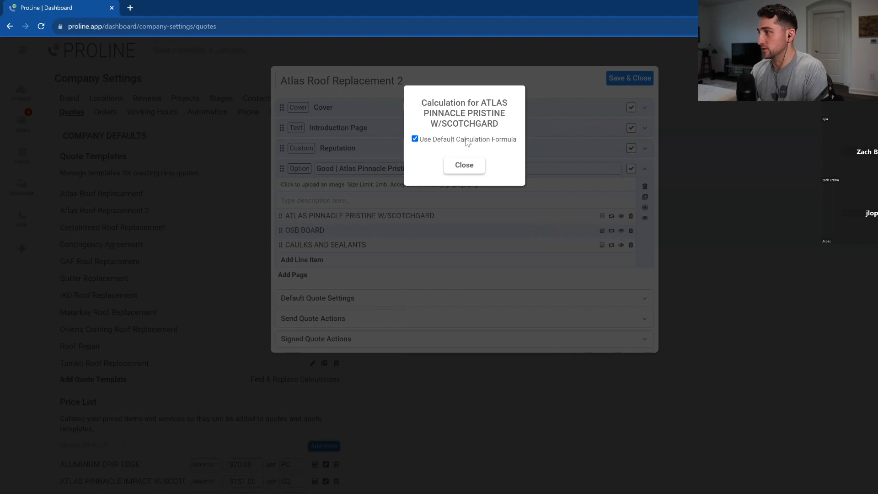
left_click(462, 167)
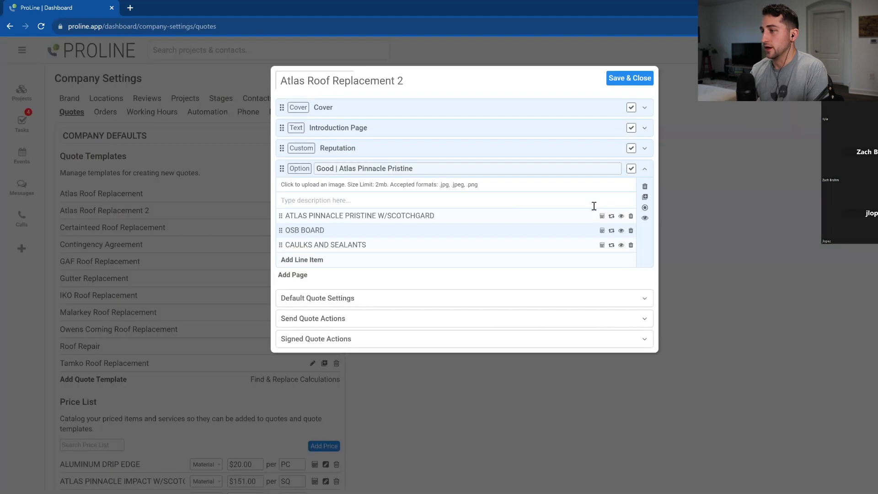
Step: Start duplicating the Good | Atlas Pinnacle Pristine option but cancel it, and hide the option's OSB BOARD line item
left_click(645, 197)
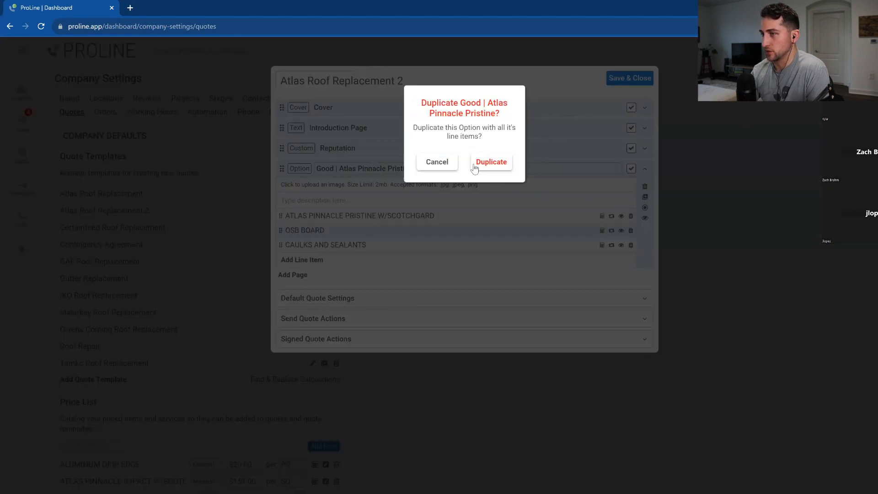
left_click(446, 166)
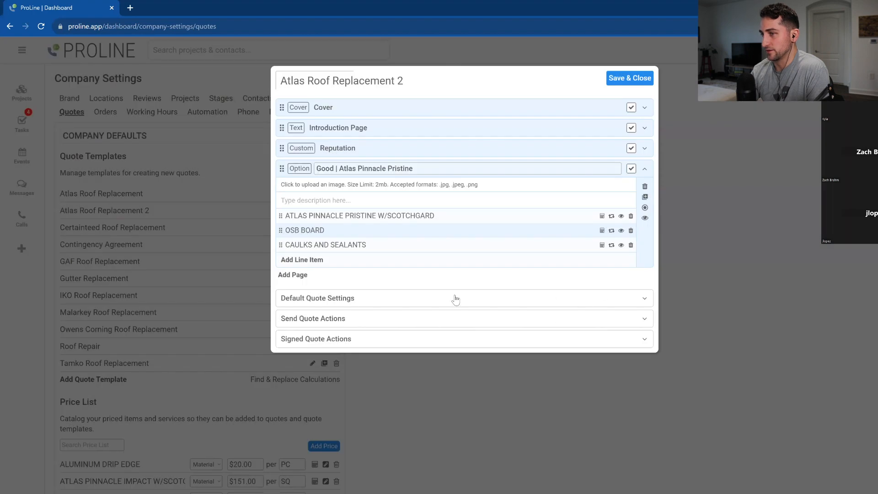
left_click(645, 221)
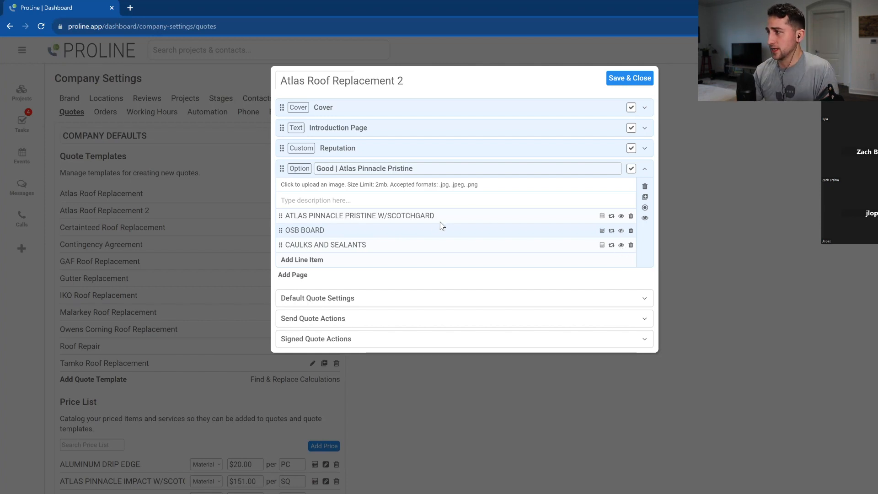
Step: Hide the CAULKS AND SEALANTS line item of the Good | Atlas Pinnacle Pristine option
left_click(621, 245)
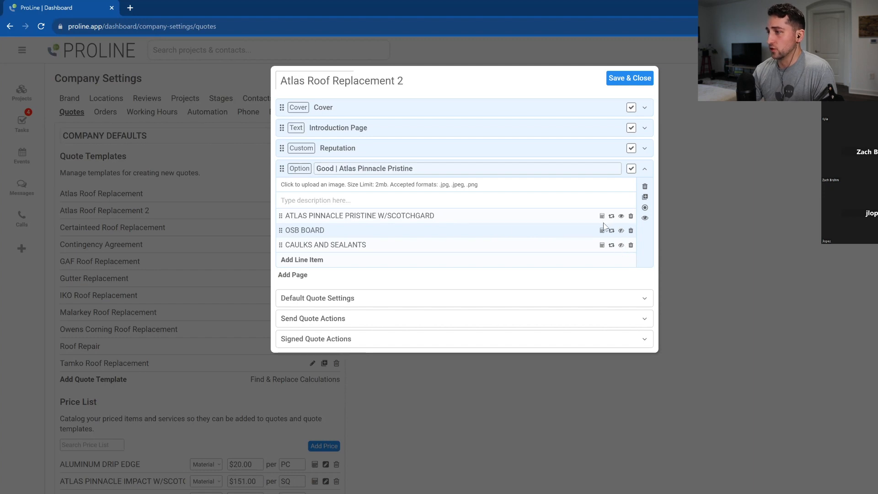
left_click_drag(446, 218, 286, 219)
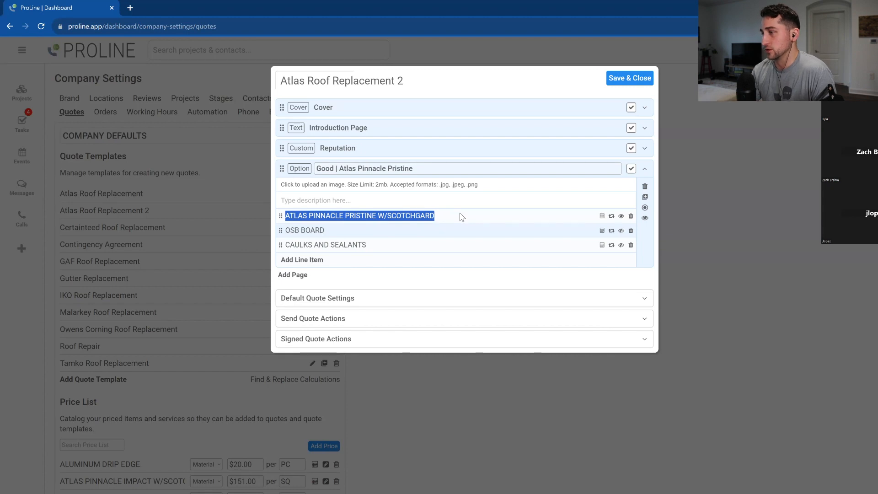
left_click(459, 187)
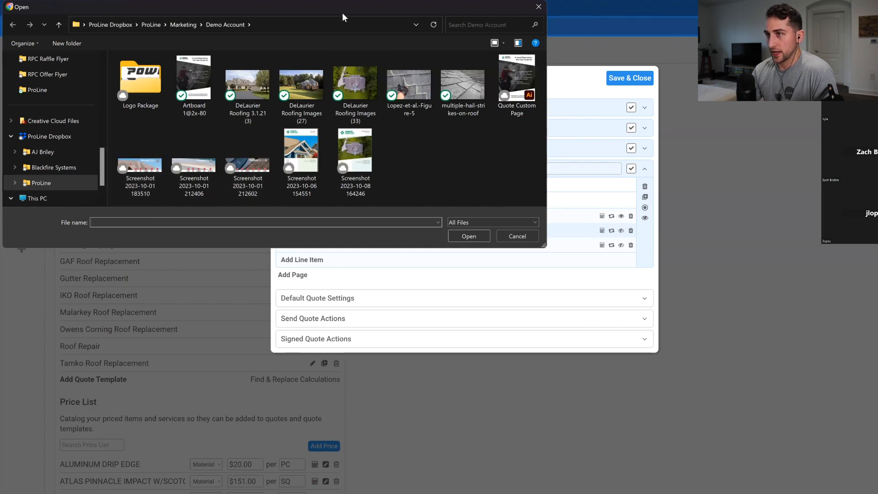
left_click_drag(342, 12, 394, 176)
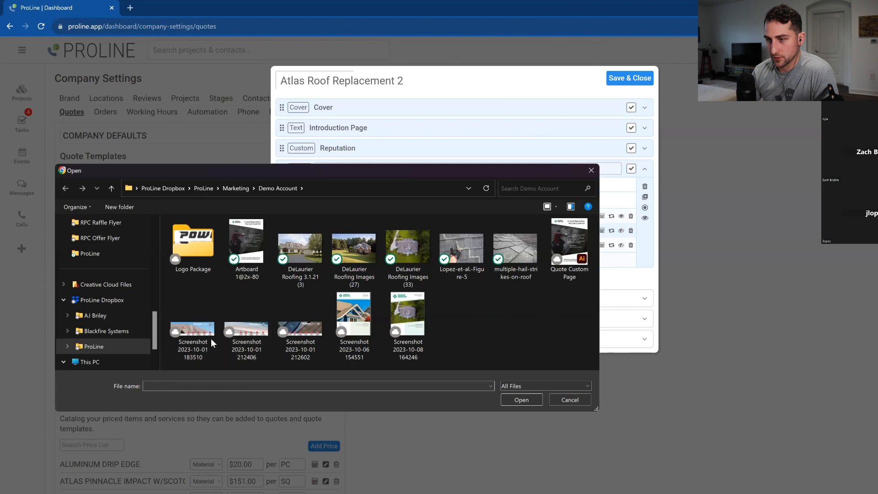
left_click(196, 344)
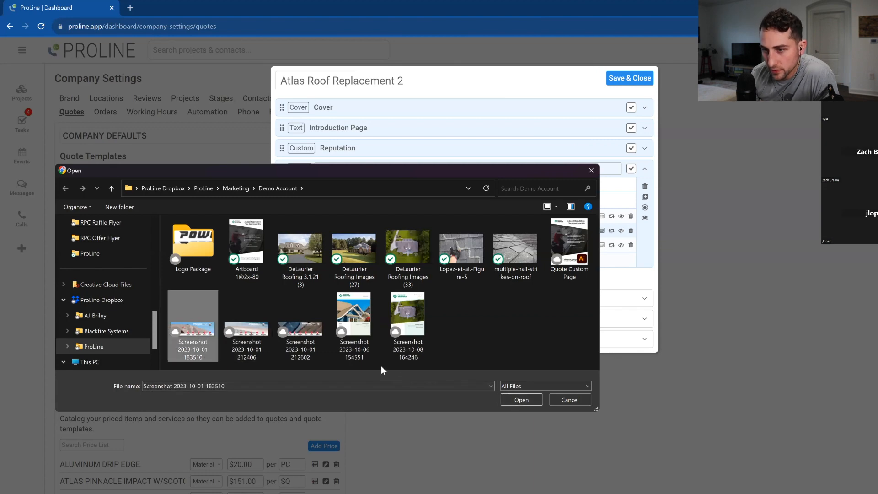
left_click(520, 404)
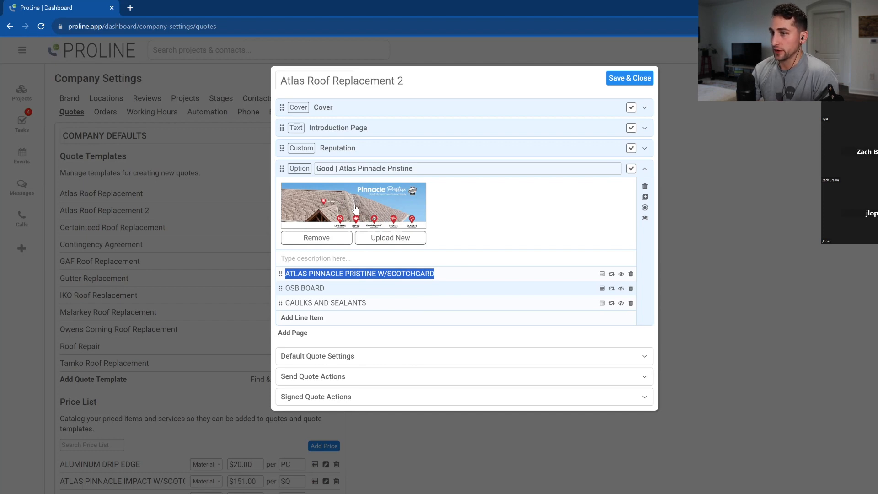
left_click(345, 257)
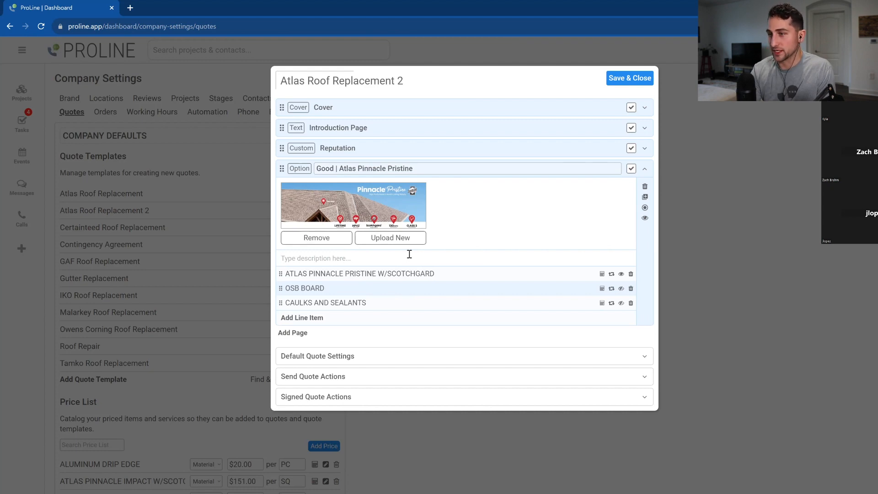
type("P")
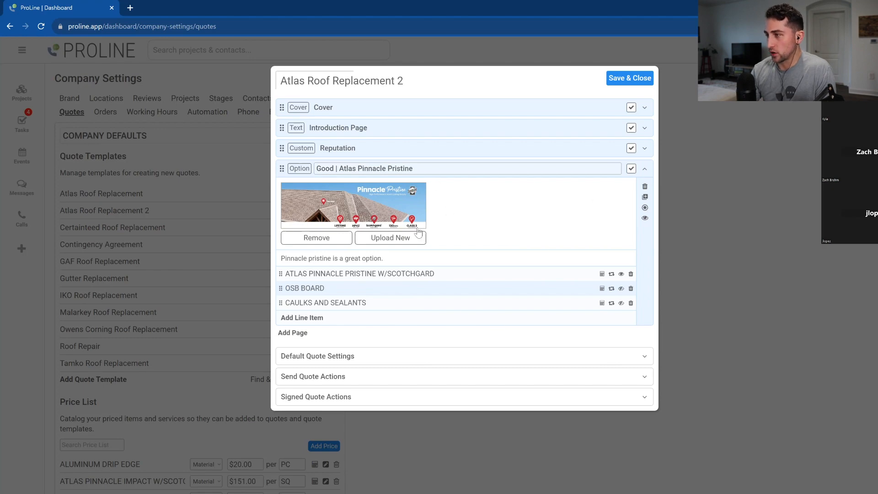
Step: Duplicate the Good | Atlas Pinnacle Pristine option twice with all its line items, and collapse the original
left_click(645, 197)
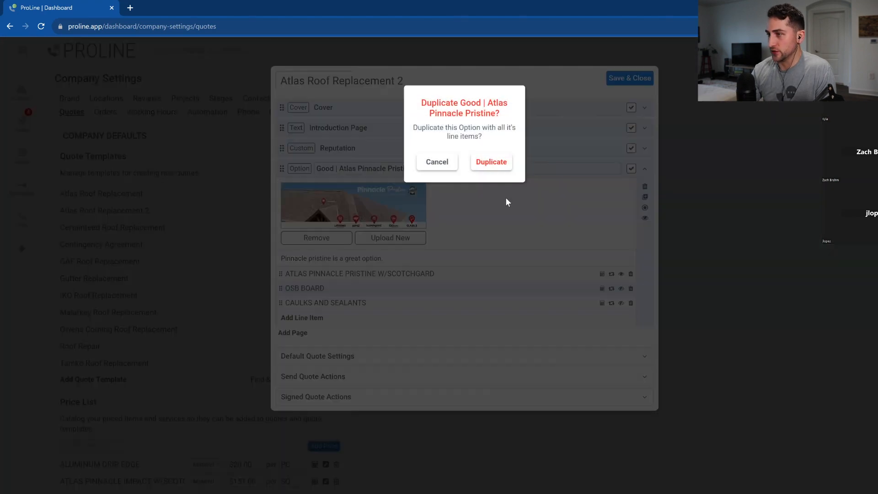
left_click(499, 168)
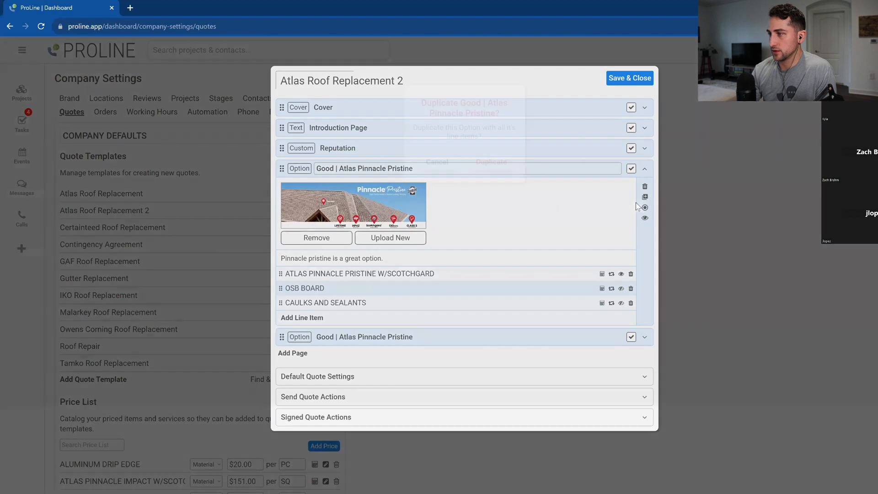
left_click(644, 196)
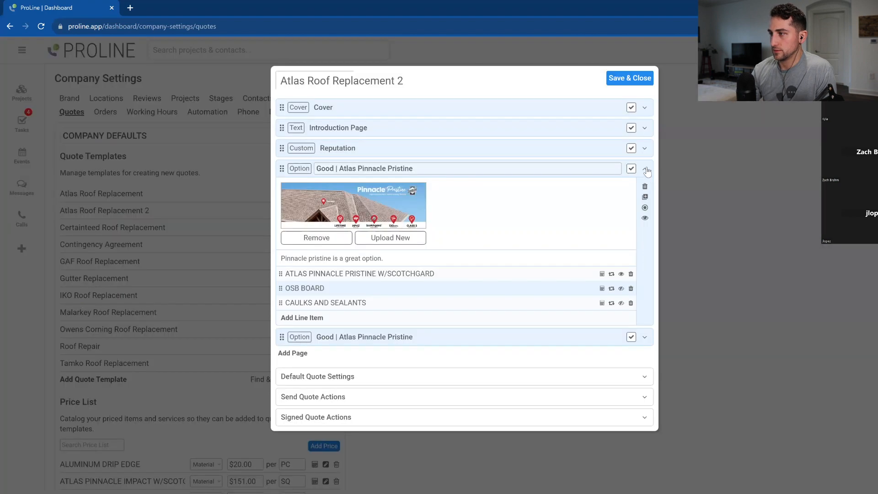
left_click(645, 168)
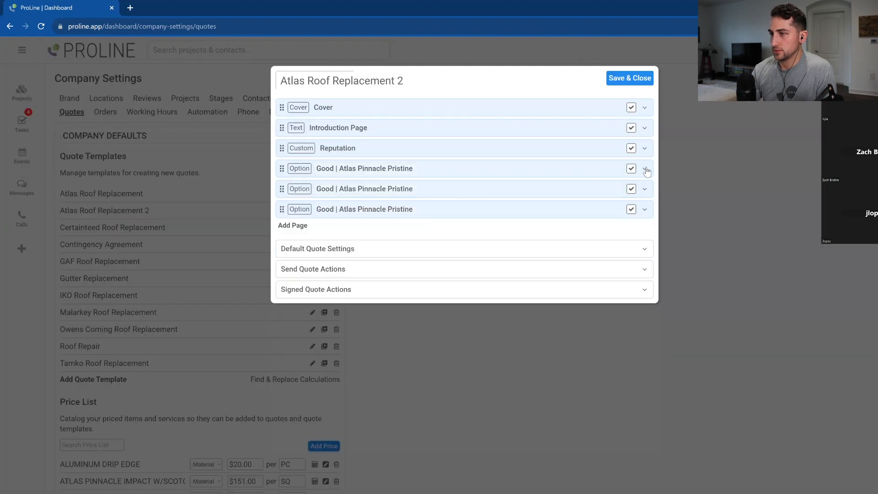
Step: Rename the first copy of the Good option to Better | Atlas Pinnacle Pristine
left_click(333, 189)
left_click_drag(333, 189, 314, 190)
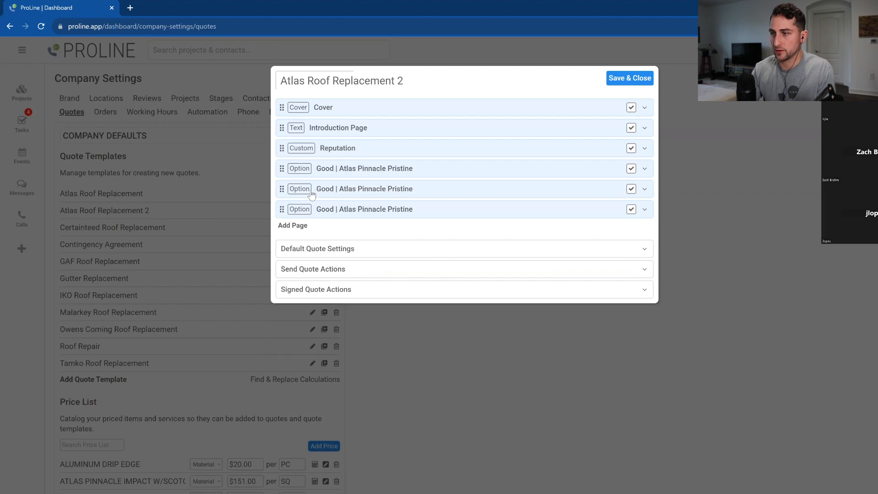
left_click(320, 191)
left_click_drag(334, 189, 315, 190)
type("Better")
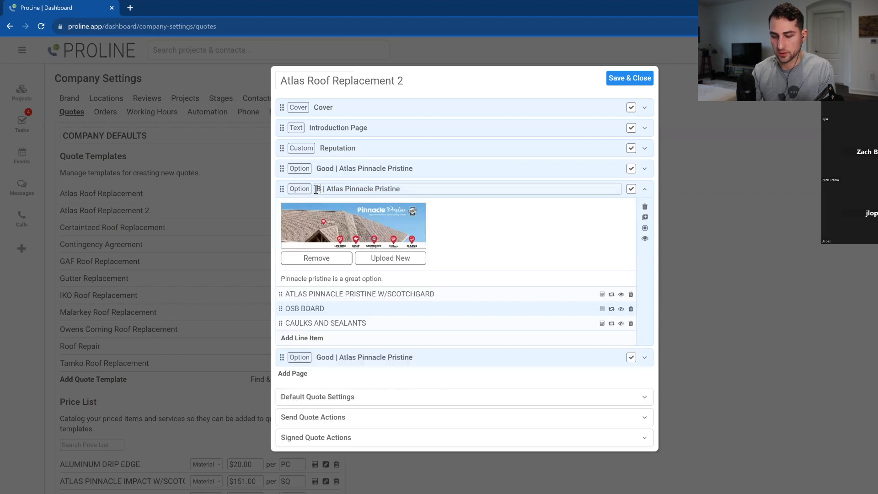
Step: Rename the second copy of the Good option to Best | Atlas Pinnacle Pristine, and try out reordering the option pages
left_click(640, 358)
left_click_drag(334, 207, 316, 208)
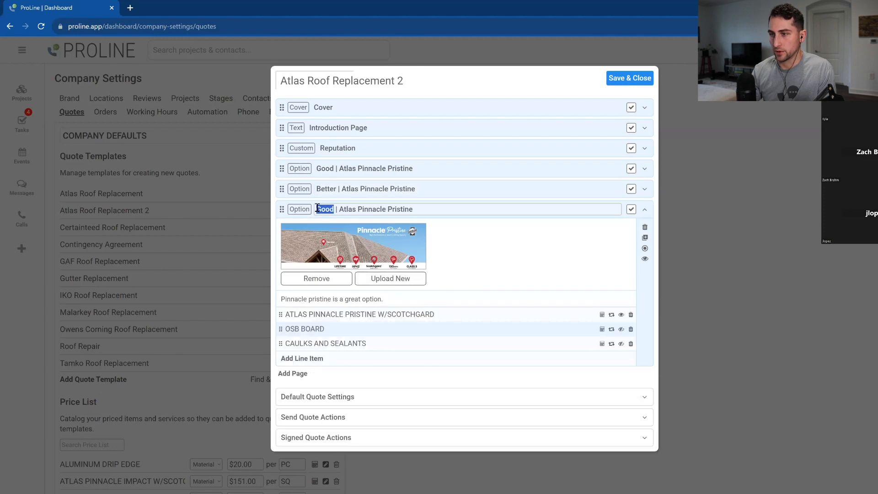
type("Best")
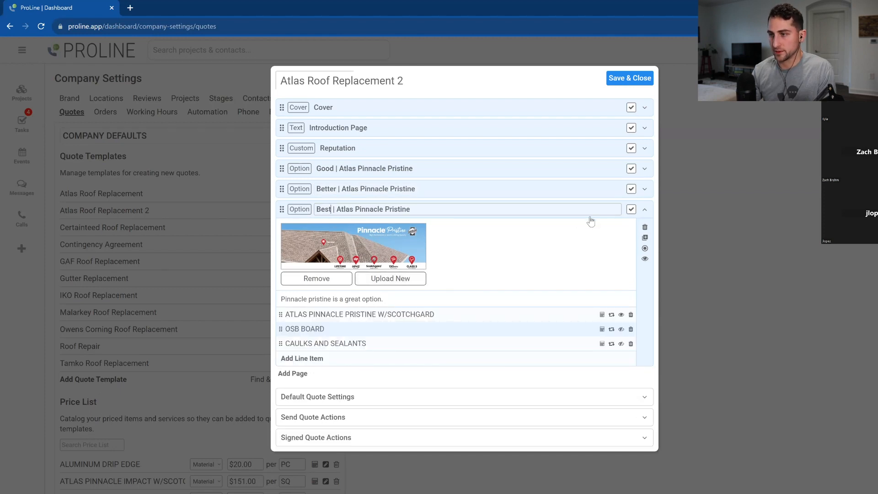
left_click(645, 209)
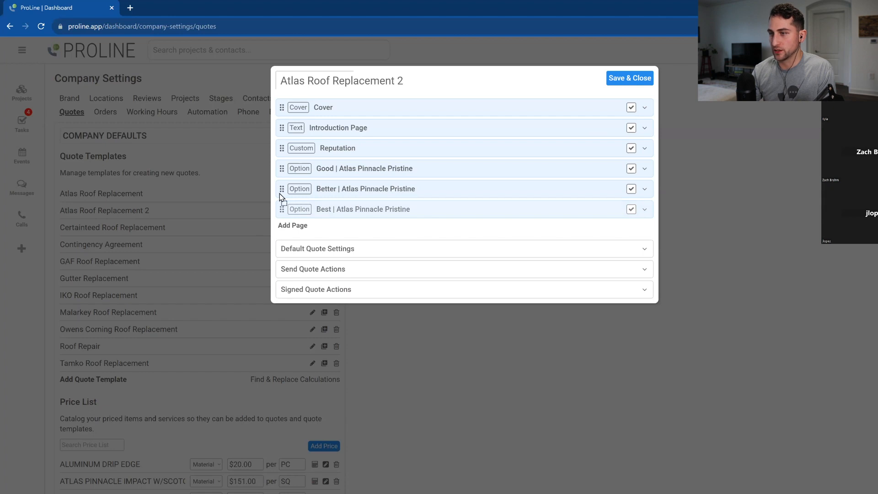
left_click_drag(282, 168, 444, 194)
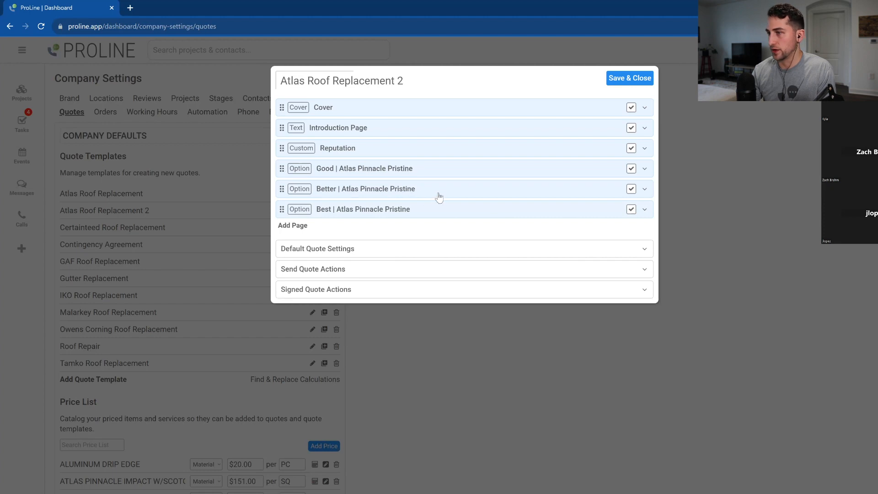
left_click(644, 188)
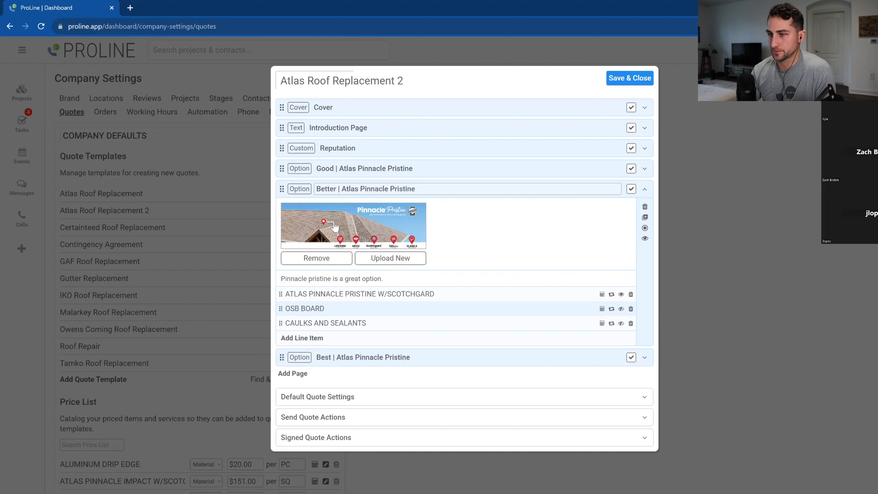
left_click(644, 189)
left_click(645, 190)
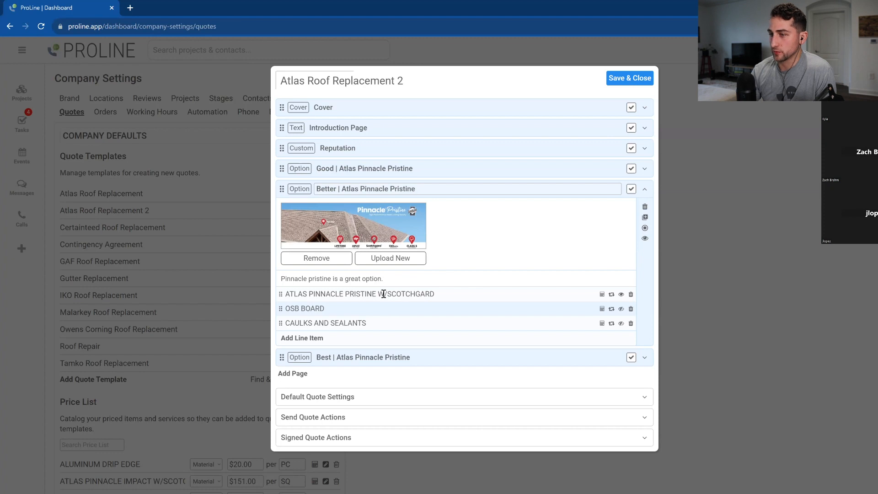
left_click(611, 294)
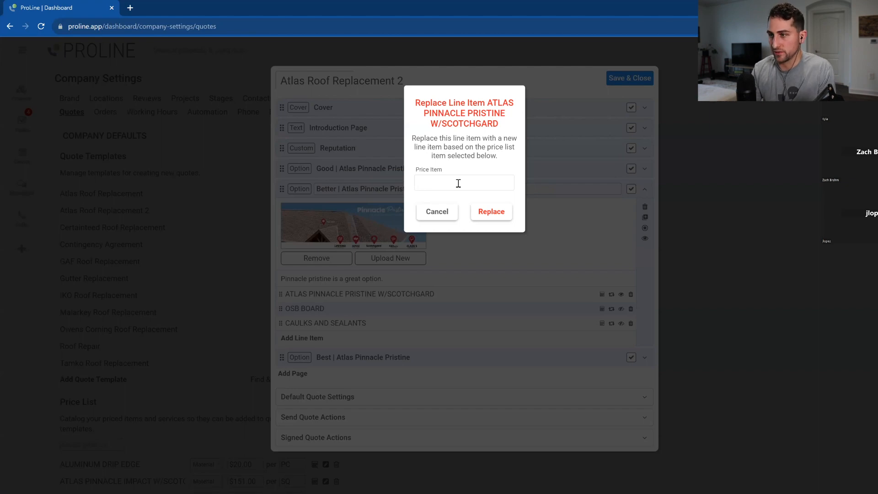
left_click(444, 211)
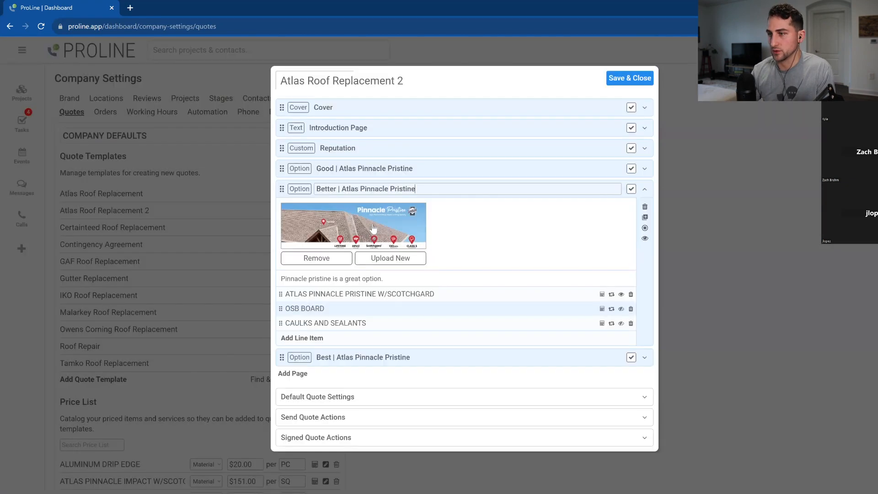
left_click(372, 225)
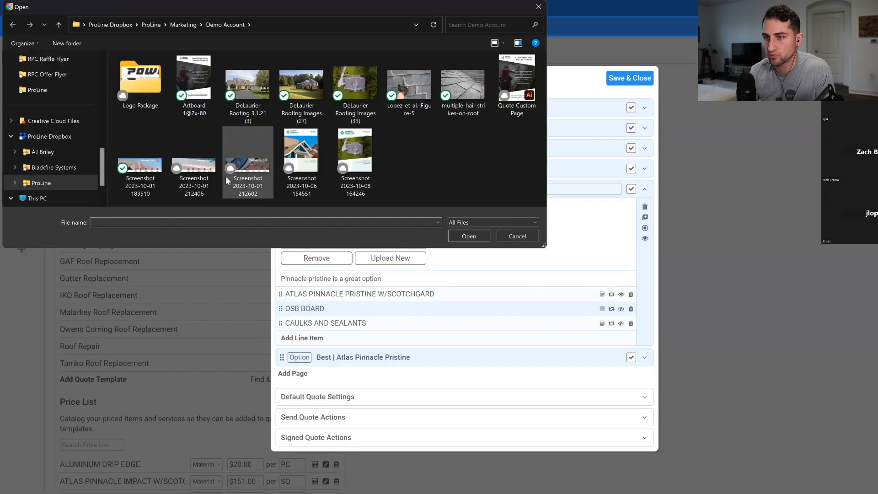
left_click(201, 171)
left_click(457, 237)
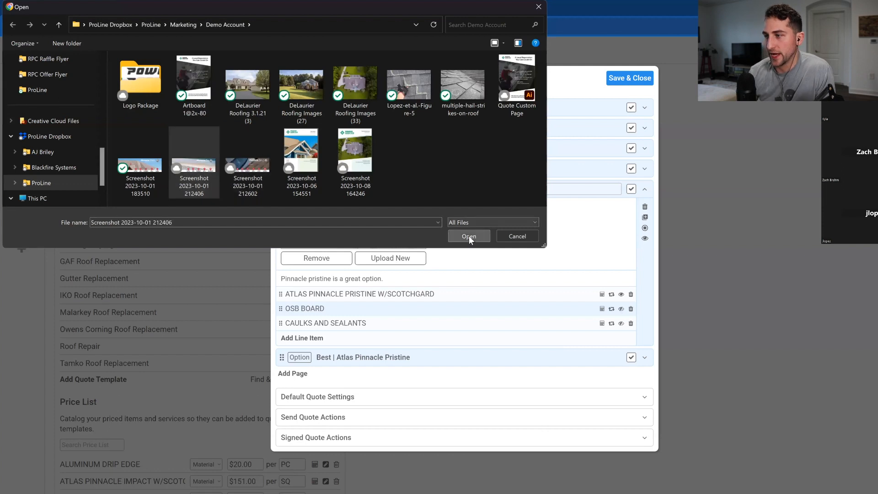
key("Return")
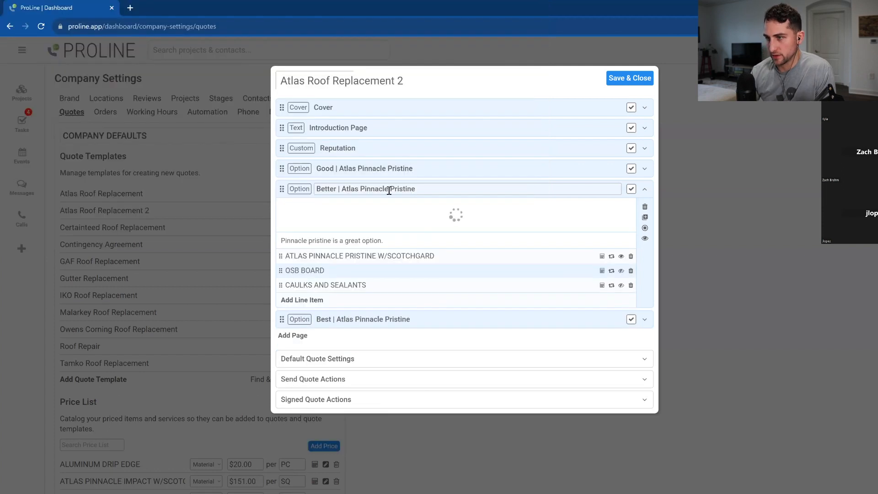
left_click_drag(390, 190, 434, 190)
type("Sun")
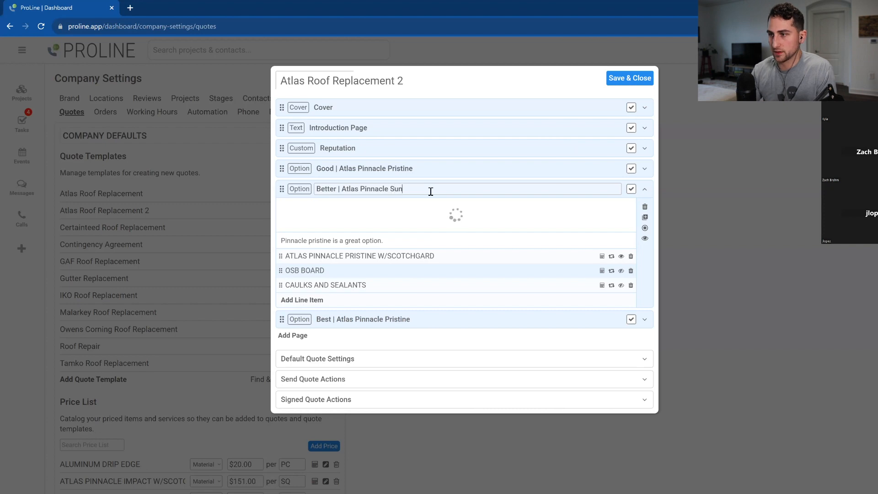
left_click(415, 318)
double_click(428, 209)
type("Impacty")
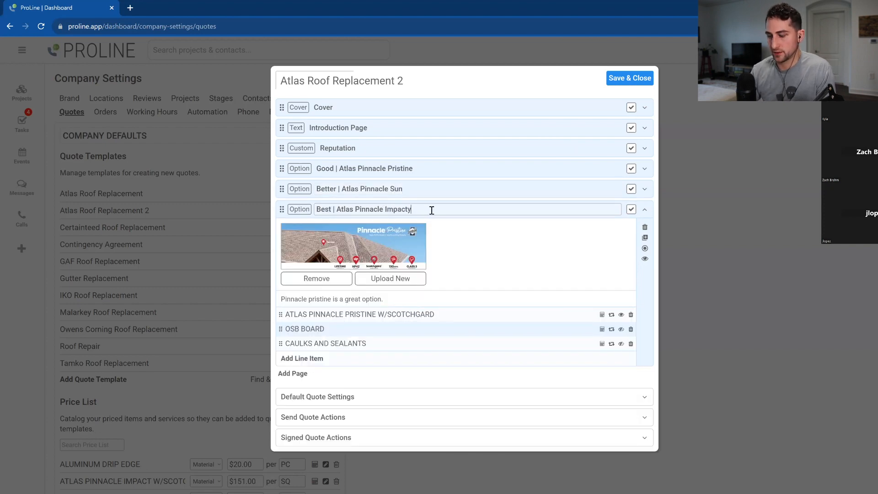
left_click(516, 193)
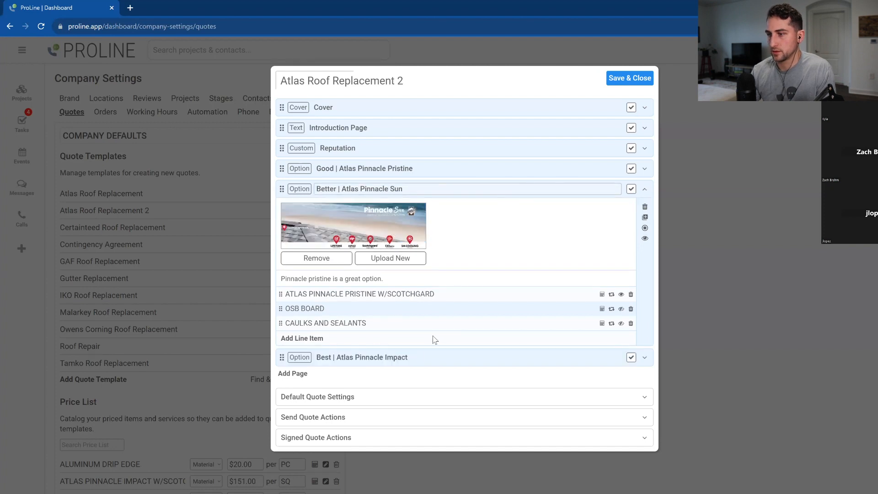
left_click(430, 359)
left_click(391, 278)
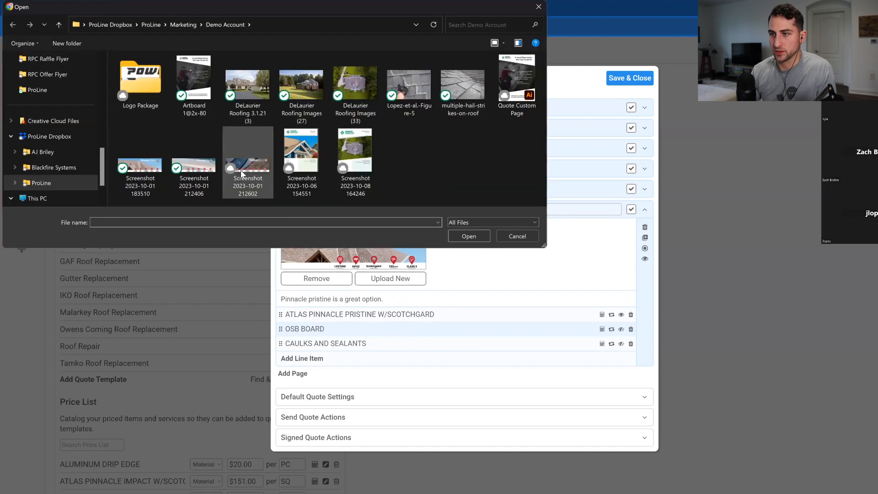
left_click(242, 170)
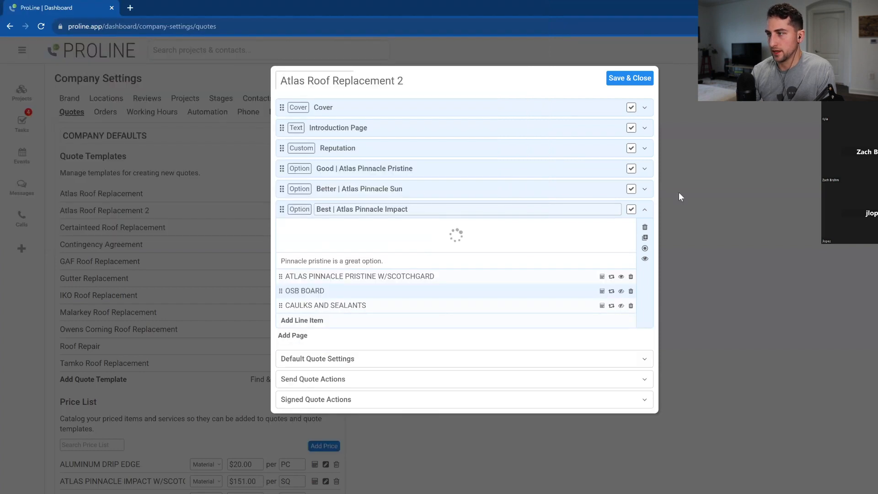
Step: Replace the Better option's ATLAS PINNACLE PRISTINE W/SCOTCHGARD line item with the price item ATLAS PINNACLE SUN W/SCOTCHGARD
left_click(644, 189)
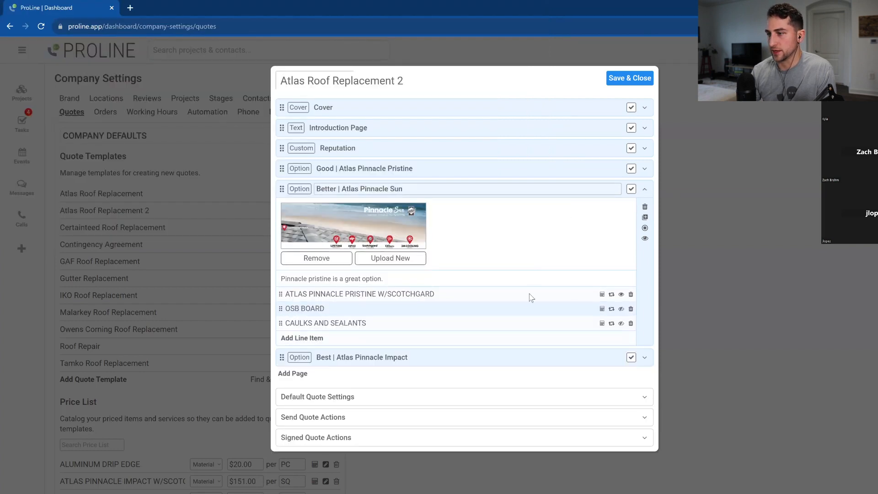
left_click(612, 295)
left_click(464, 179)
type("sun")
left_click(461, 200)
double_click(495, 209)
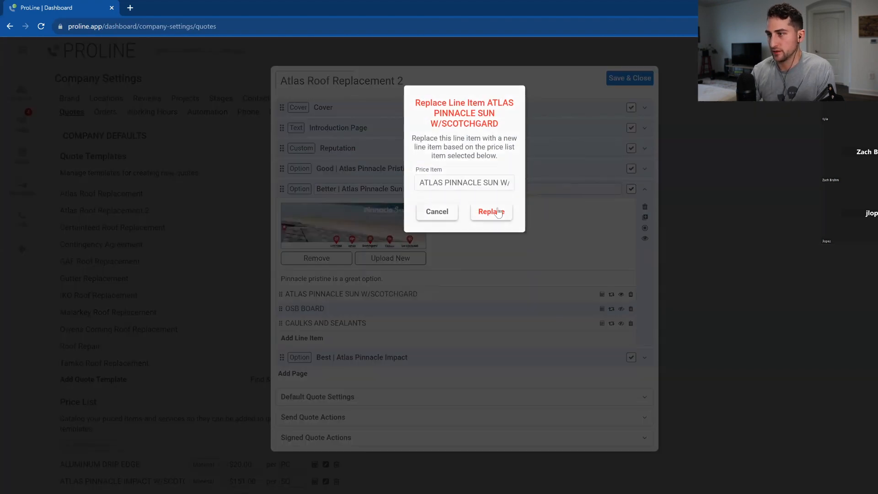
left_click(513, 205)
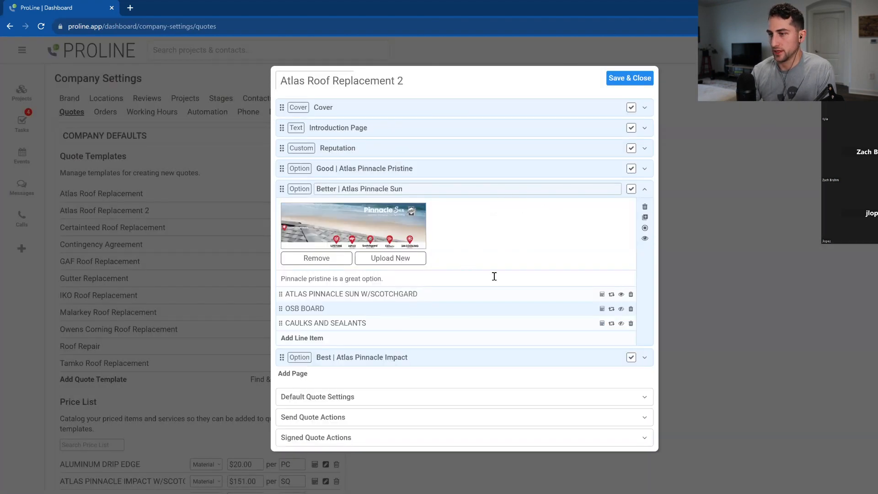
triple_click(379, 294)
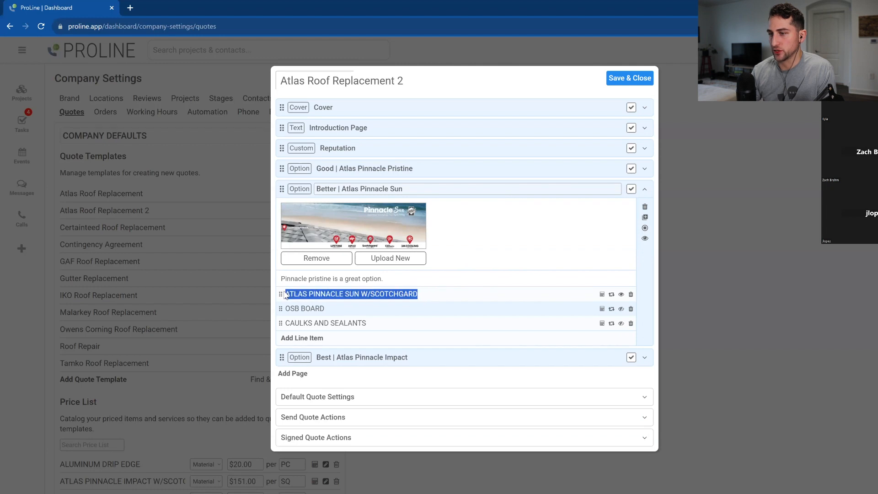
left_click(470, 298)
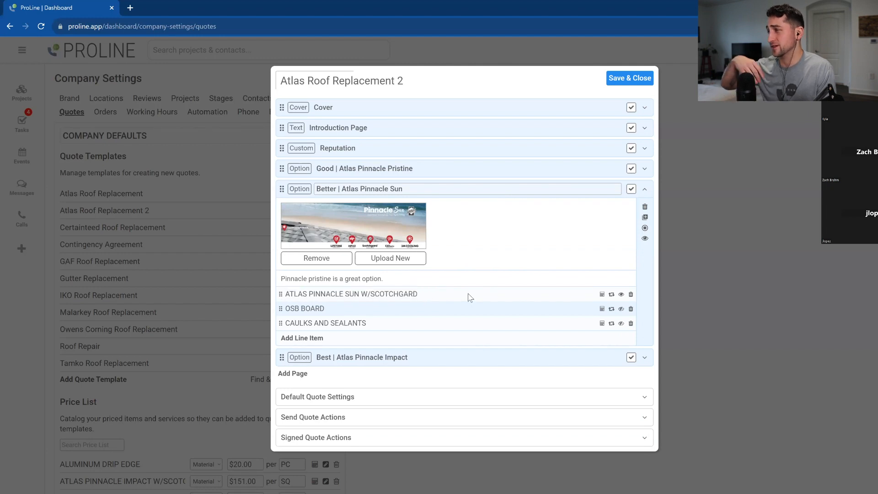
Step: Replace the Best option's ATLAS PINNACLE PRISTINE W/SCOTCHGARD line item with the price item ATLAS PINNACLE IMPACT W/SCOTCHGARD
left_click_drag(439, 293, 288, 294)
left_click(507, 353)
left_click(507, 355)
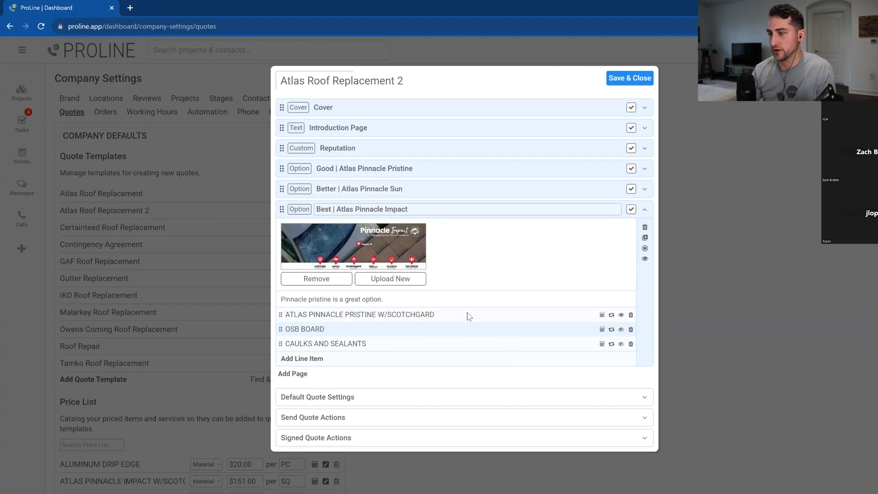
left_click(601, 315)
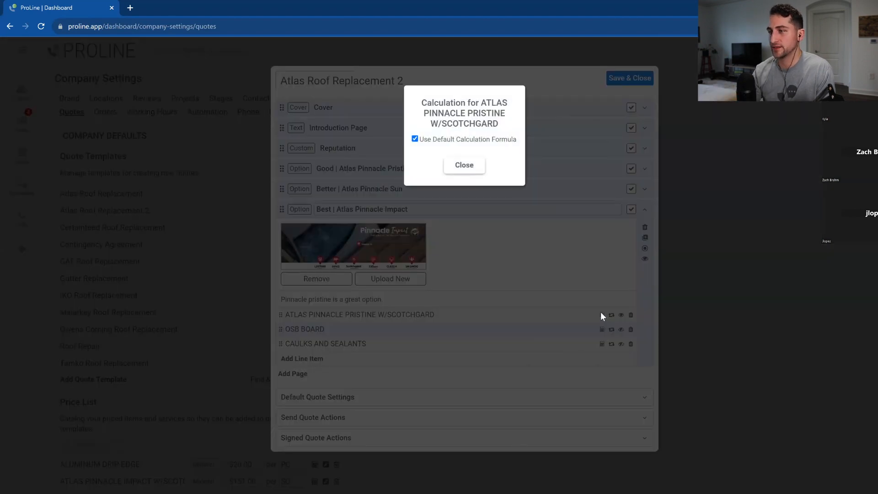
left_click(464, 165)
left_click(612, 315)
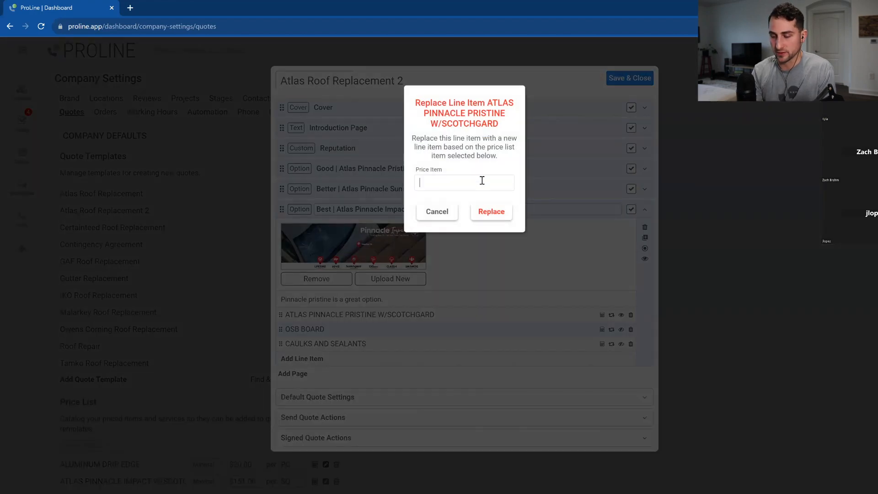
type("impact")
left_click(507, 198)
left_click(491, 211)
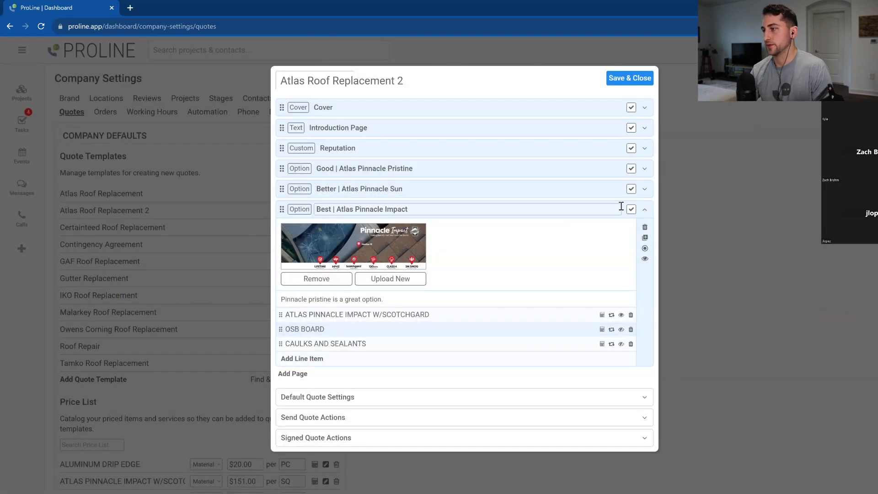
left_click(644, 209)
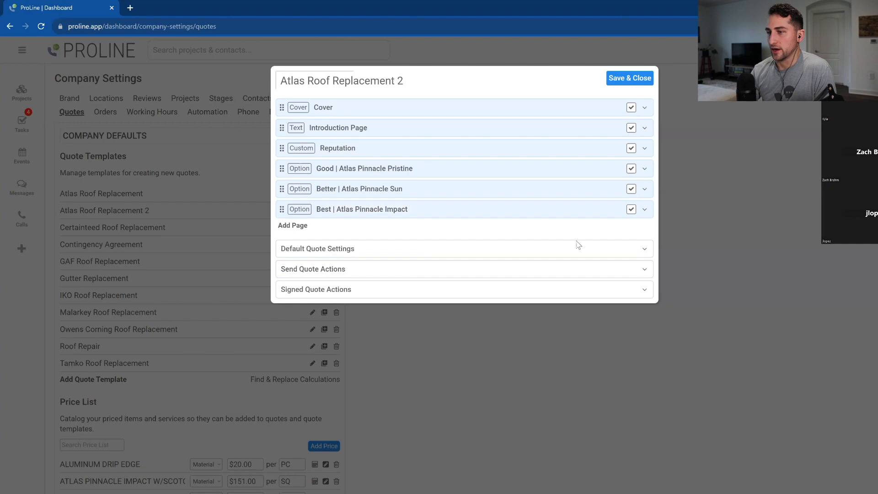
Step: Duplicate the Best | Atlas Pinnacle Impact option page and convert the copy into an upgrade page
left_click(289, 226)
left_click(445, 203)
left_click(644, 209)
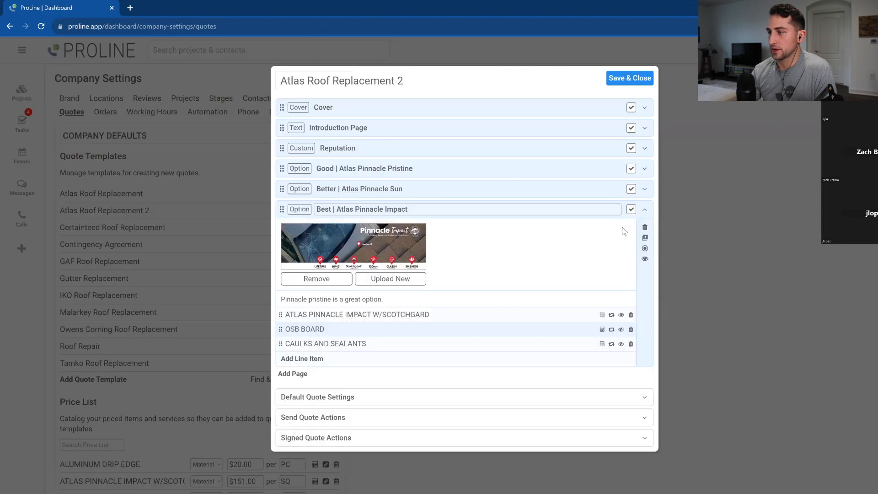
left_click(645, 238)
left_click(485, 165)
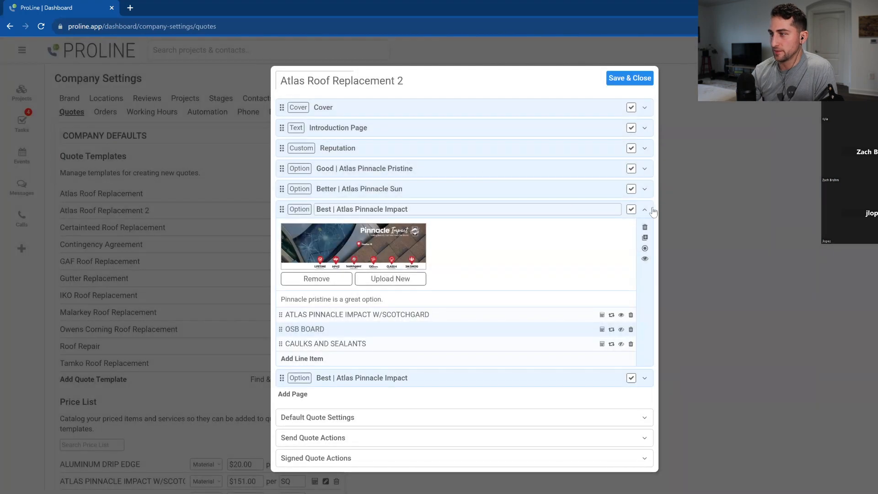
left_click(653, 209)
left_click(644, 230)
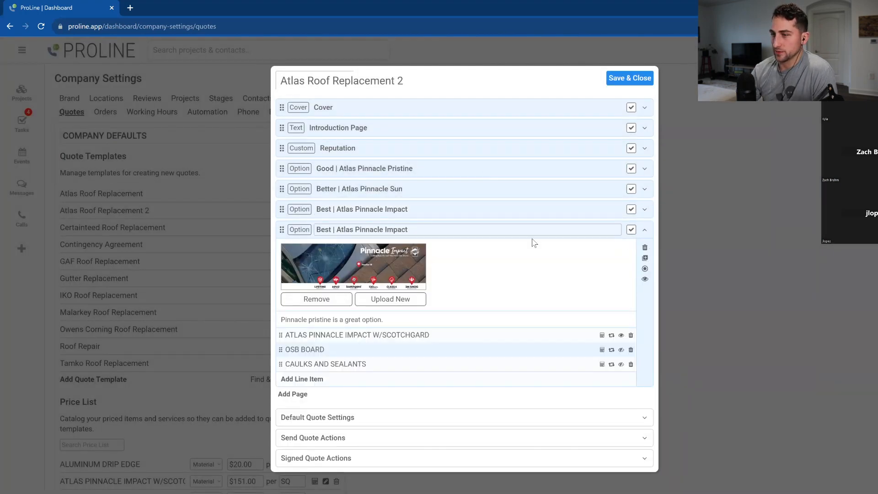
left_click(645, 270)
left_click(486, 177)
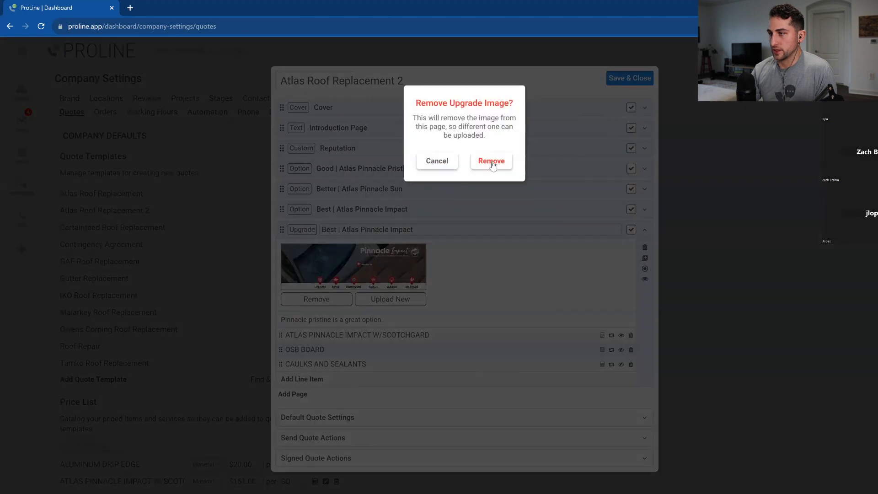
Step: Rename the new upgrade page to Seamless Gutters and remove its image and description text
left_click(491, 162)
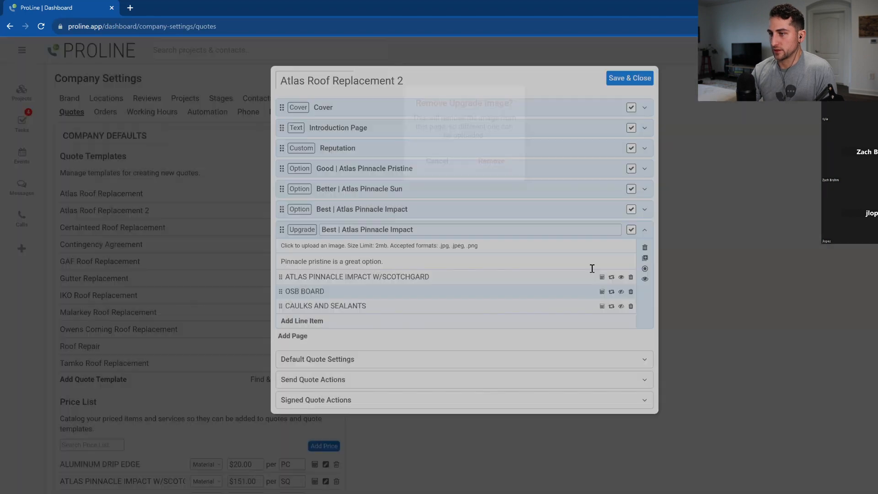
left_click_drag(413, 230, 322, 231)
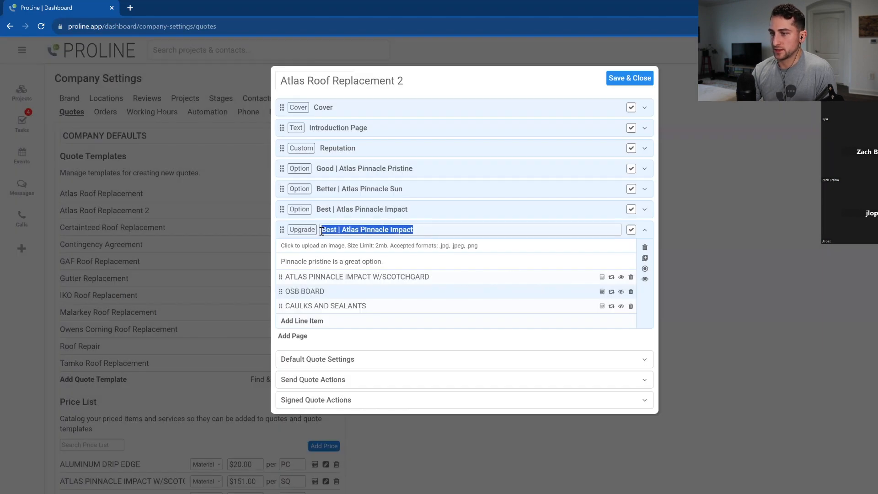
type("Tea")
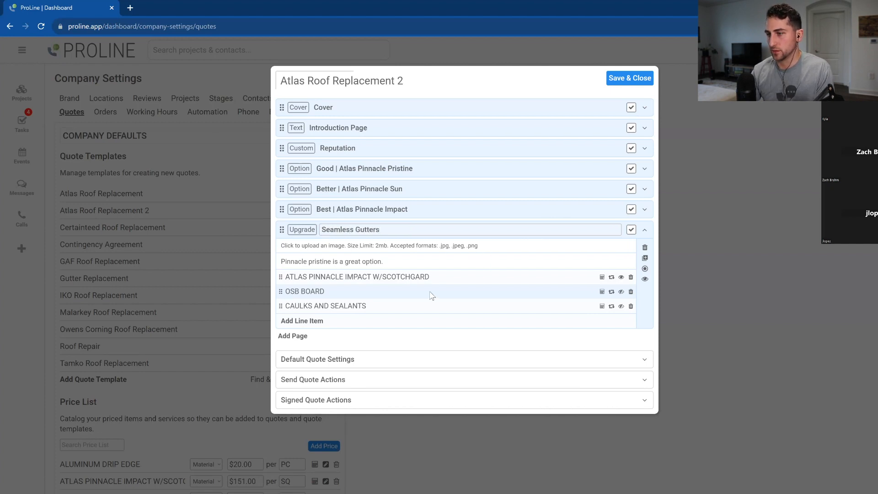
left_click_drag(432, 261, 281, 263)
key("BackSpace")
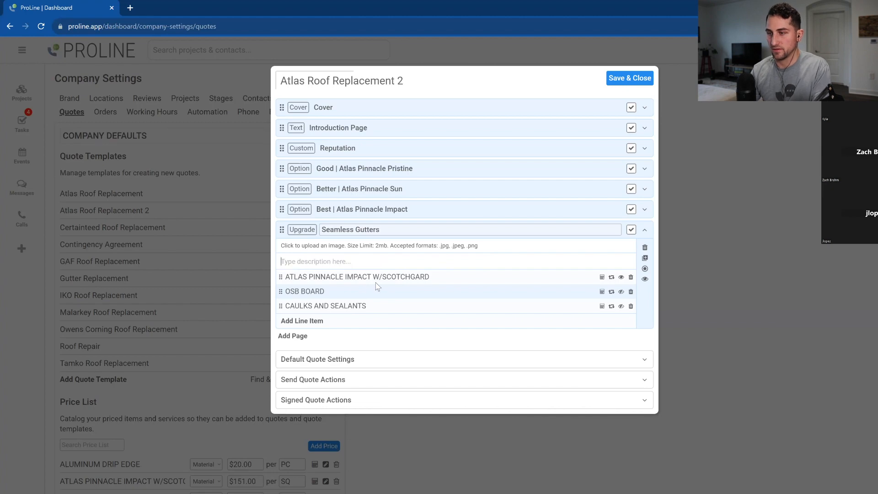
Step: Delete the ATLAS PINNACLE IMPACT W/SCOTCHGARD, OSB BOARD and CAULKS AND SEALANTS line items from the Seamless Gutters upgrade
left_click(630, 277)
left_click(491, 176)
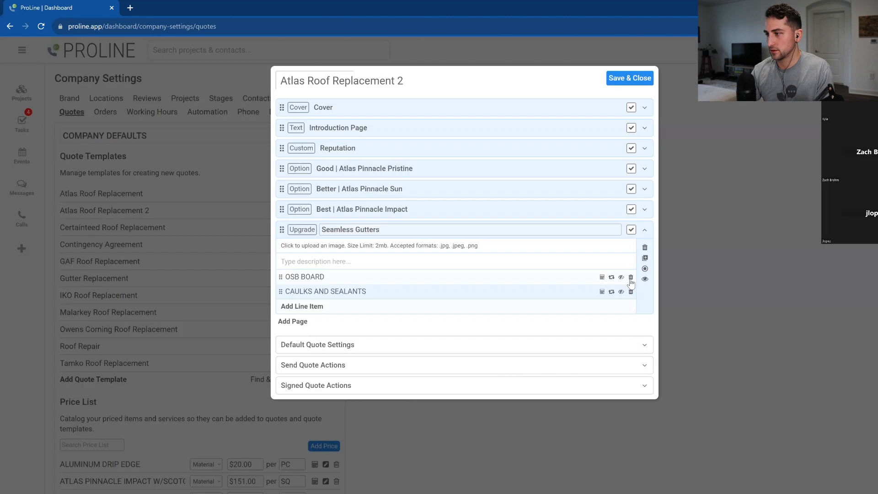
left_click(631, 276)
left_click(491, 174)
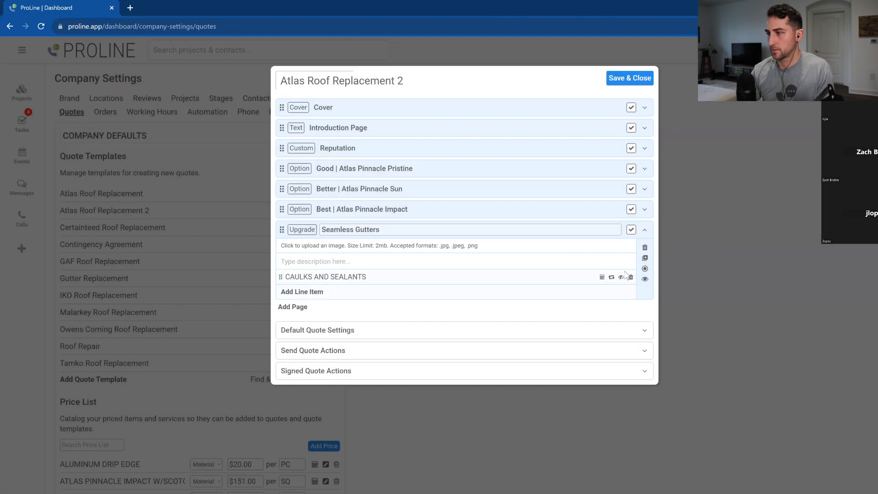
left_click(630, 276)
left_click(491, 163)
Step: Add the price item GUTTER REPLACEMENT to the Seamless Gutters upgrade and check its calculation setting
left_click(311, 277)
left_click(455, 175)
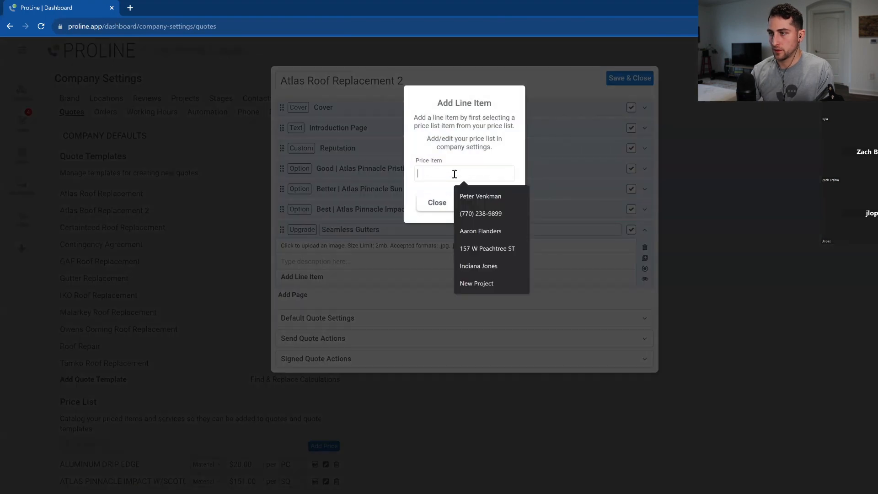
type("gutt")
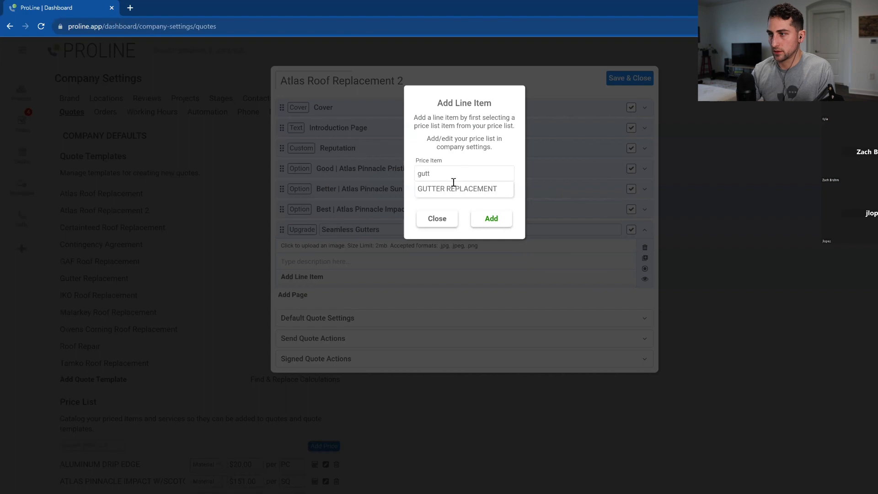
left_click(454, 189)
left_click(491, 203)
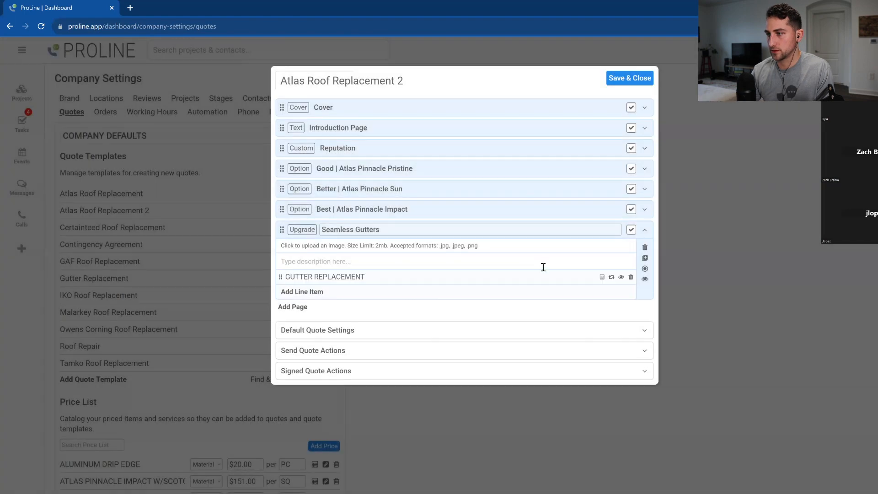
left_click(601, 276)
left_click(464, 155)
left_click(645, 232)
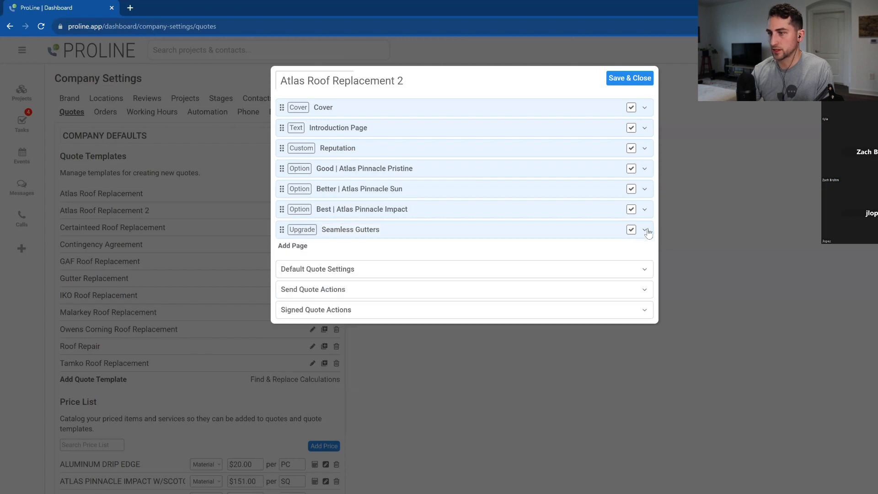
Step: Add an upgrade page named Lifetime Pipeboots to the quote template
left_click(293, 245)
left_click(457, 178)
left_click(468, 153)
type("Lifetime Pipeboots")
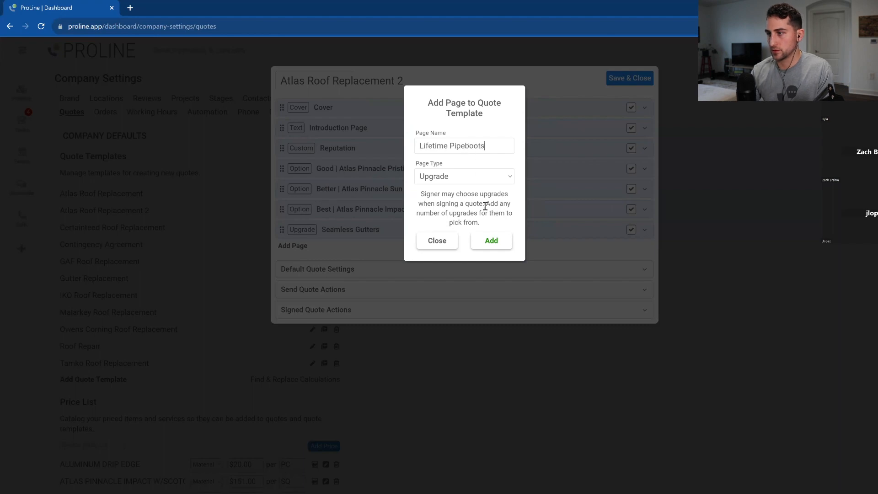
left_click(491, 240)
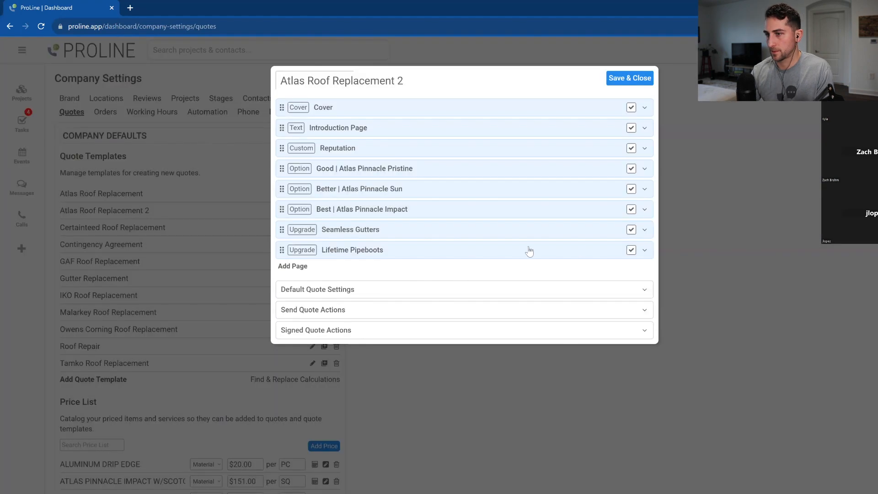
Step: Add the price item LIFETIME PIPEBOOT - 2in as a line item of the Lifetime Pipeboots upgrade
left_click(600, 251)
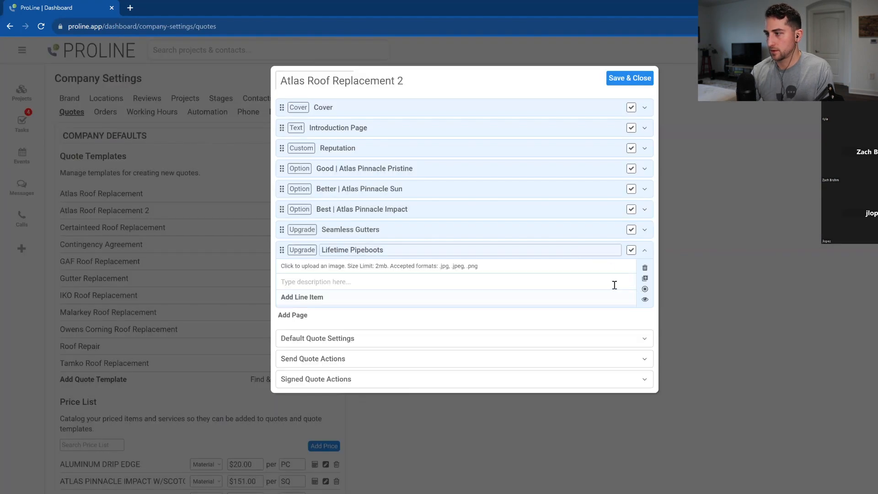
left_click(322, 298)
left_click(474, 174)
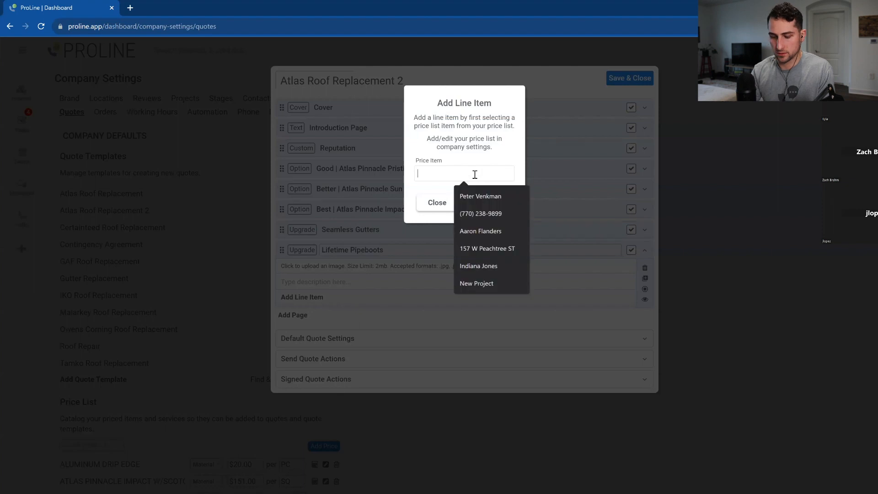
type("pipe")
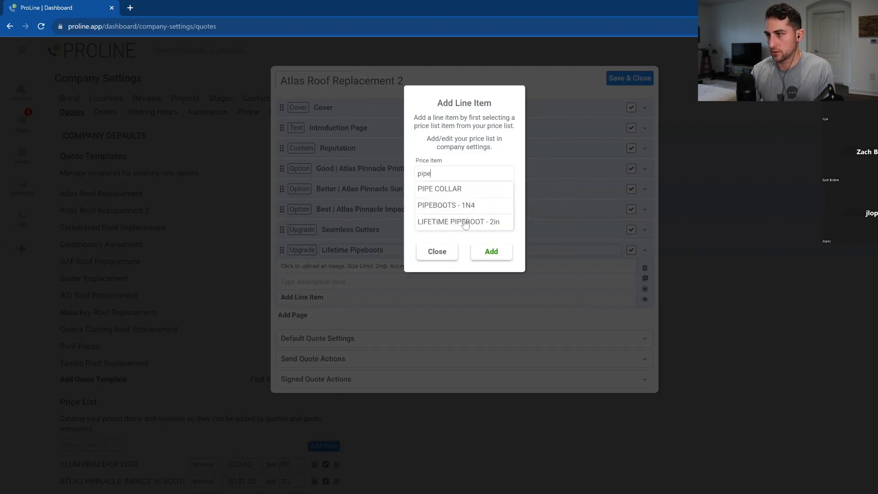
left_click(466, 223)
left_click(490, 202)
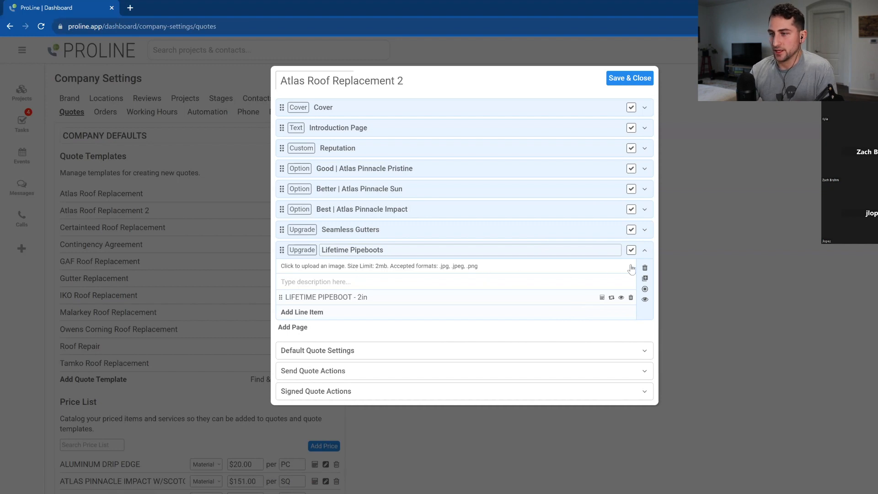
left_click(646, 254)
left_click(646, 254)
left_click(646, 231)
left_click(646, 231)
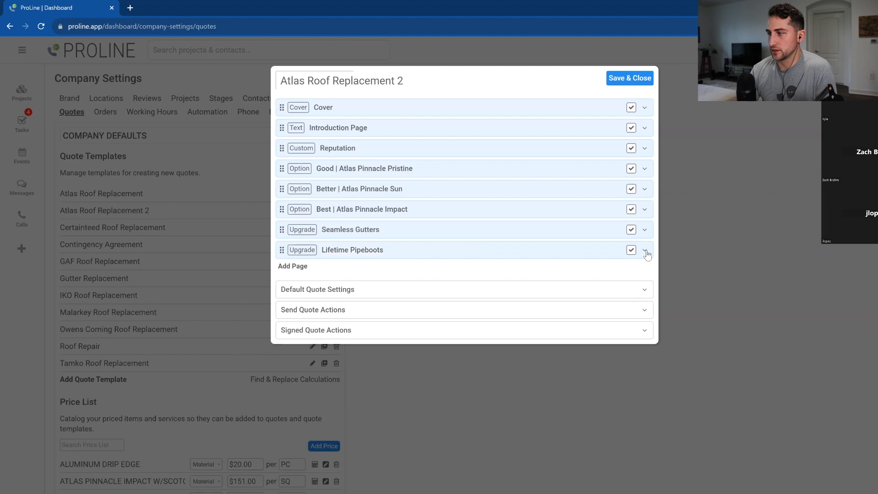
Step: Save the template and review the page list of the original Atlas Roof Replacement template for comparison
left_click(626, 91)
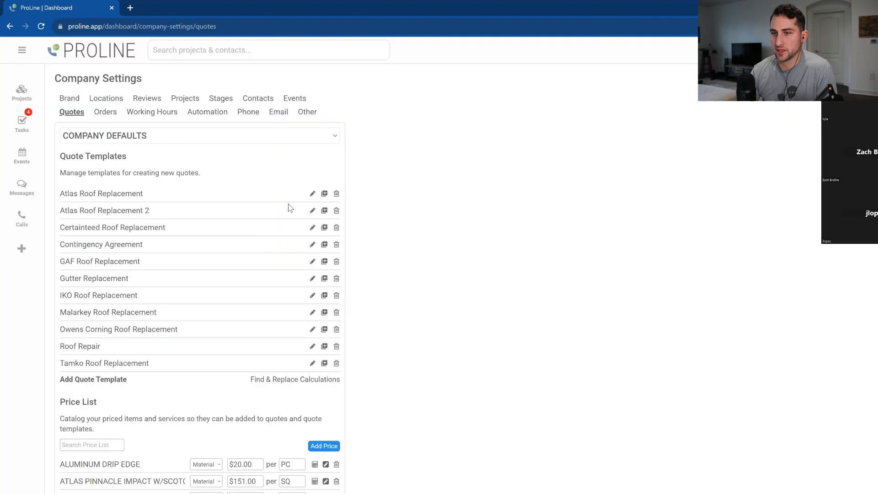
left_click(313, 195)
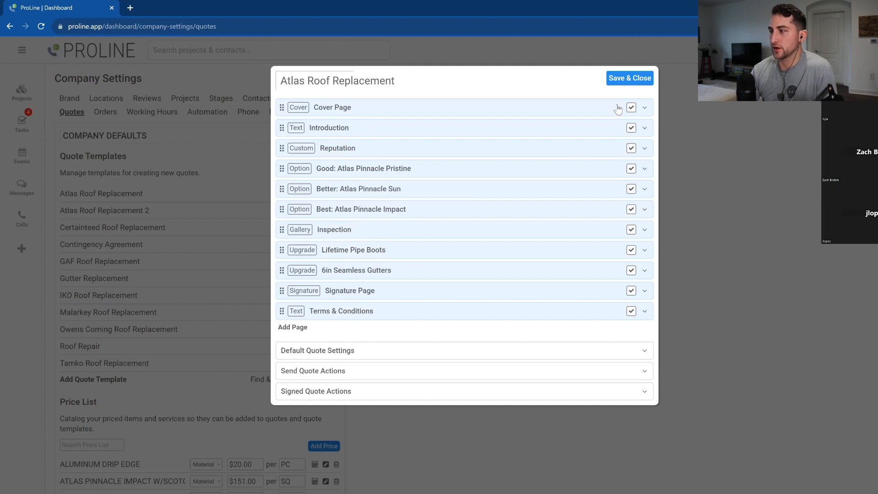
left_click(630, 80)
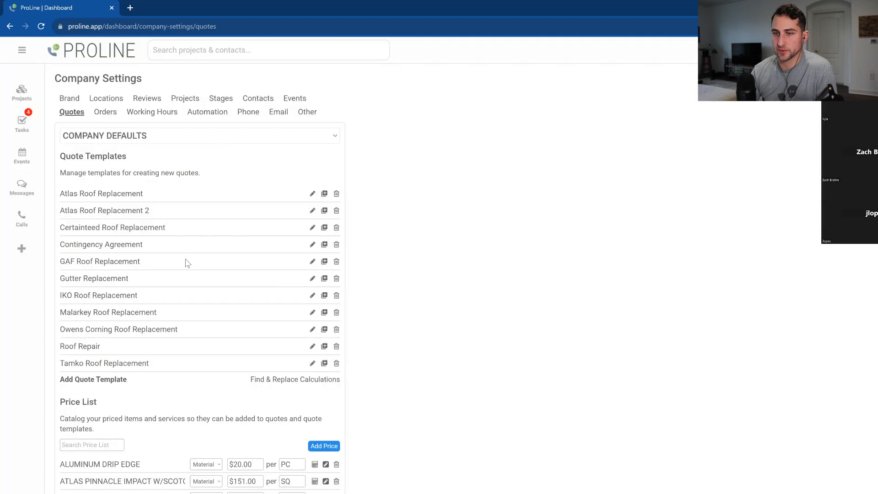
Step: Reopen the Atlas Roof Replacement 2 template and add a page of type Signature
left_click(313, 211)
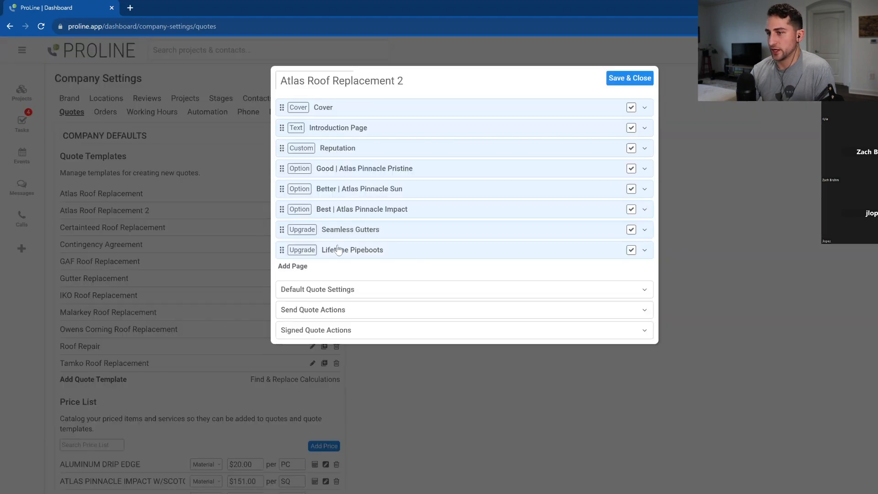
left_click(292, 267)
left_click(463, 176)
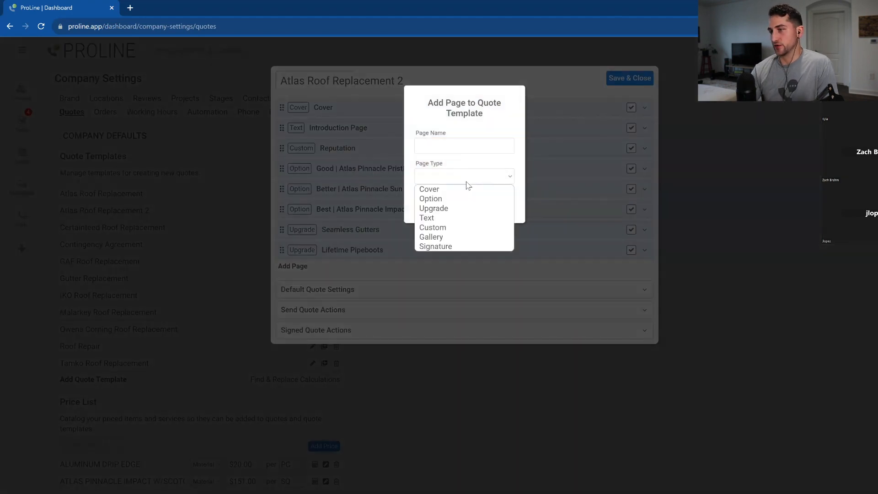
left_click(470, 166)
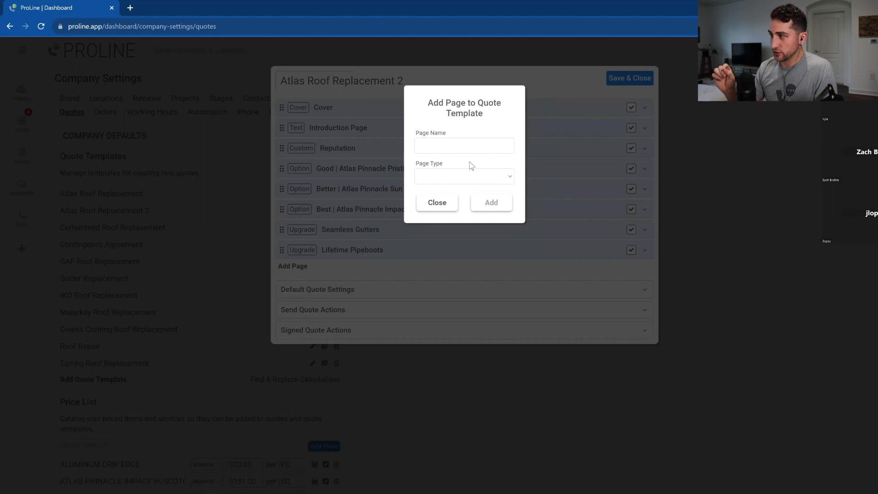
left_click(475, 179)
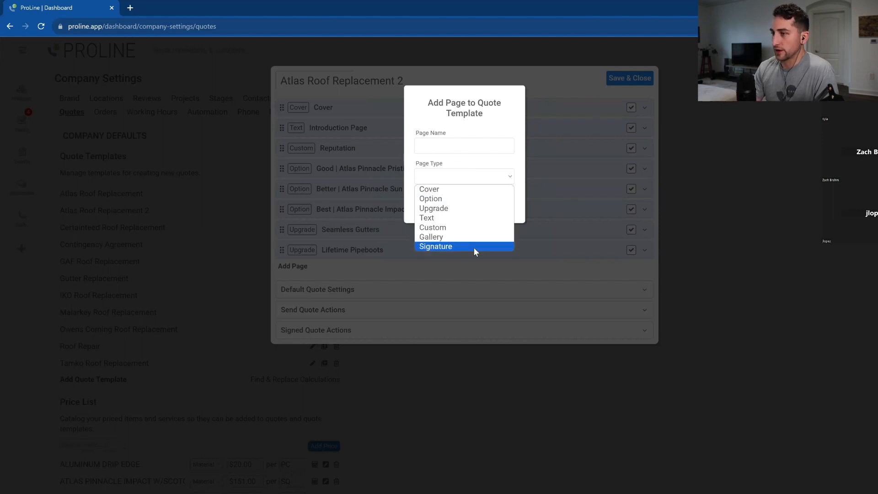
left_click(473, 247)
left_click(489, 246)
left_click(430, 270)
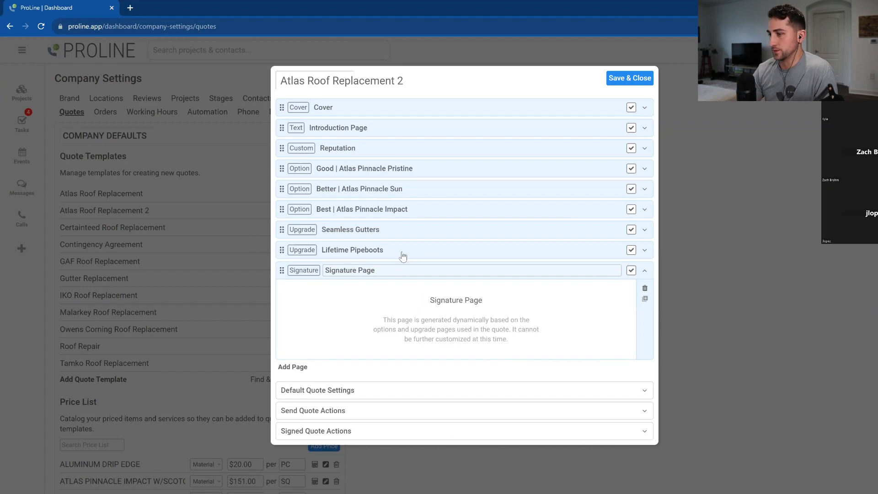
left_click(645, 273)
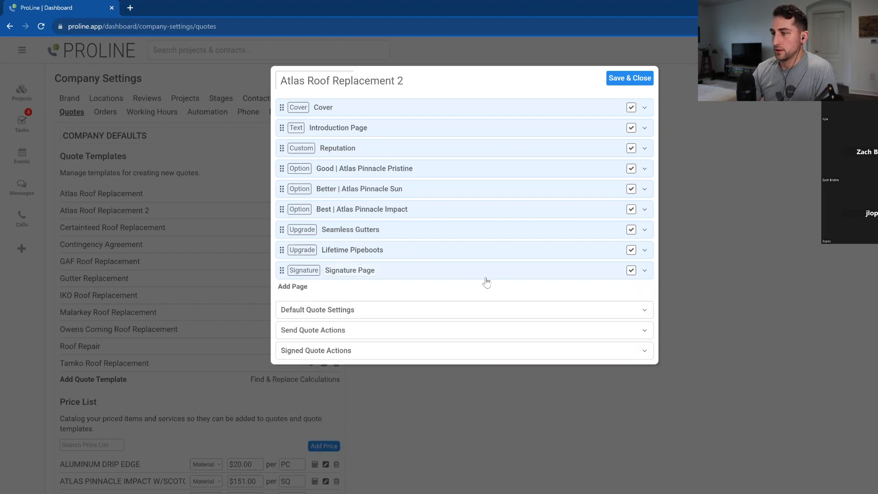
Step: Add a page named Terms & Conditions to the quote template
left_click(292, 286)
left_click(462, 144)
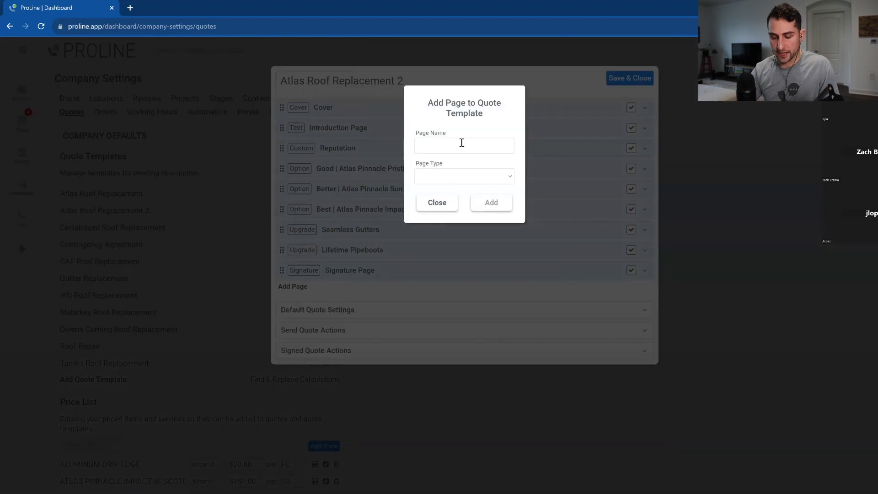
type("Terms & Conditions")
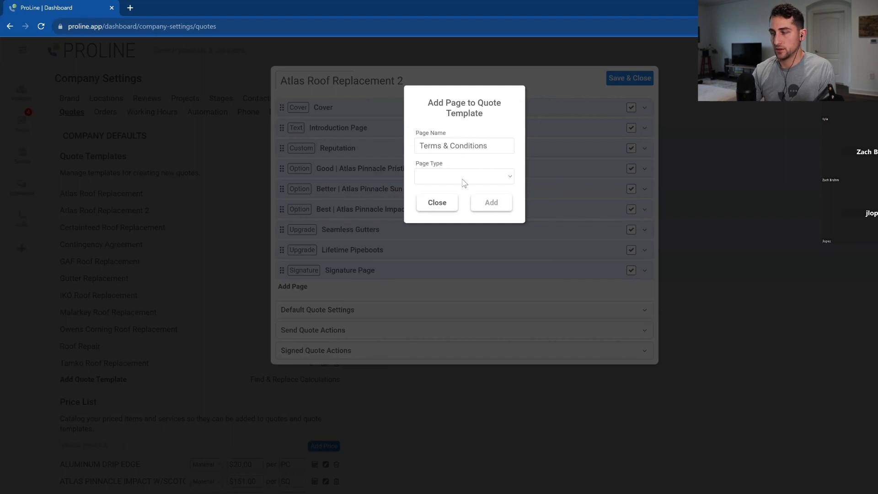
left_click(464, 178)
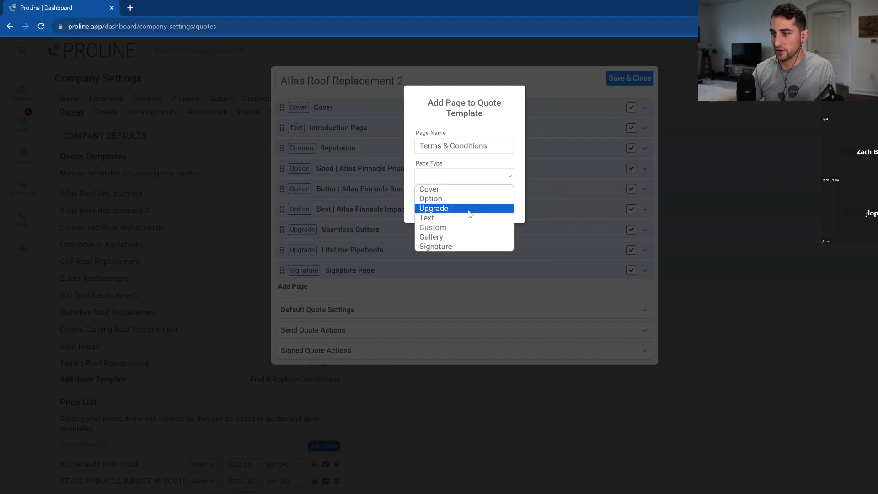
Step: Add the Terms & Conditions page to the quote template as a Text page, then save and close the template
left_click(464, 218)
left_click(490, 241)
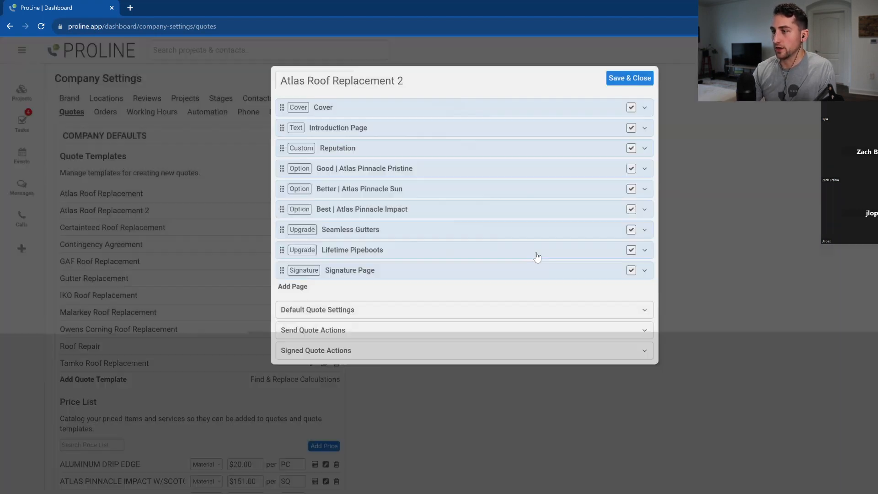
scroll(421, 257, "down", 1)
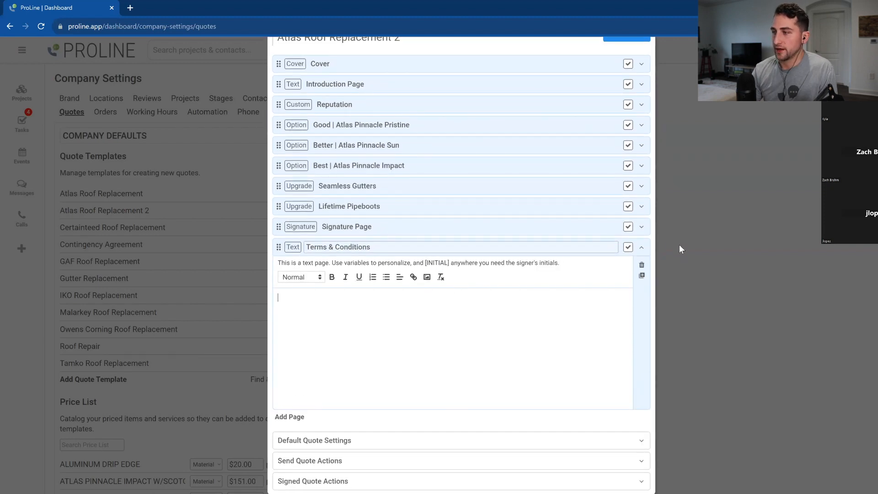
left_click(641, 247)
left_click(631, 80)
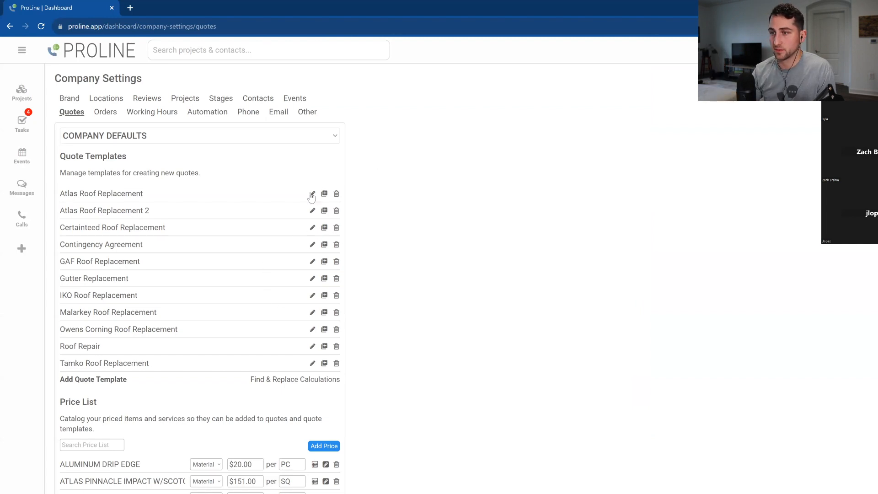
Step: Copy the entire Terms & Conditions text from the Atlas Roof Replacement template and close that template
left_click(325, 210)
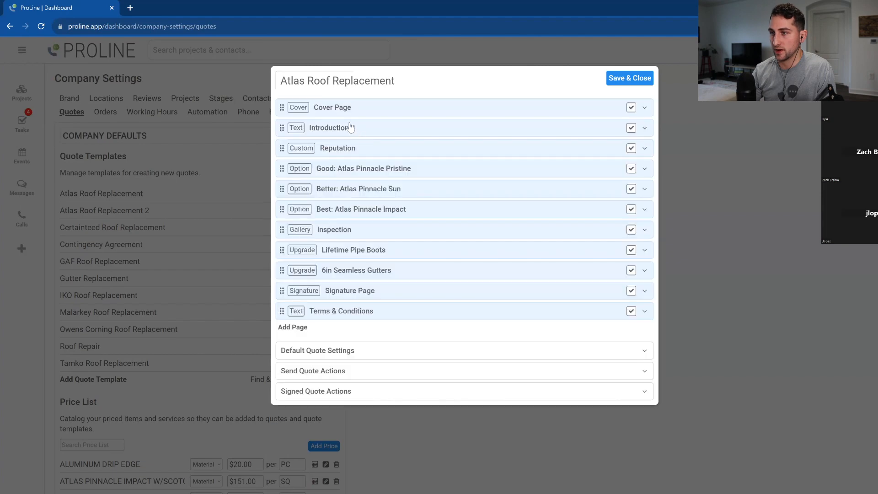
left_click(365, 310)
scroll(427, 341, "down", 4)
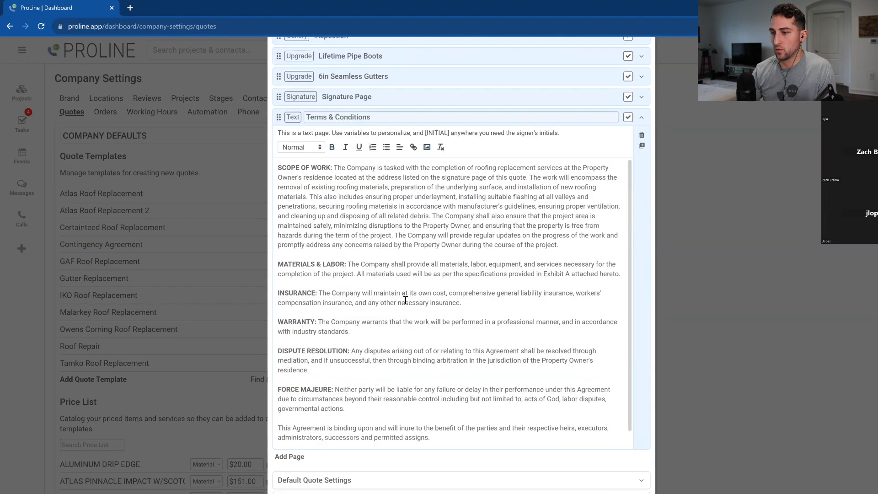
key("ctrl+a")
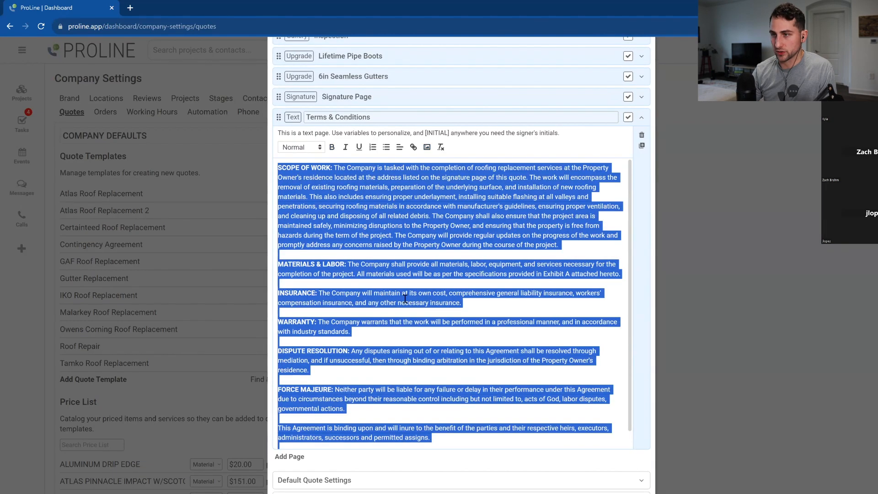
scroll(404, 298, "up", 5)
left_click(624, 80)
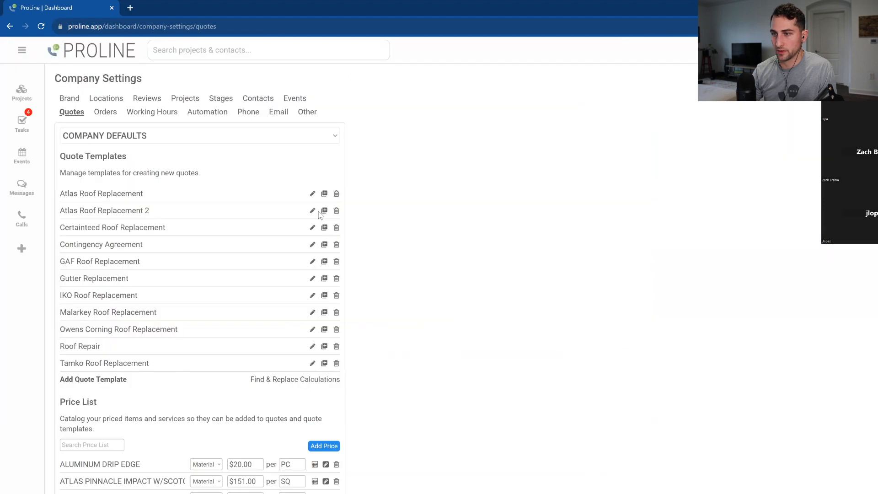
Step: Reopen the Atlas Roof Replacement 2 template and paste the copied text into its Terms & Conditions page
left_click(312, 210)
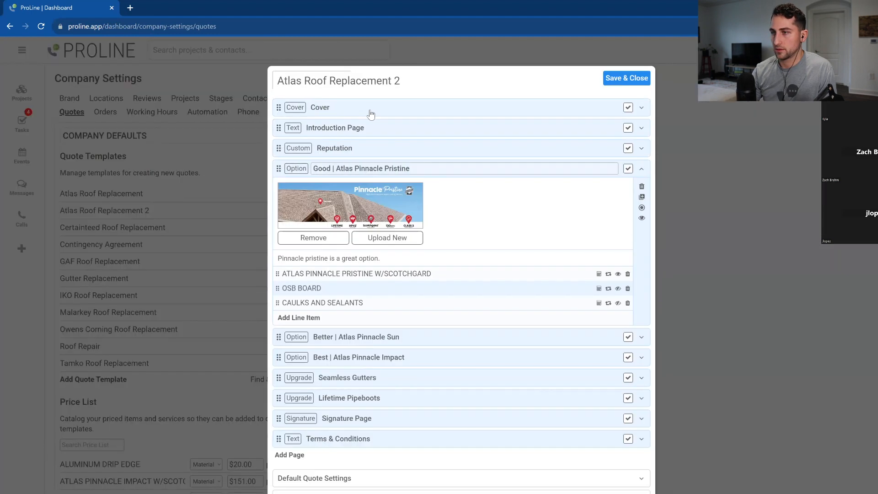
left_click(417, 170)
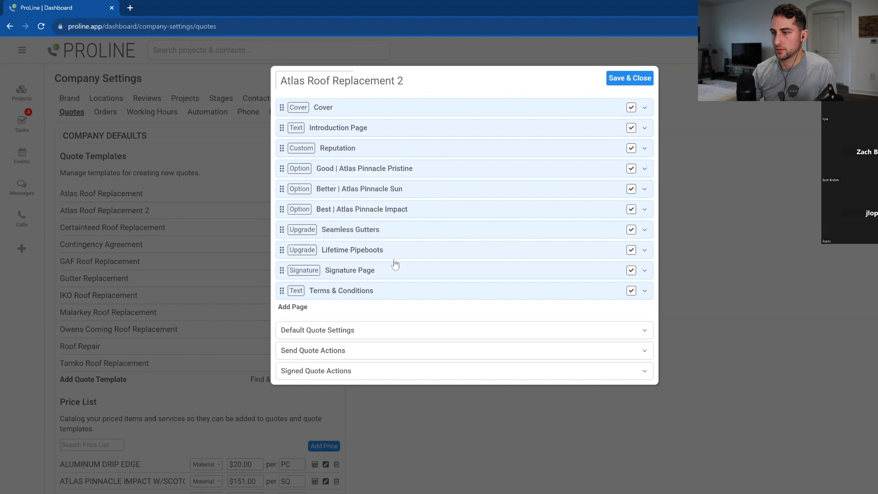
left_click(384, 289)
scroll(430, 352, "down", 3)
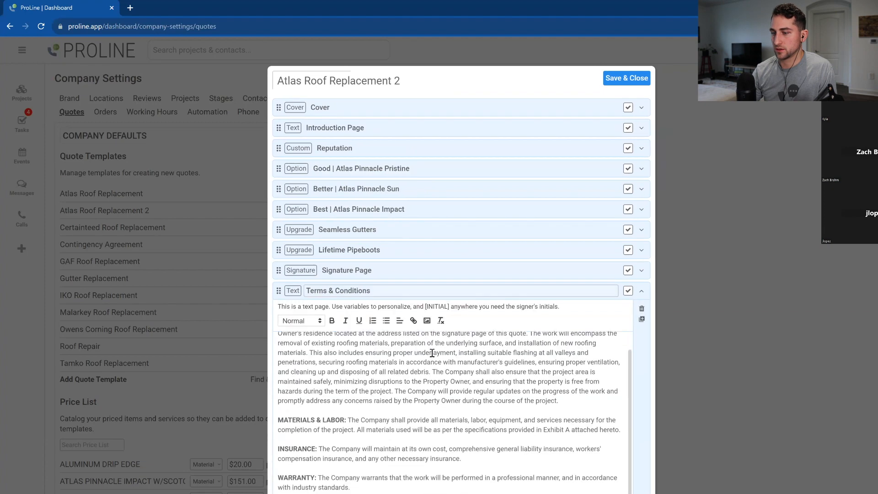
scroll(482, 282, "down", 5)
scroll(464, 287, "up", 2)
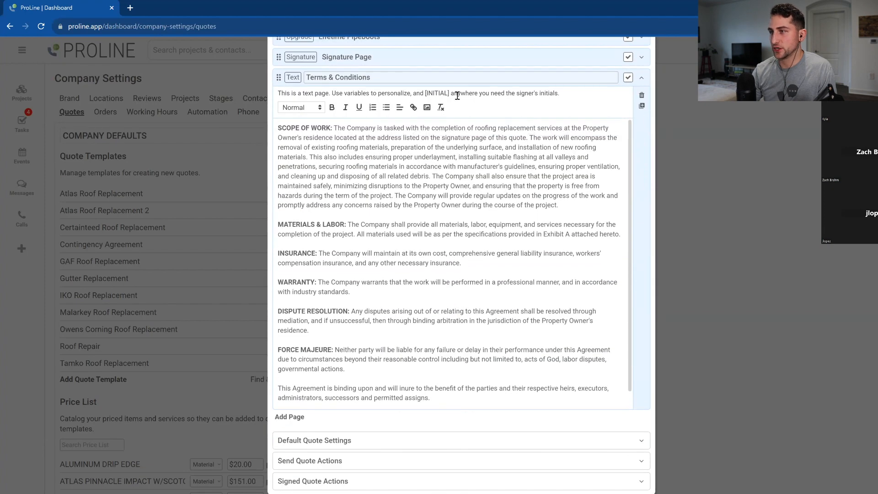
Step: Copy the [INITIAL] variable from the page hint and add it on its own line at the end of the terms
left_click_drag(446, 93, 270, 400)
right_click(425, 94)
left_click(426, 93)
Step: Insert [INITIAL] before the Force Majeure, Dispute Resolution, Warranty, Insurance, Materials & Labor and Scope of Work headings
left_click(279, 329)
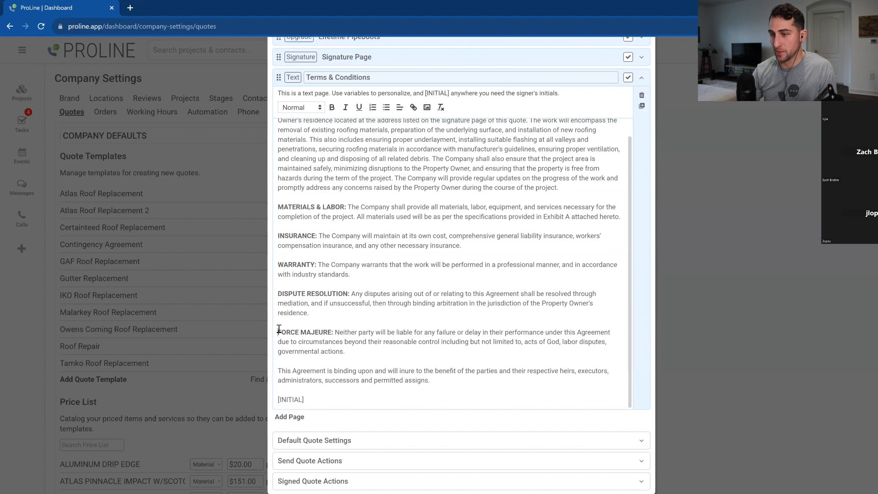
key("ctrl+v")
left_click(278, 312)
key("ctrl+v")
left_click(279, 282)
key("ctrl+v")
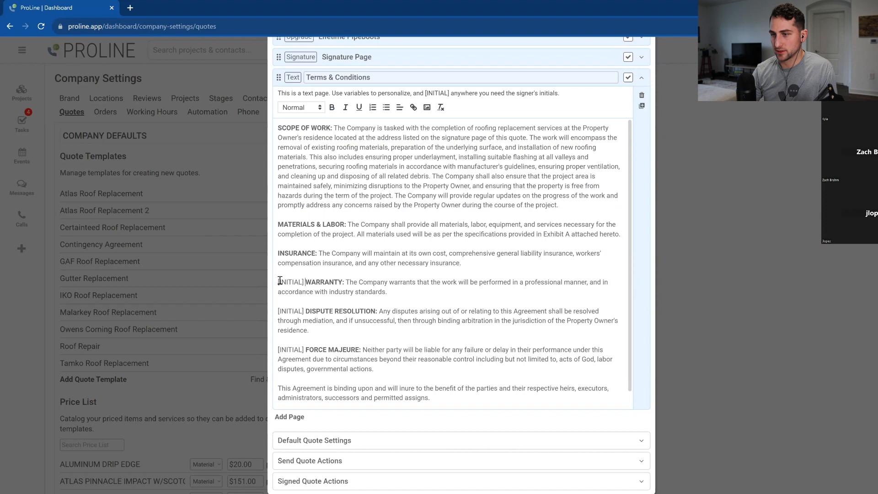
left_click(279, 252)
key("ctrl+v")
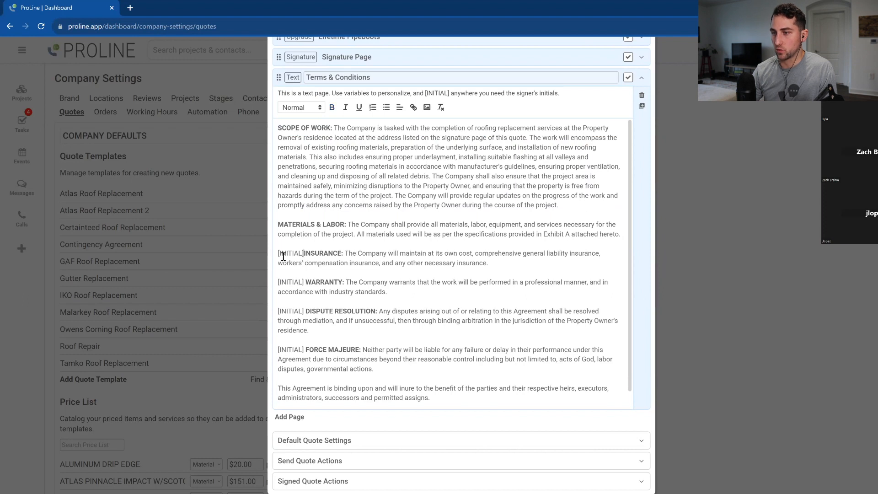
key("ctrl+v")
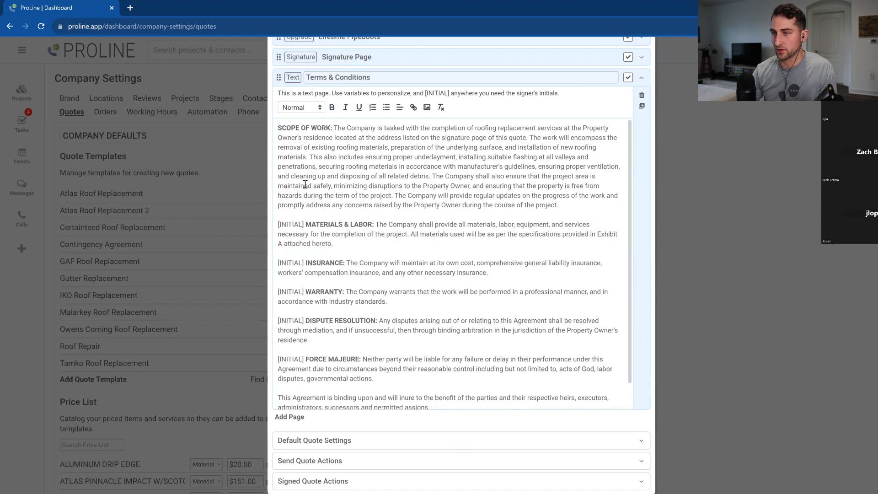
key("ctrl+v")
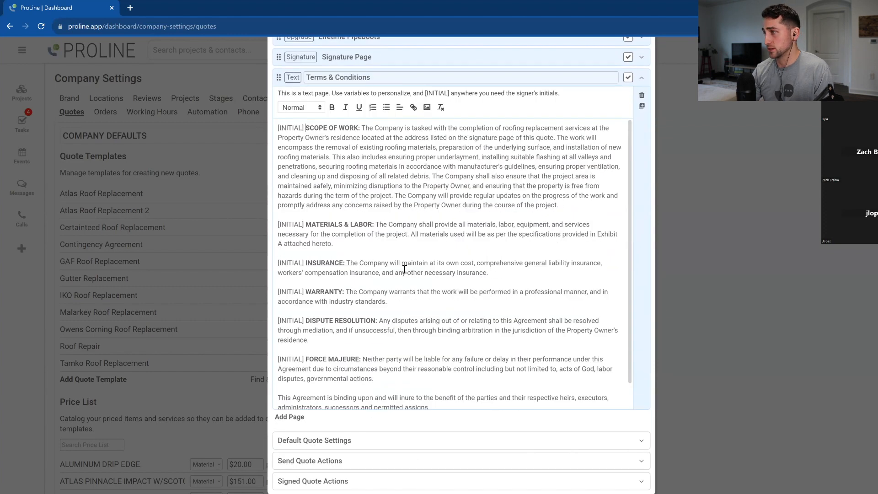
Step: Delete the [INITIAL] line at the end of the terms and collapse the Terms & Conditions page
scroll(339, 398, "down", 1)
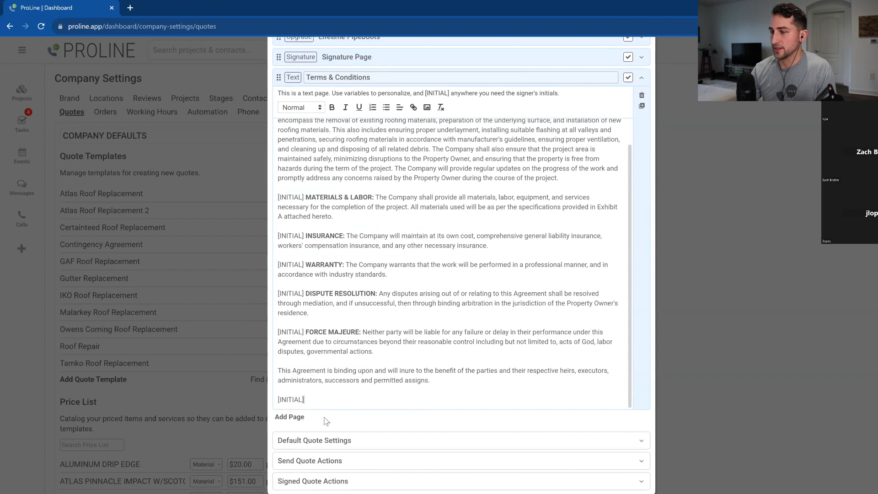
left_click_drag(323, 397, 269, 392)
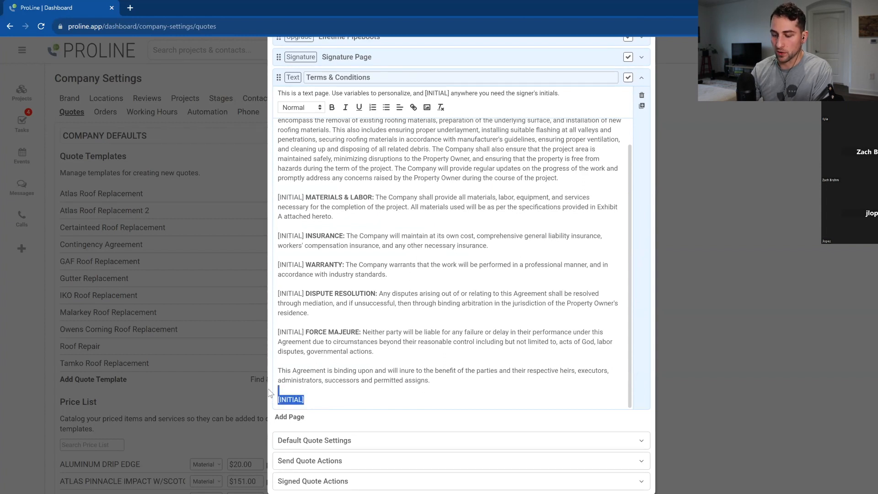
key("BackSpace")
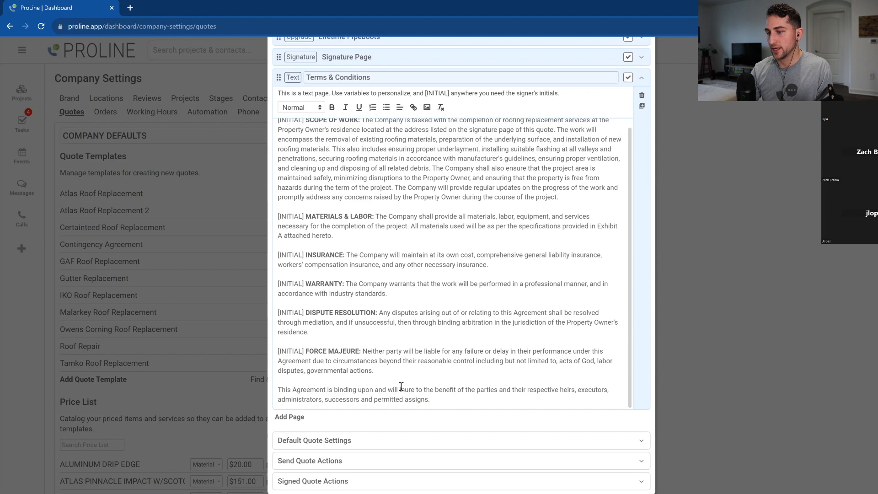
scroll(331, 237, "up", 1)
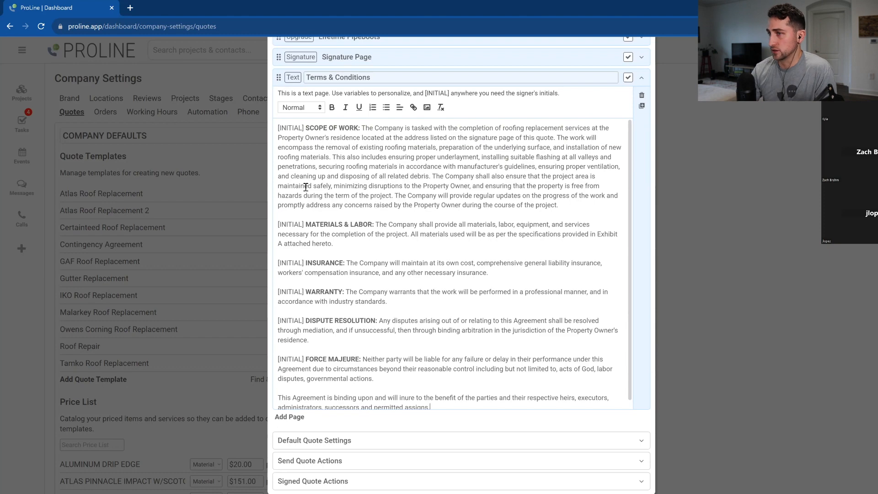
scroll(386, 250, "up", 3)
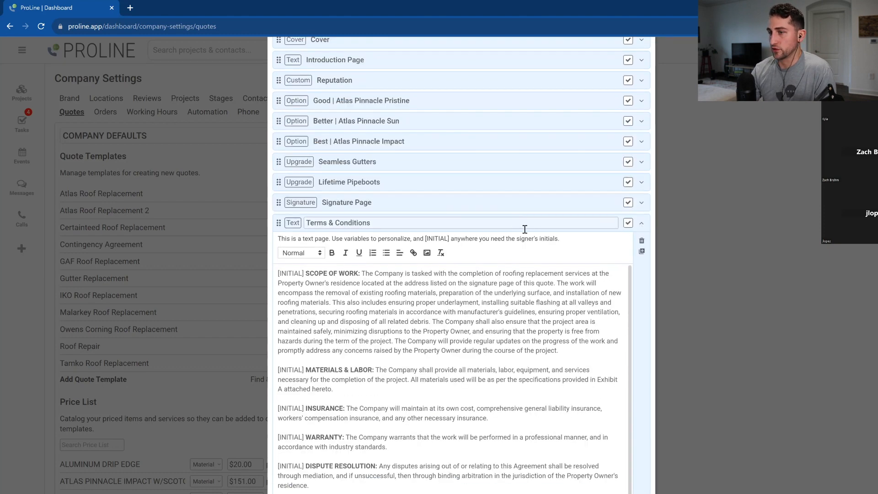
scroll(456, 267, "down", 1)
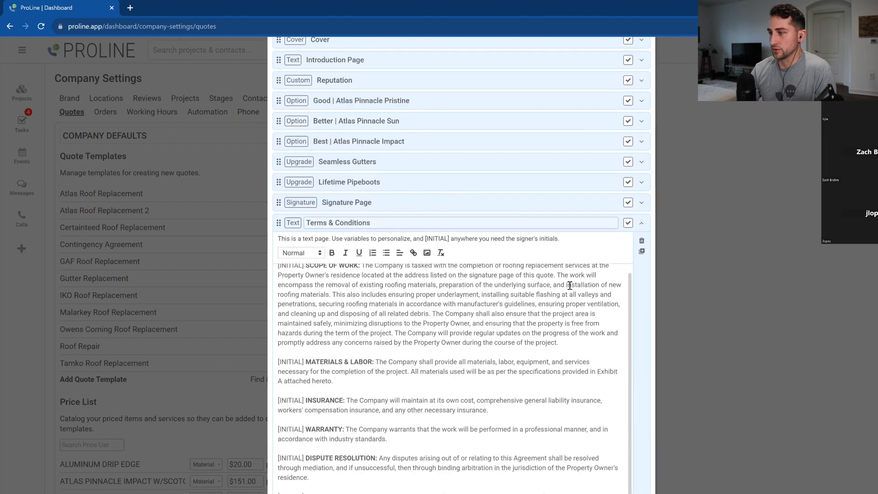
scroll(569, 285, "down", 3)
scroll(476, 246, "up", 1)
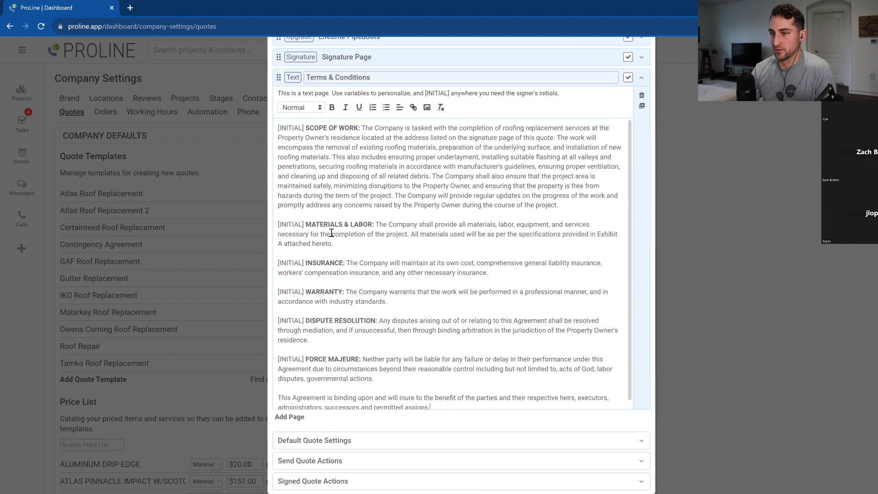
scroll(331, 233, "up", 3)
left_click(644, 225)
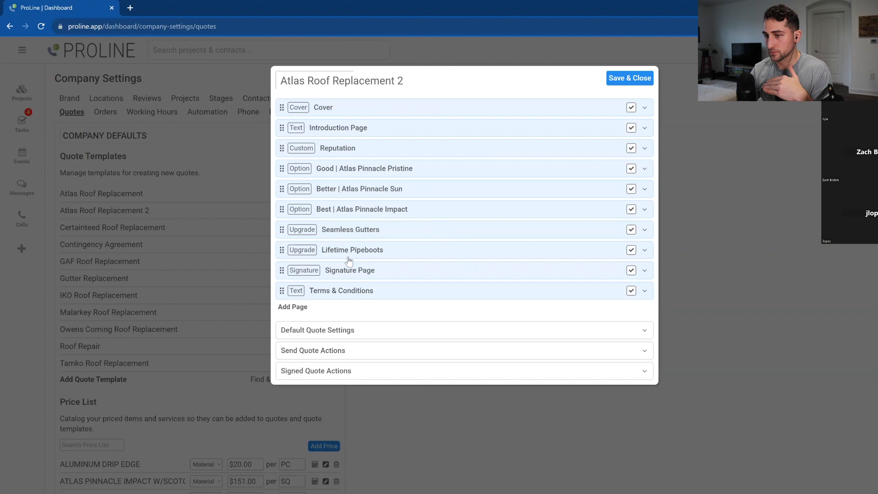
Step: In the template's default quote settings, set the Quote Name to "Roof Replacement"
left_click(374, 329)
scroll(388, 317, "down", 5)
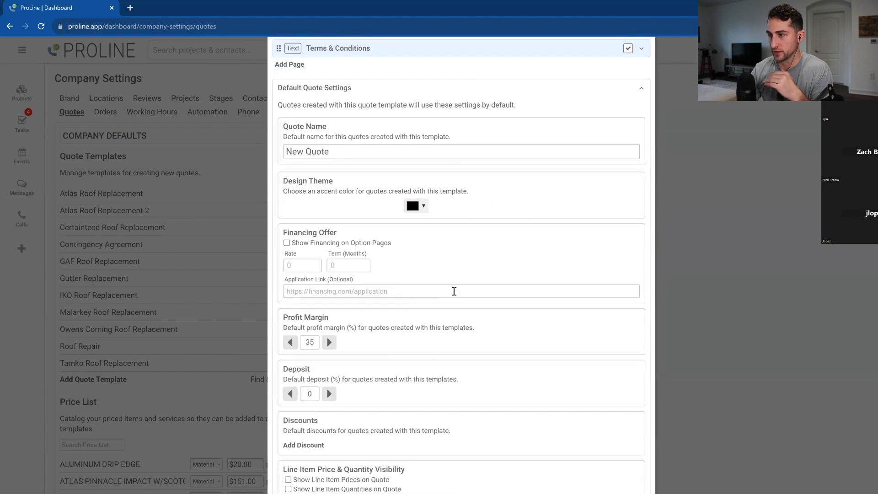
left_click_drag(335, 152, 280, 154)
scroll(301, 142, "up", 5)
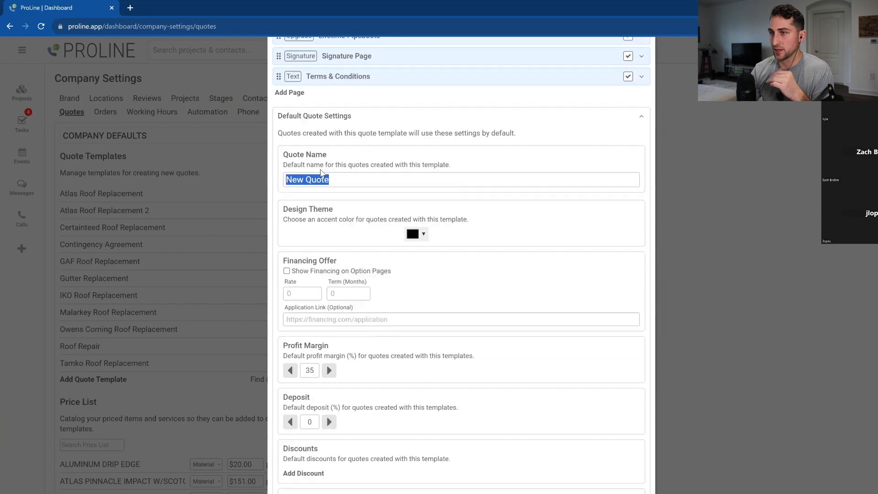
left_click_drag(411, 80, 266, 86)
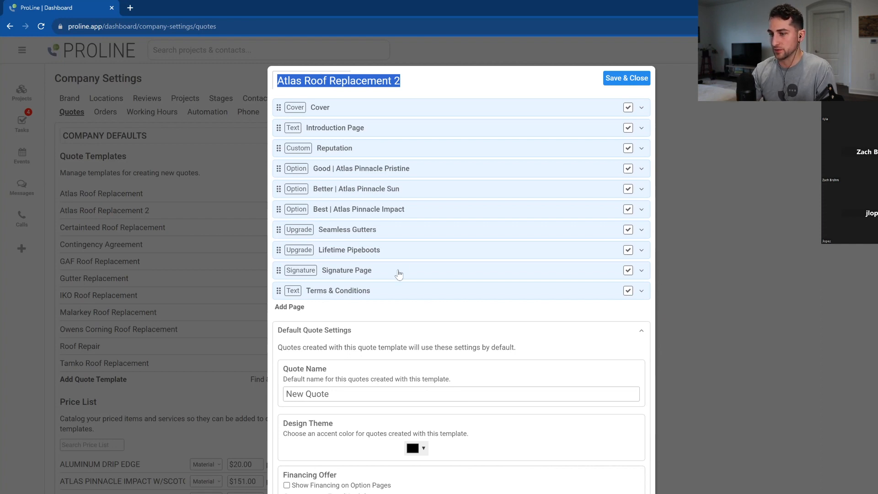
scroll(401, 270, "down", 4)
left_click_drag(339, 200, 261, 202)
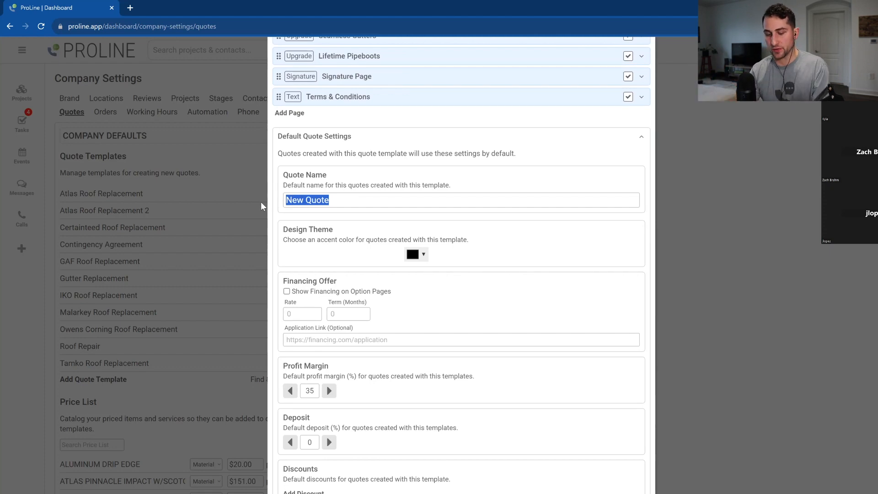
type("Roof Replacement")
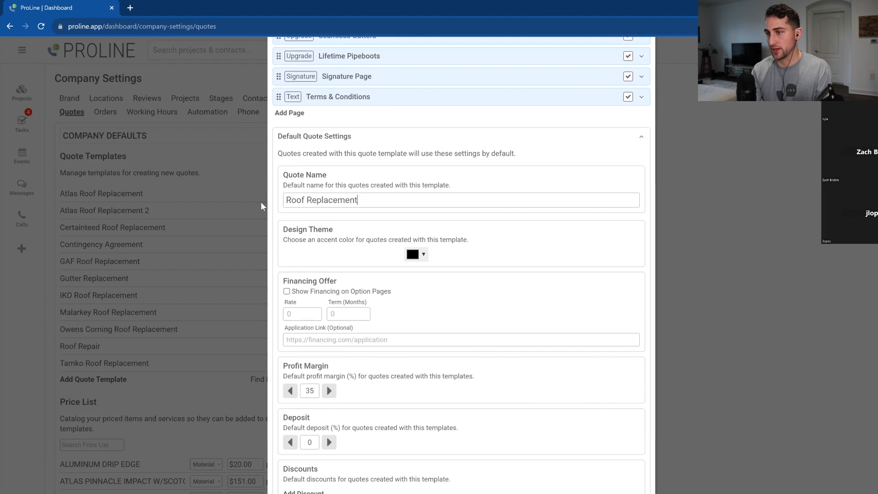
left_click_drag(362, 200, 278, 202)
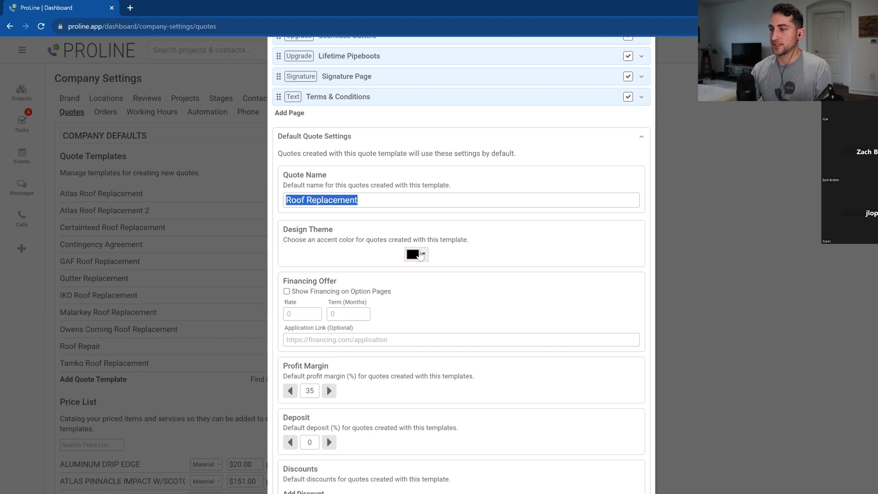
Step: Set the design theme's accent color to the preset blue
left_click(416, 254)
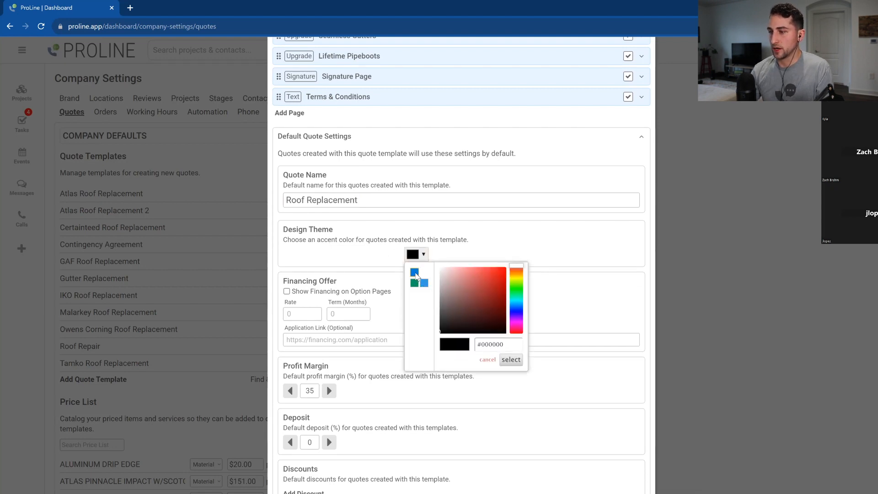
left_click(414, 274)
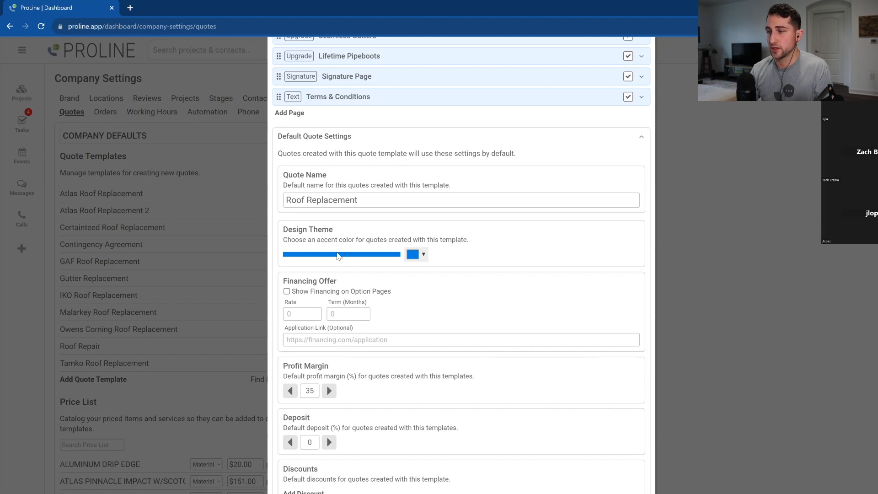
scroll(484, 252, "down", 3)
scroll(490, 263, "up", 2)
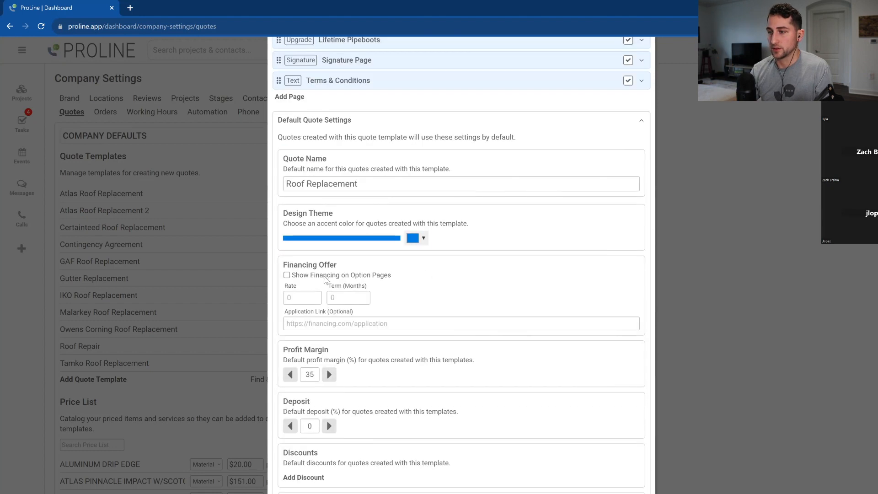
left_click(412, 238)
left_click(462, 219)
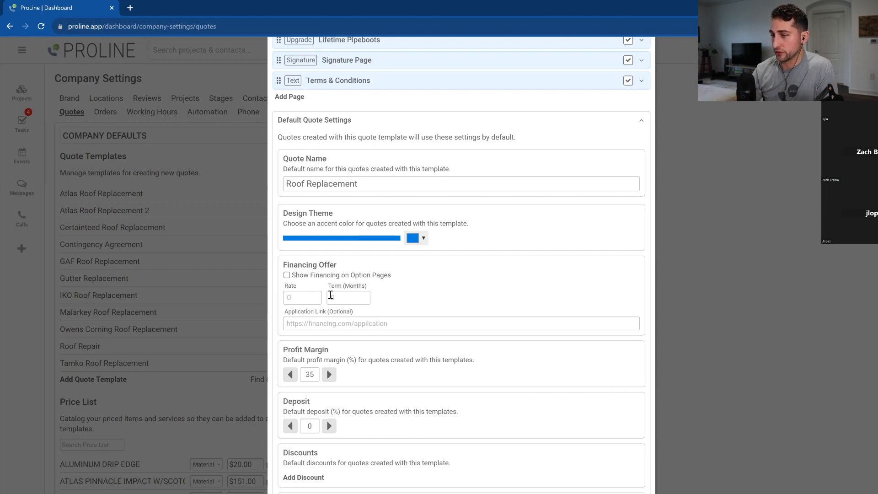
Step: Enable showing financing on option pages in the Financing Offer settings
left_click(286, 274)
left_click(313, 297)
left_click(340, 298)
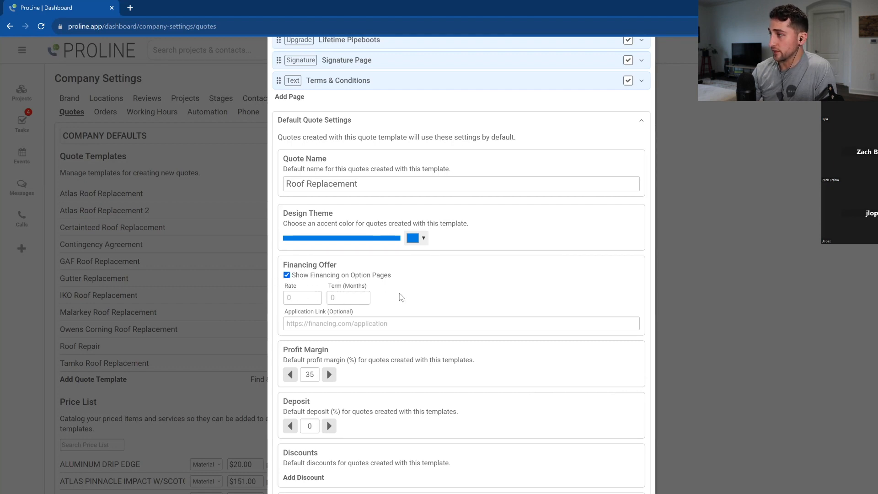
left_click(308, 298)
left_click(365, 297)
left_click(311, 296)
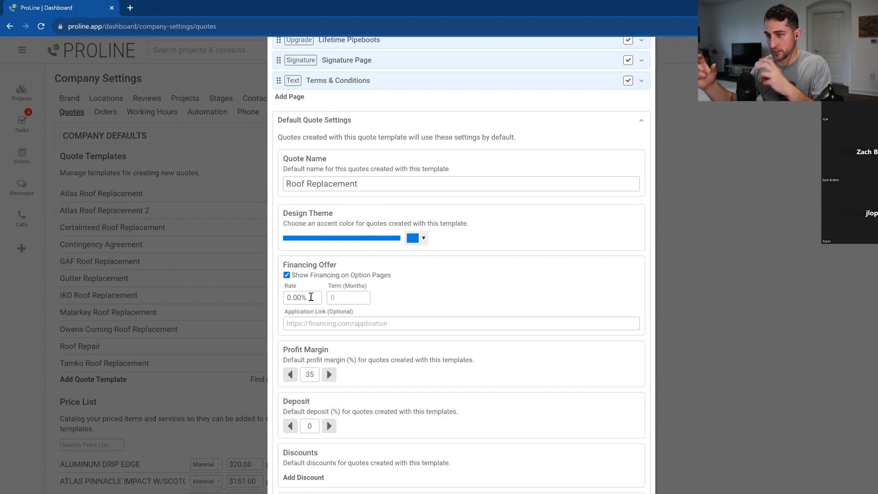
left_click(352, 297)
left_click(292, 297)
left_click(344, 298)
left_click(306, 297)
left_click(365, 296)
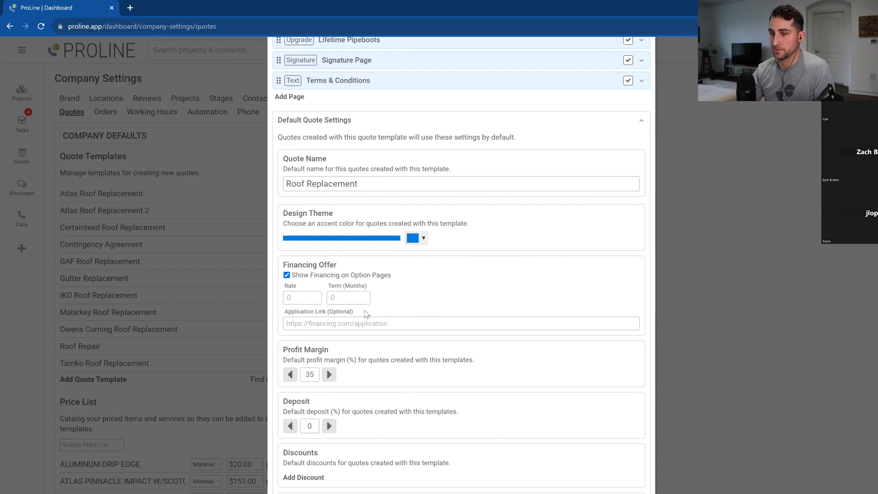
left_click(294, 295)
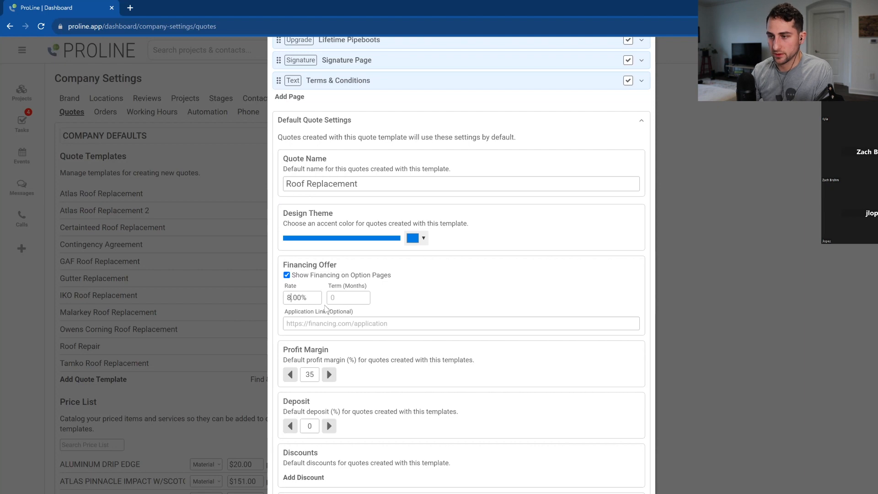
left_click_drag(358, 297, 313, 297)
type("48")
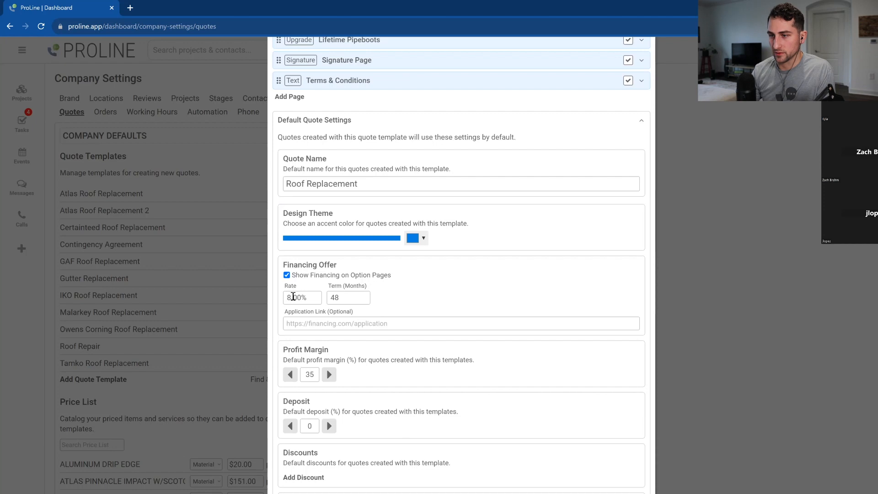
left_click_drag(293, 296, 286, 295)
type("4")
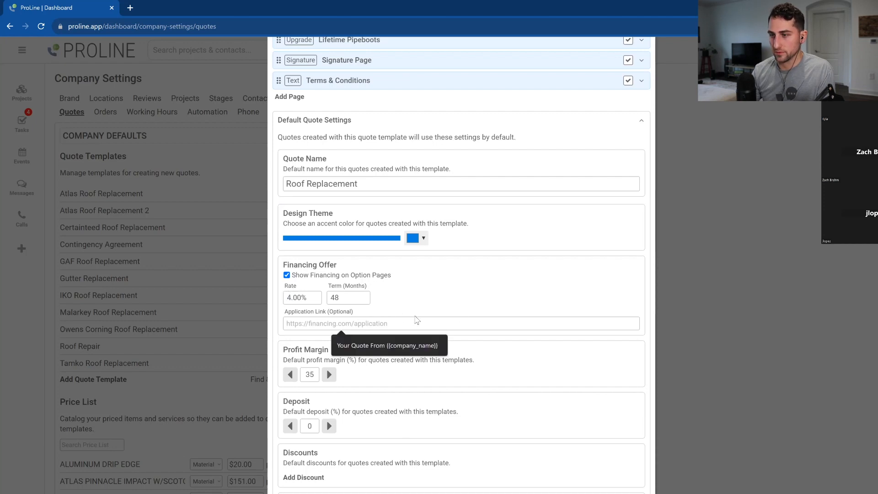
left_click(393, 324)
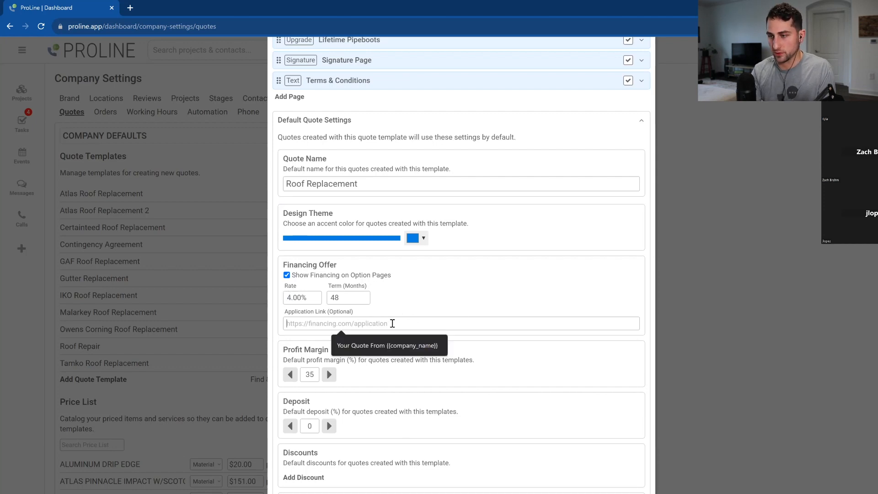
type("https://google.com")
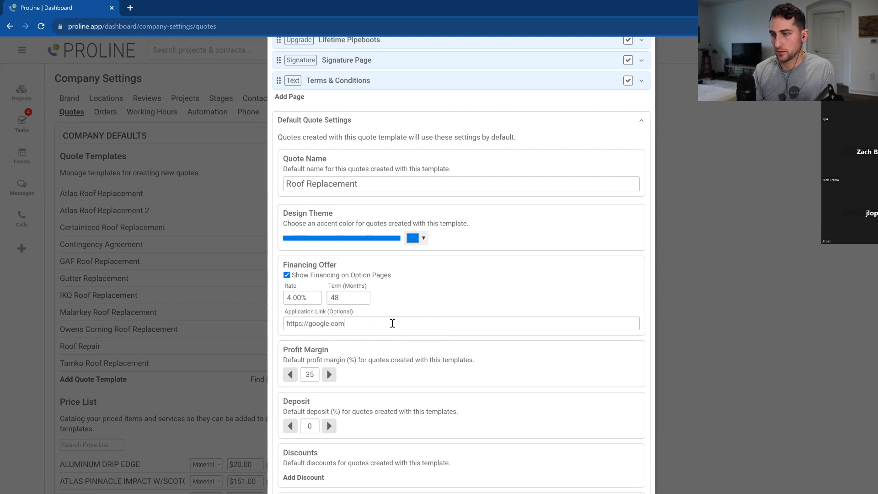
Step: Set the template's default deposit to 15%
scroll(430, 323, "down", 2)
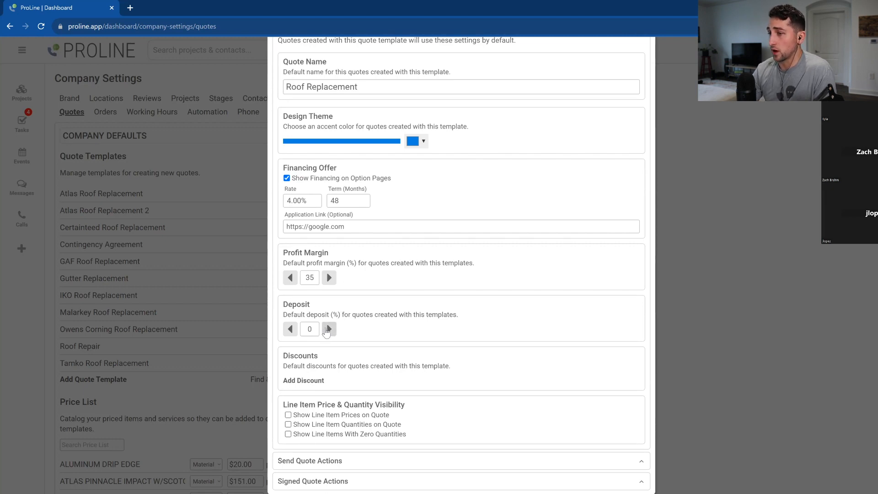
double_click(308, 328)
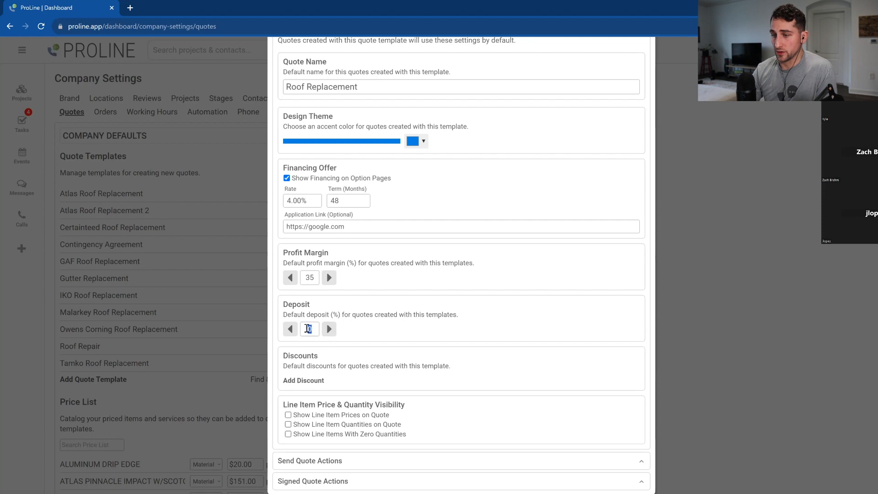
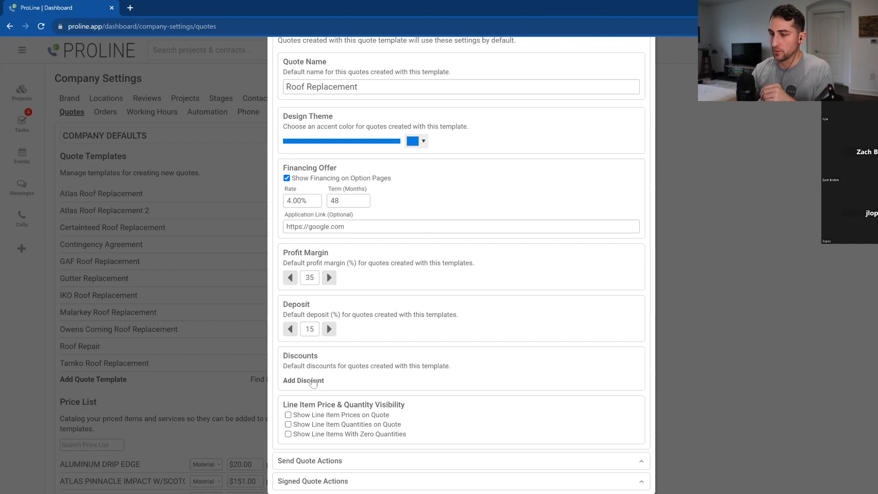
Step: Add a default percentage discount of 3.20% named "Cash Discount" to the template
left_click(313, 381)
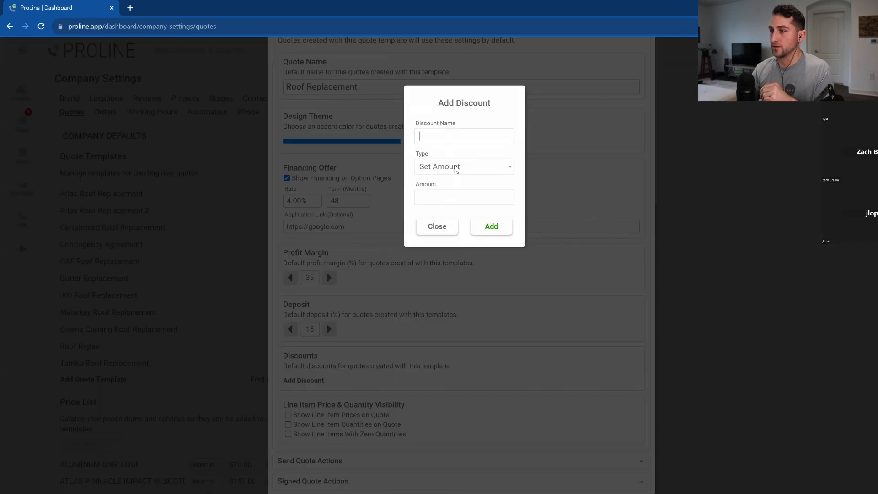
left_click(457, 167)
left_click(454, 188)
left_click(448, 139)
type("Cash")
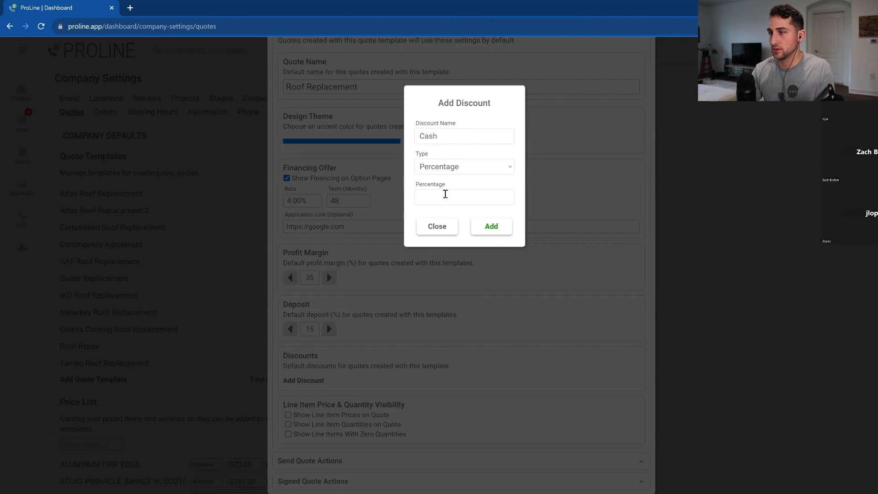
left_click(445, 193)
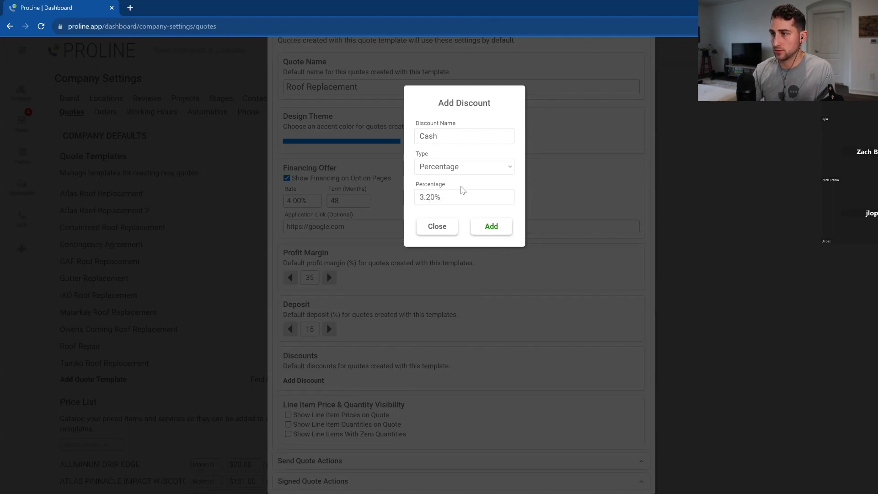
left_click(469, 134)
type("SDis")
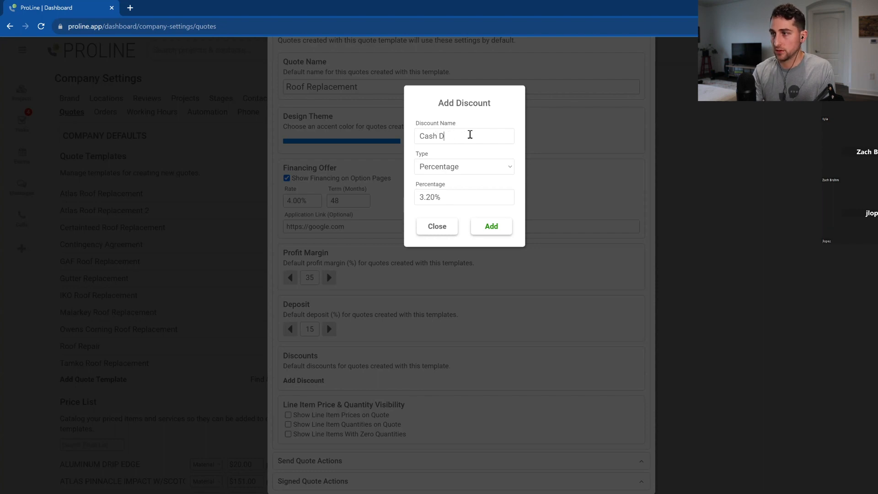
left_click(497, 228)
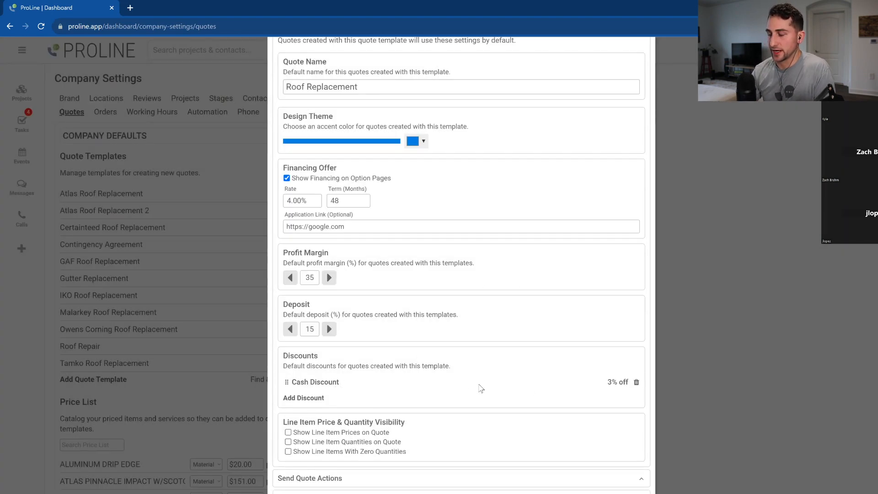
left_click(316, 398)
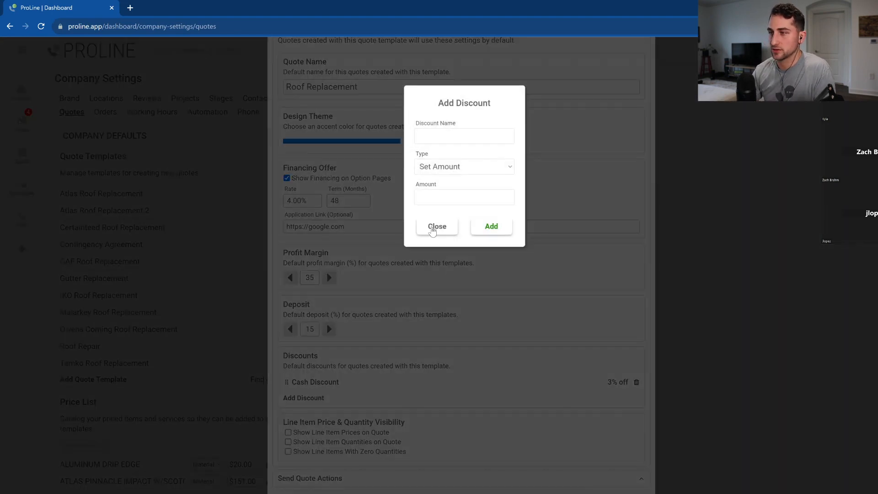
left_click(560, 323)
scroll(452, 382, "down", 1)
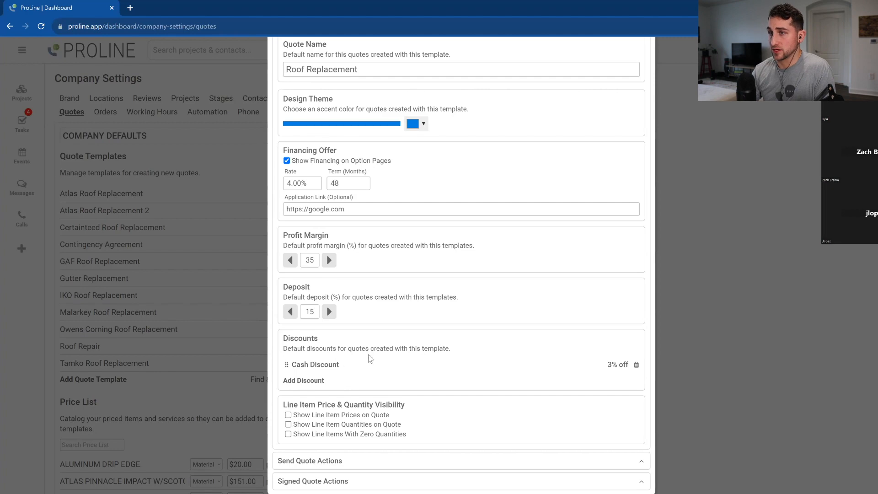
scroll(370, 358, "up", 6)
scroll(417, 320, "down", 6)
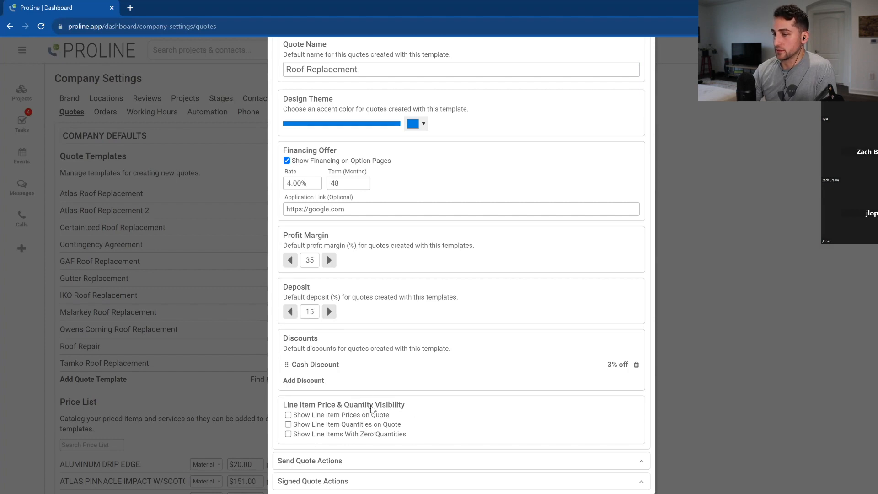
Step: Review the template's Send Quote Actions, covering the quote stage, text message and email settings
left_click(351, 460)
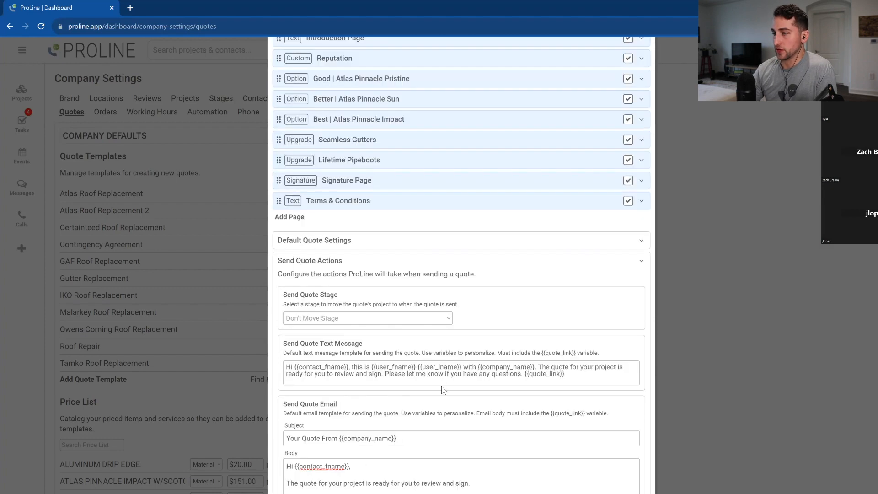
scroll(443, 385, "down", 2)
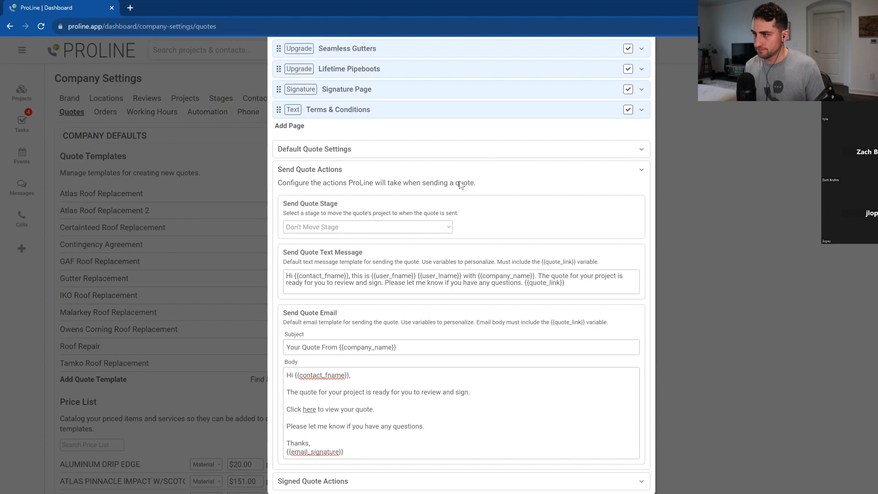
scroll(457, 184, "up", 1)
left_click(405, 144)
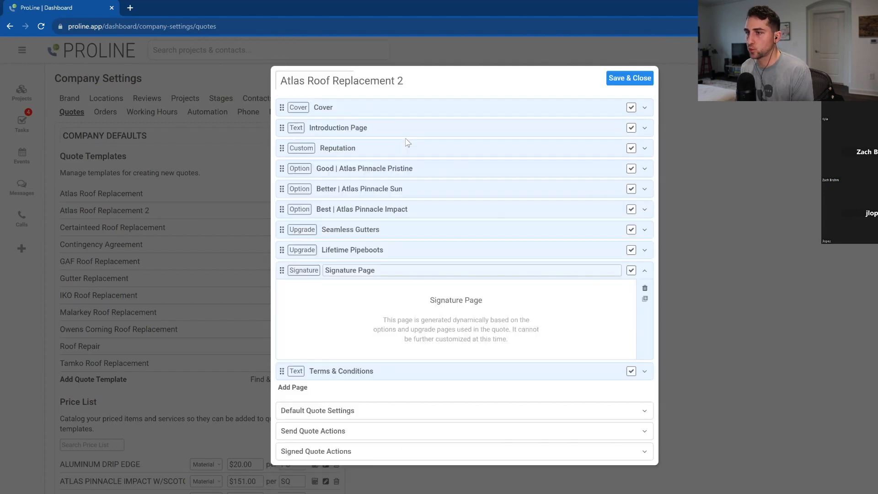
left_click(409, 370)
scroll(400, 364, "down", 5)
left_click(358, 459)
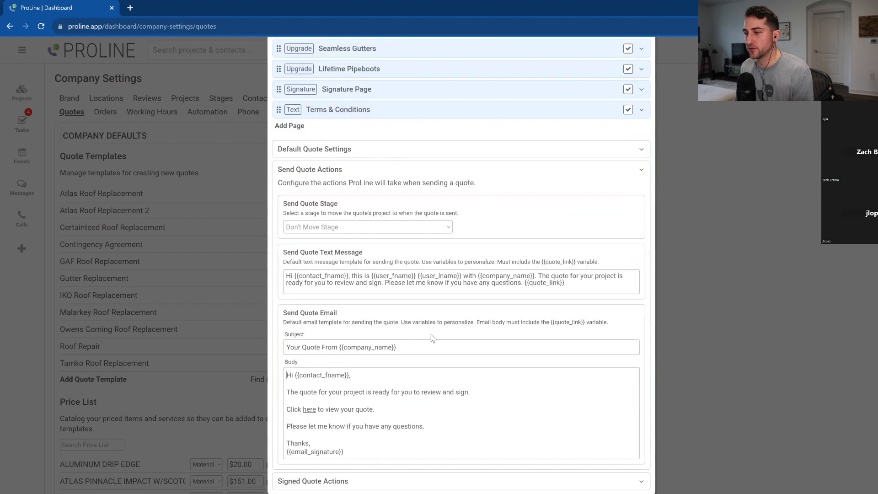
Step: Return to the default quote settings and add another percentage discount named "Cash" at 3.00%
left_click(389, 150)
scroll(473, 274, "down", 3)
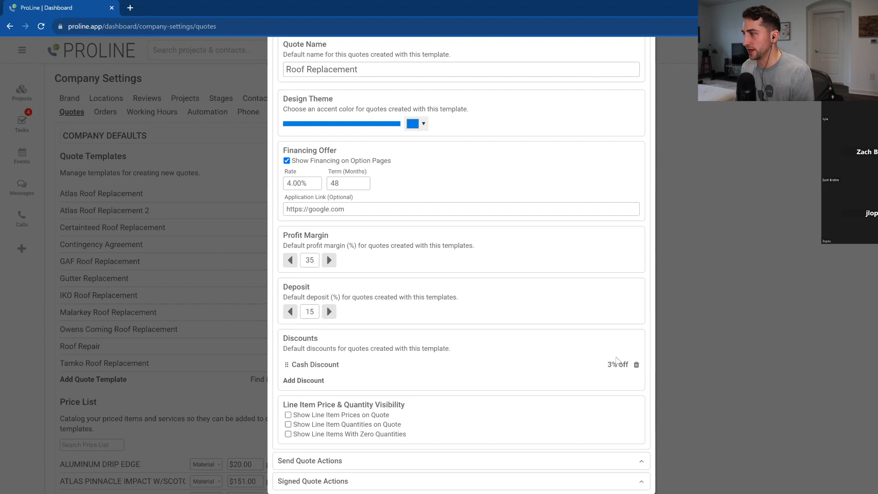
left_click(304, 380)
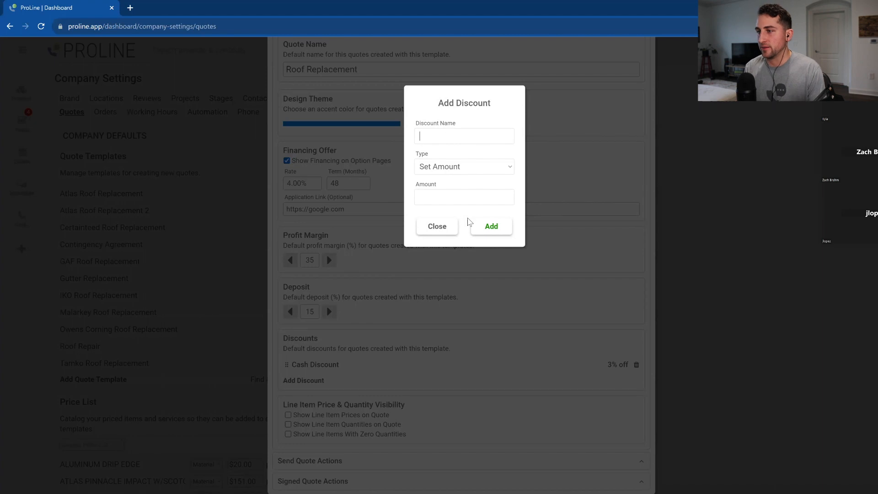
left_click(465, 170)
left_click(471, 189)
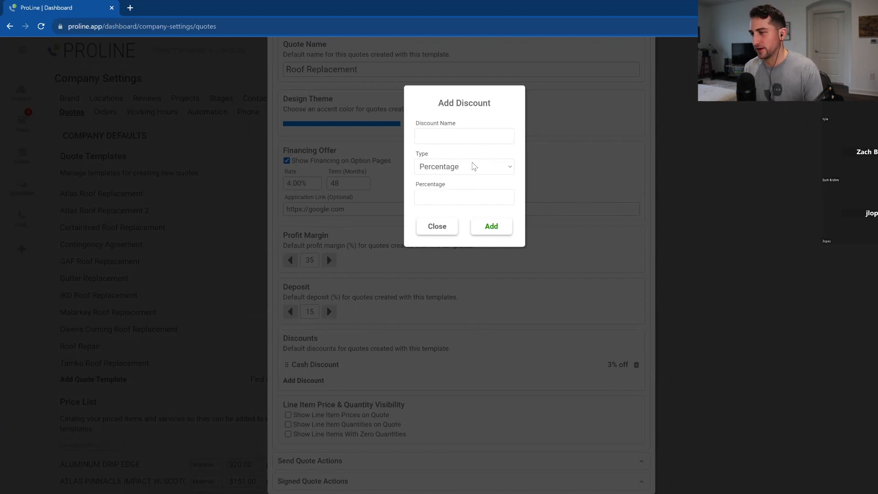
left_click(455, 200)
left_click(445, 137)
type("Cash")
left_click(451, 195)
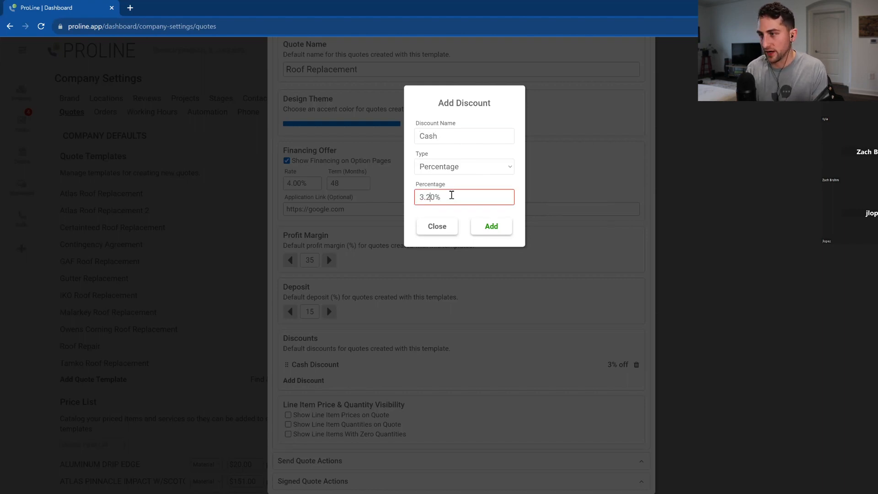
left_click(452, 186)
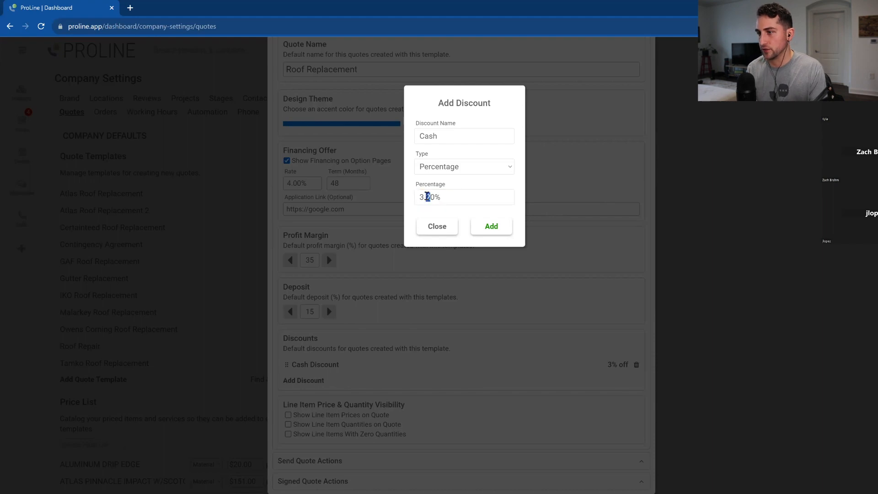
type("0")
left_click(487, 226)
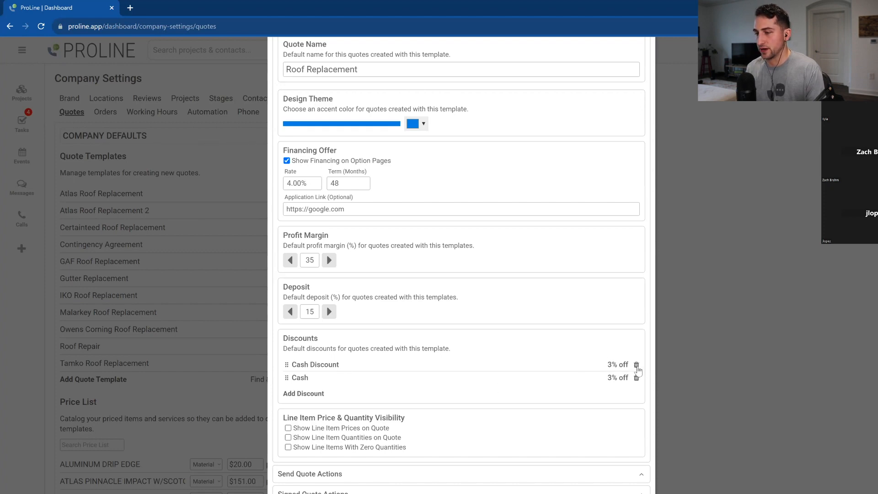
Step: Remove the extra "Cash" discount from the template's default discounts, keeping "Cash Discount"
left_click(636, 366)
left_click(444, 160)
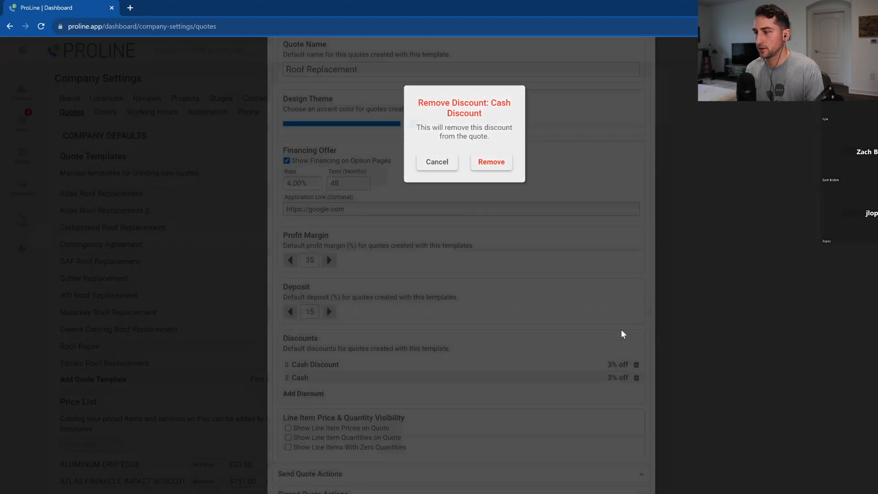
left_click(636, 378)
left_click(492, 156)
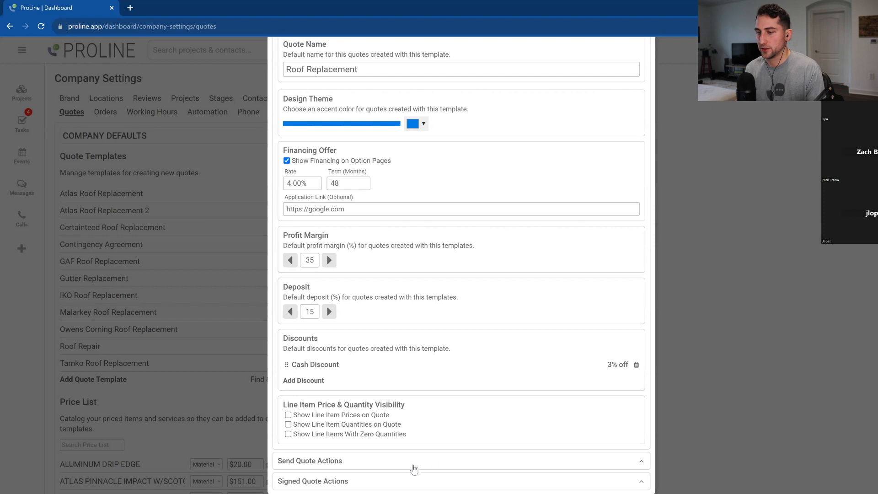
Step: Open Send Quote Actions and examine the default quote text message, highlighting its {{quote_link}} variable and the whole message
left_click(412, 461)
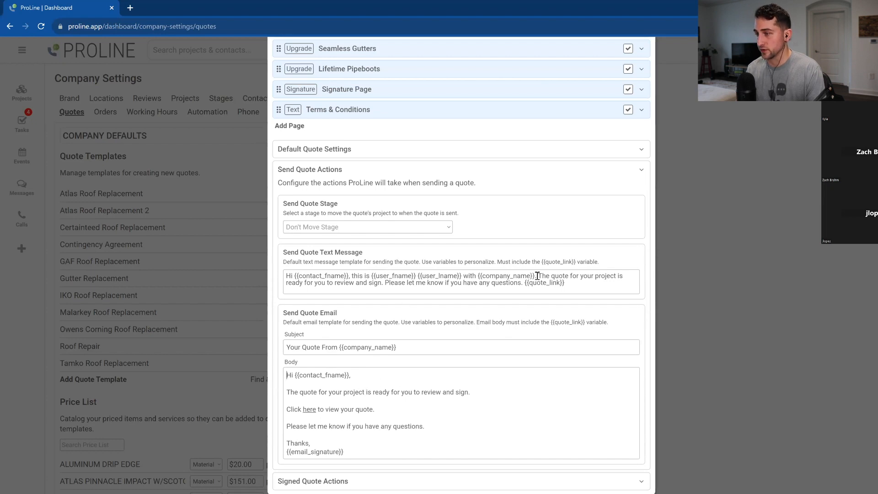
left_click_drag(566, 283, 525, 285)
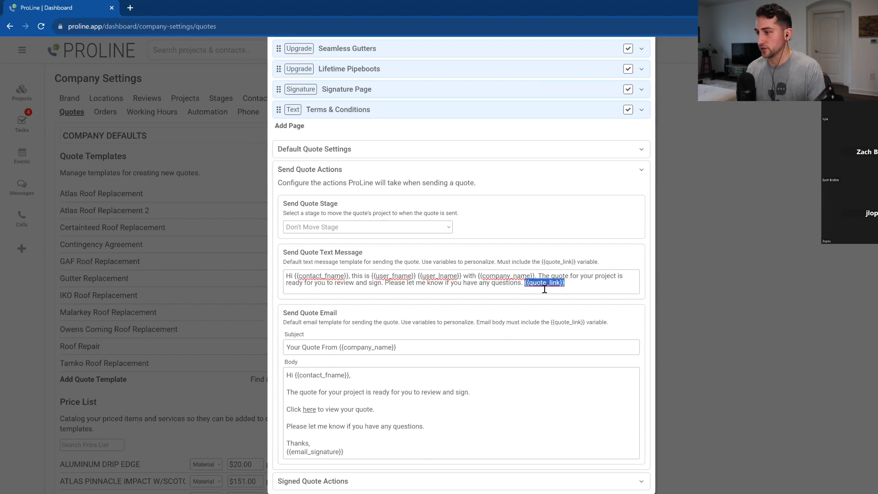
left_click(572, 283)
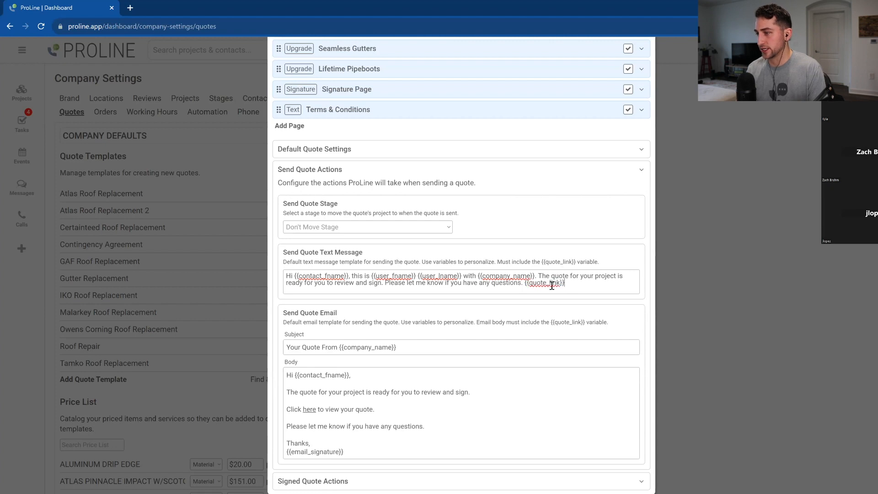
left_click_drag(565, 282, 527, 284)
left_click(526, 284)
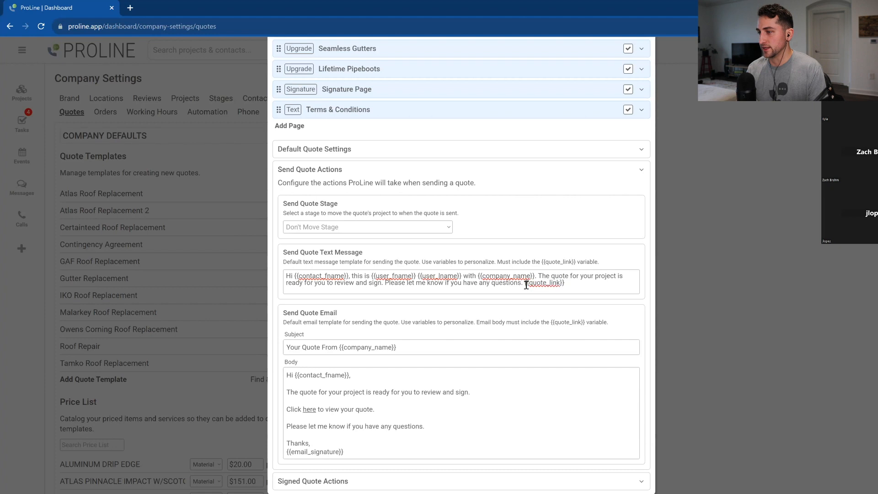
left_click_drag(571, 289, 282, 265)
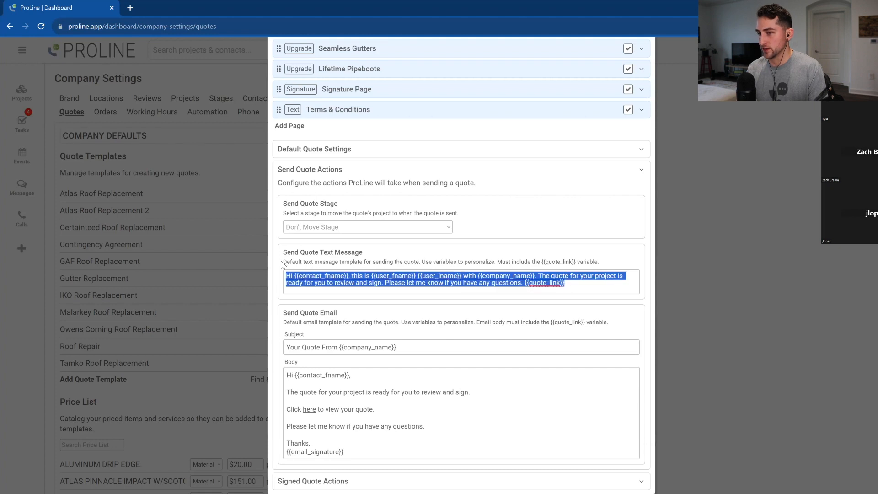
Step: Check which stages are available for Send Quote Stage without choosing one, and collapse Send Quote Actions
left_click(347, 226)
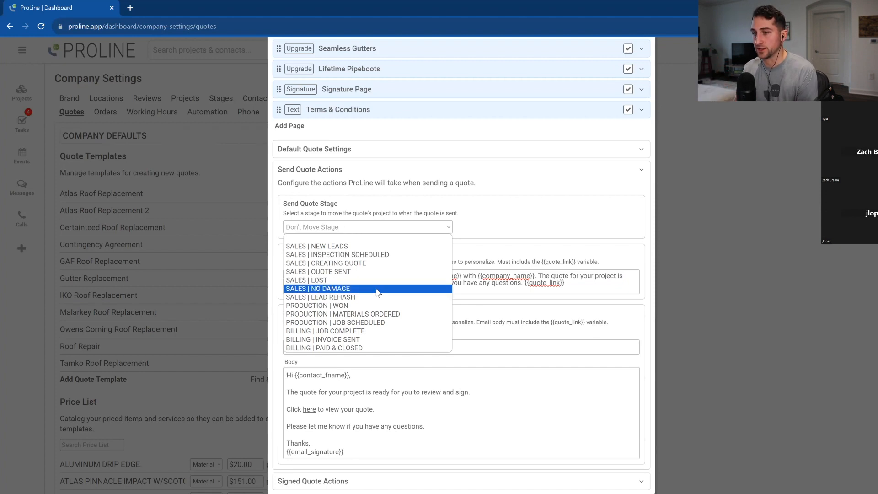
left_click(403, 218)
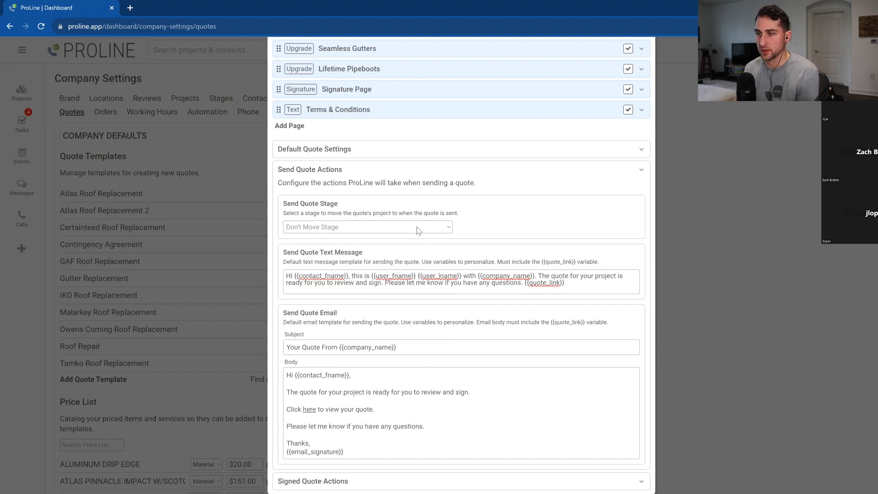
left_click(371, 172)
Step: Review the template's Signed Quote Actions, covering its stage, text message and email, and save and close the template
left_click(355, 376)
scroll(386, 342, "down", 3)
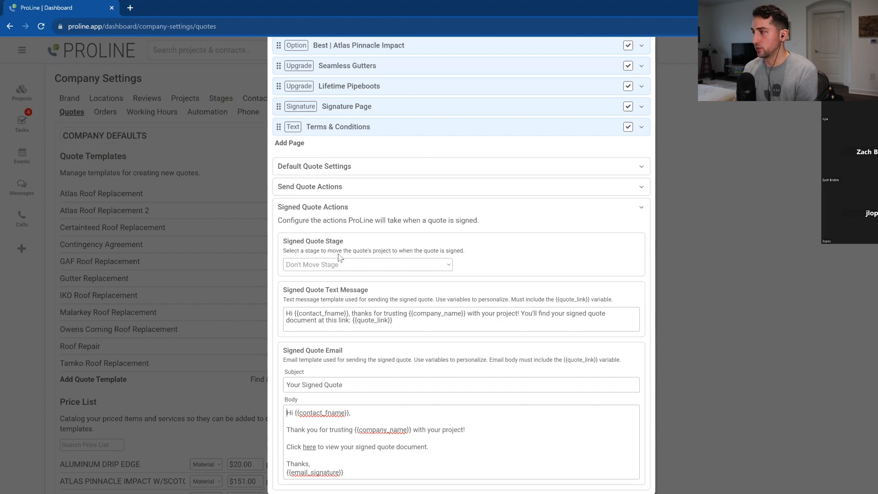
left_click(347, 208)
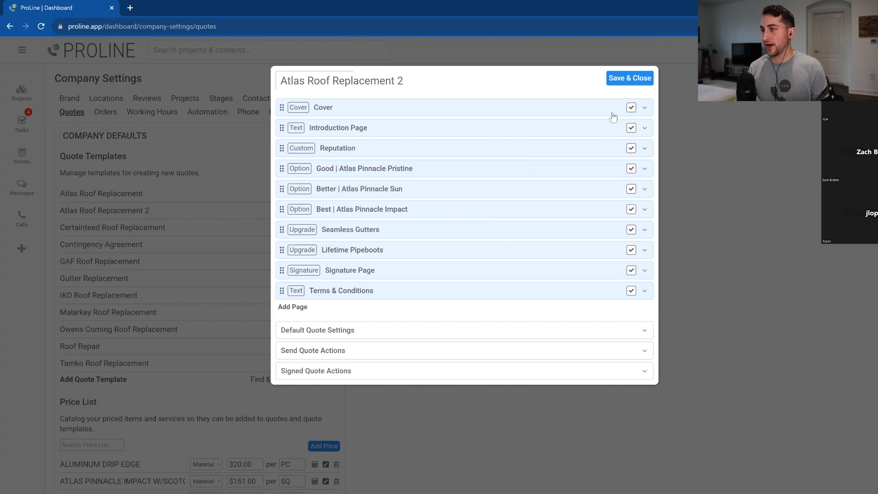
left_click(648, 84)
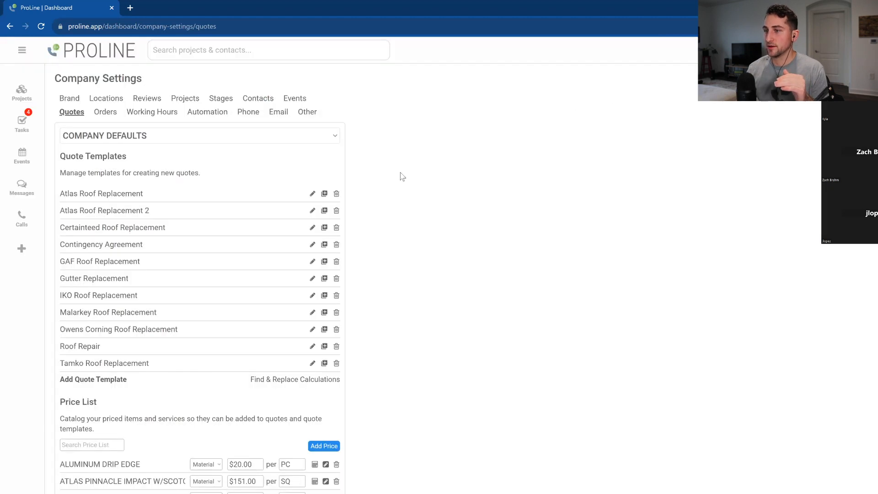
Step: Go to the project board and open the details and quotes of the second project in the Creating Quote stage
left_click(20, 93)
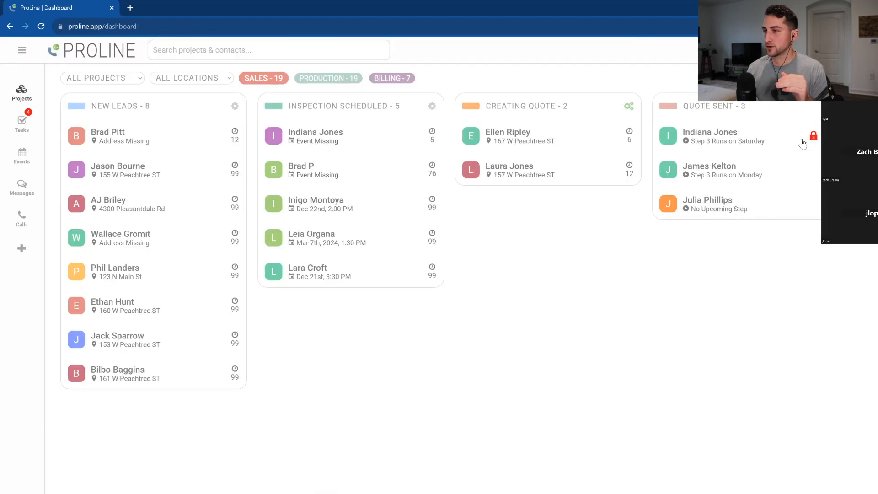
left_click(512, 170)
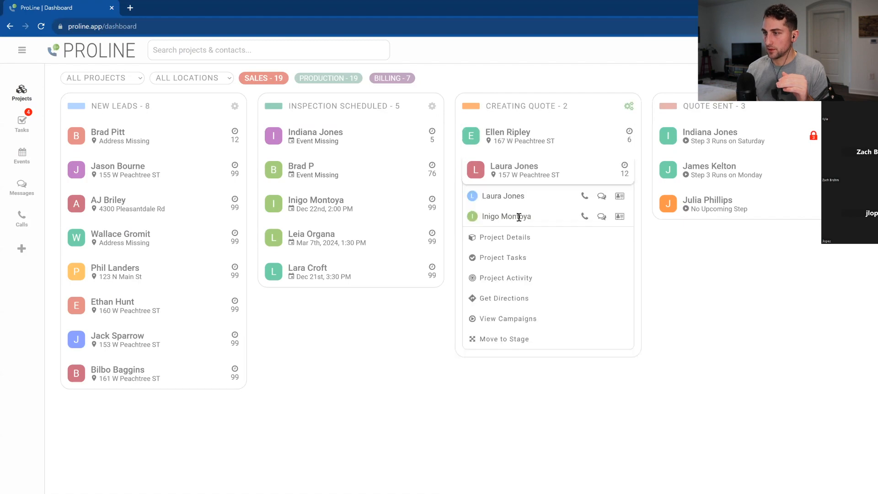
left_click(504, 236)
left_click(816, 87)
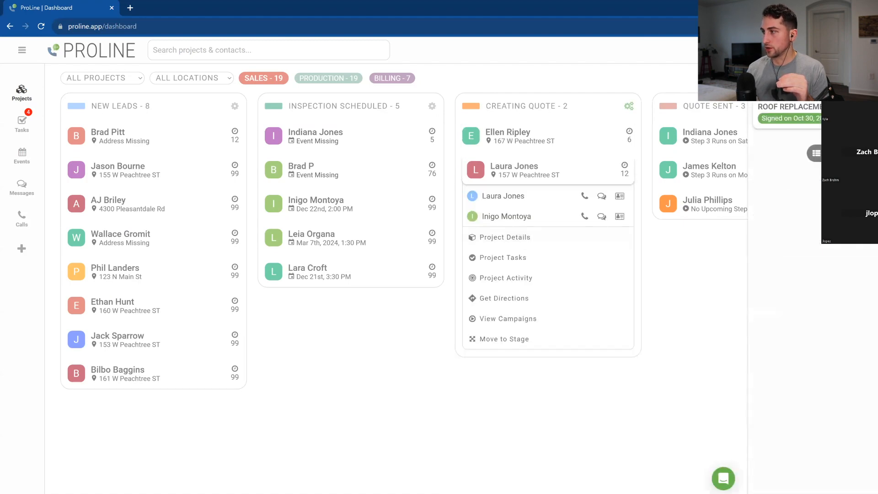
left_click(832, 153)
left_click(489, 146)
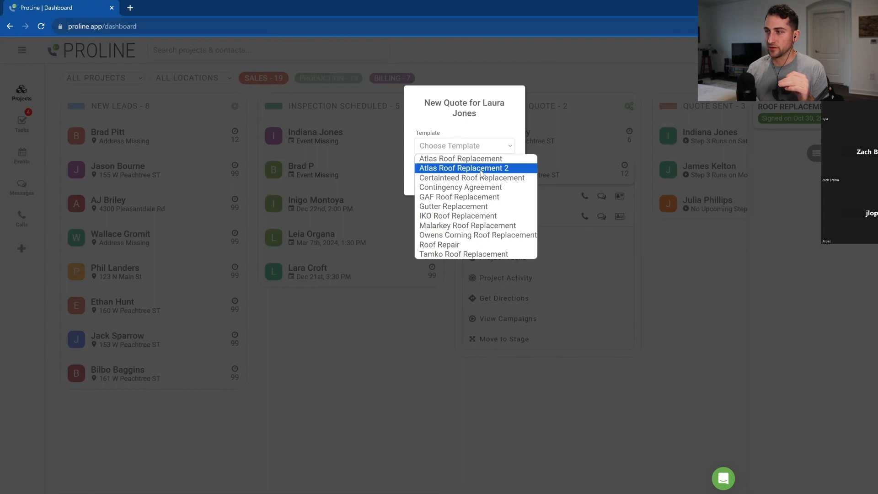
left_click(437, 119)
left_click(441, 180)
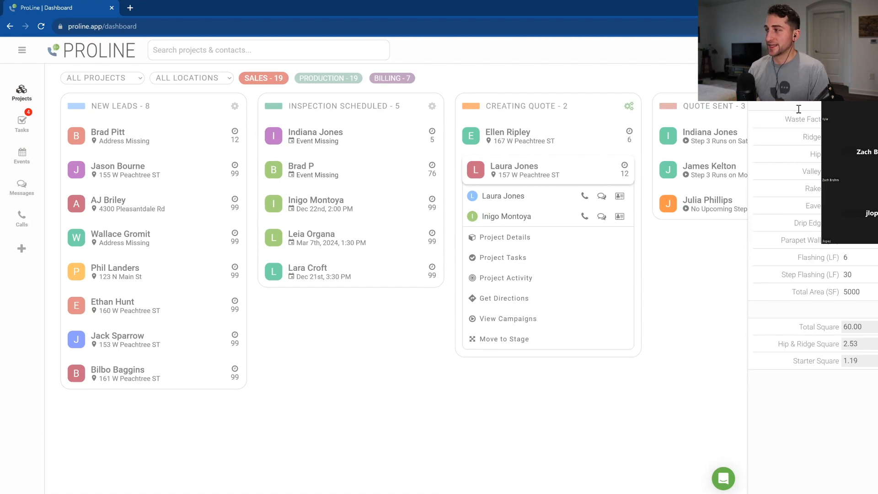
Step: Create a new quote for the project from the Atlas Roof Replacement 2 template
left_click(817, 153)
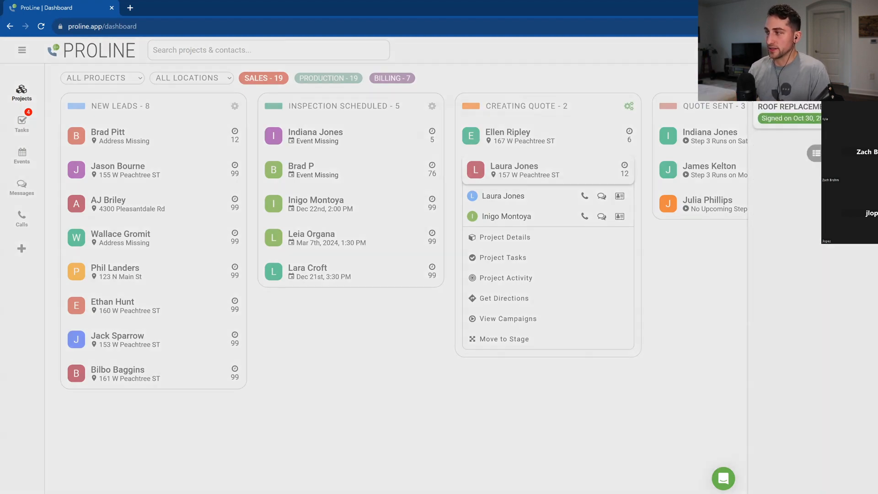
left_click(464, 145)
left_click(480, 168)
left_click(491, 175)
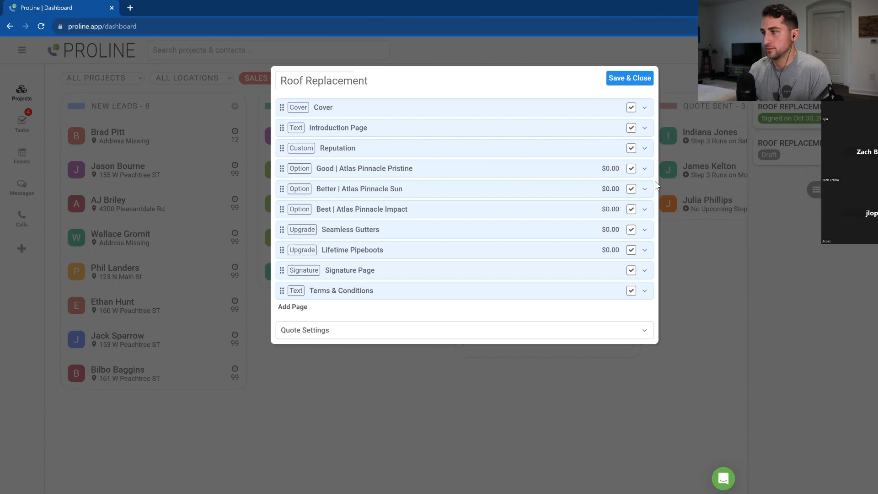
Step: Check the price and calculation settings of ATLAS PINNACLE PRISTINE W/SCOTCHGARD in the Good option, and save and close the quote
left_click(644, 168)
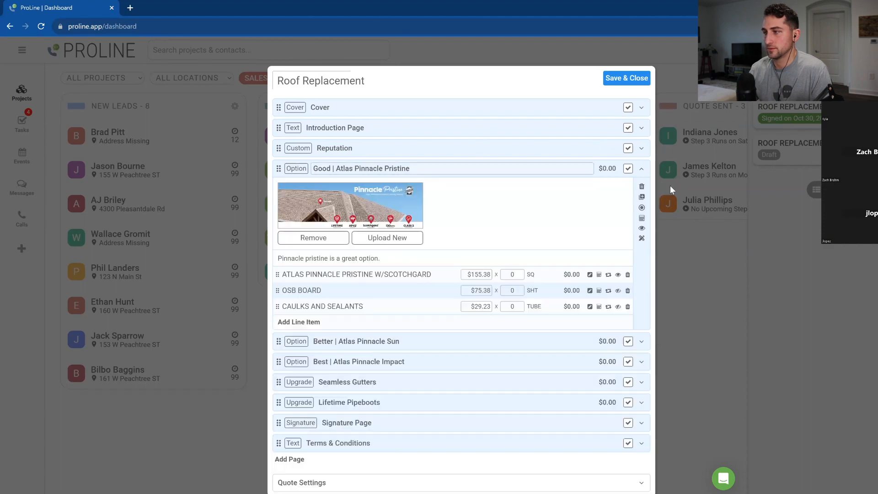
left_click(590, 274)
left_click(464, 173)
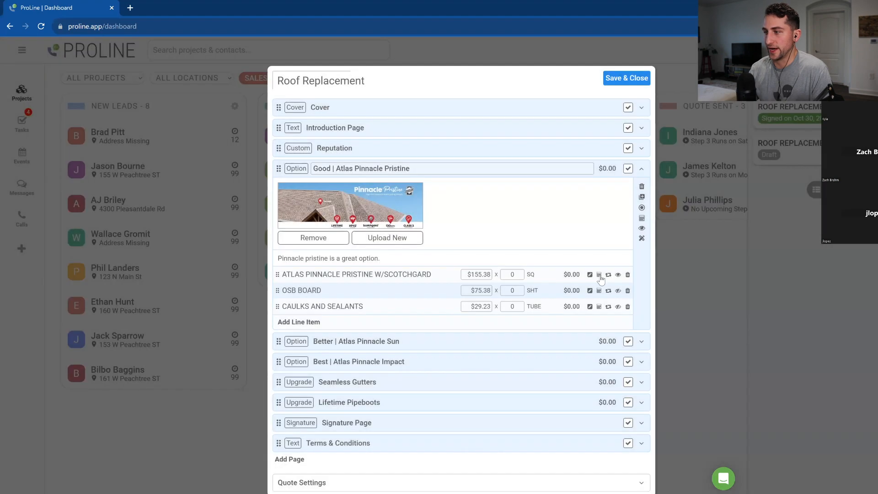
left_click(599, 274)
left_click(452, 198)
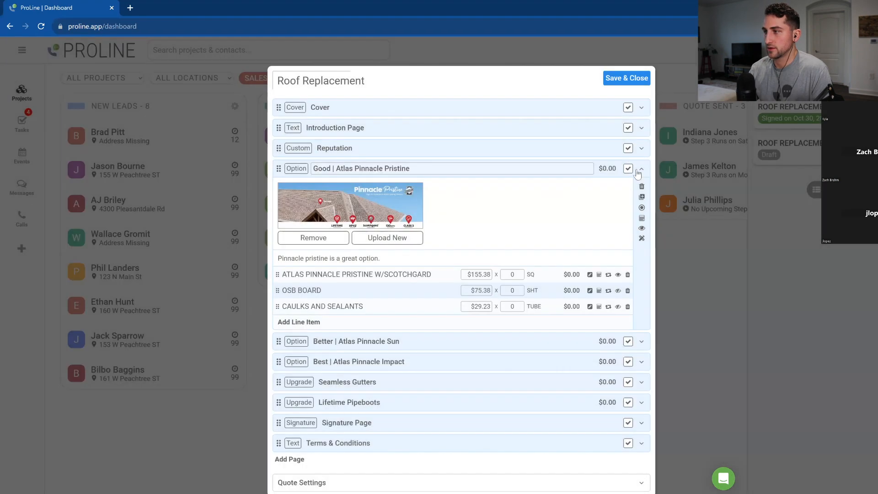
left_click(641, 169)
left_click(641, 80)
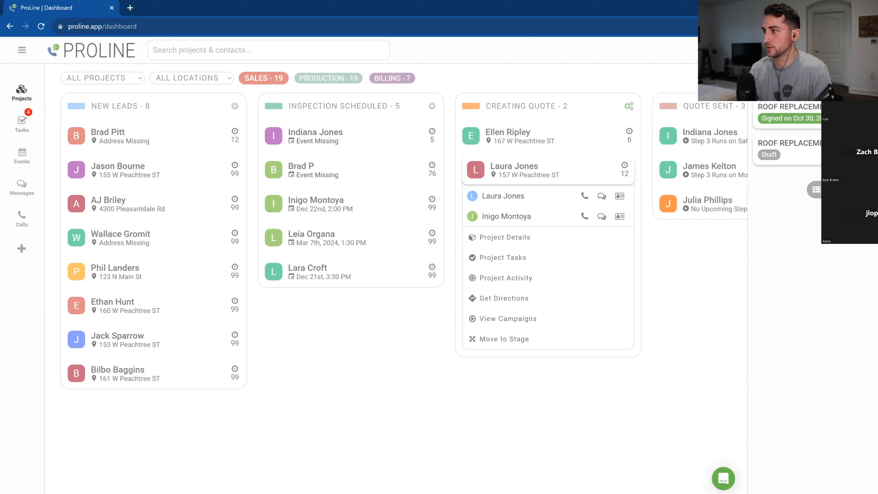
Step: Reopen the draft Roof Replacement quote to check its option prices, and save and close it
left_click(833, 150)
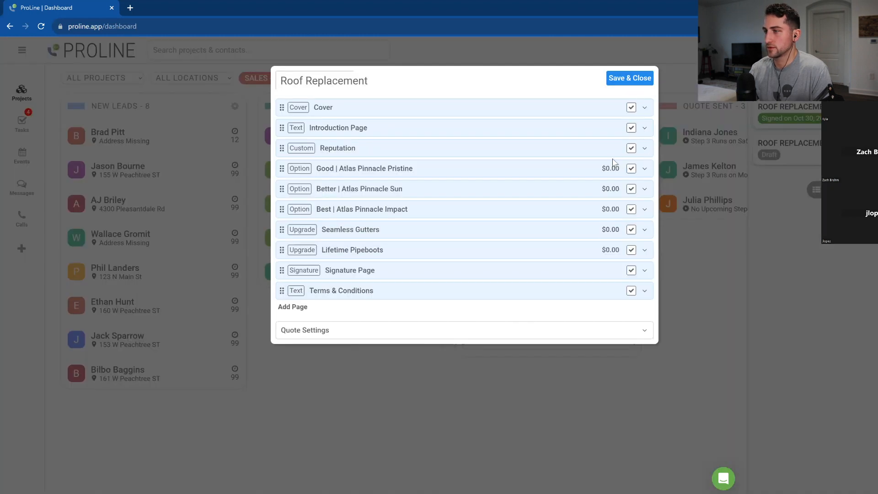
left_click(595, 168)
left_click(624, 82)
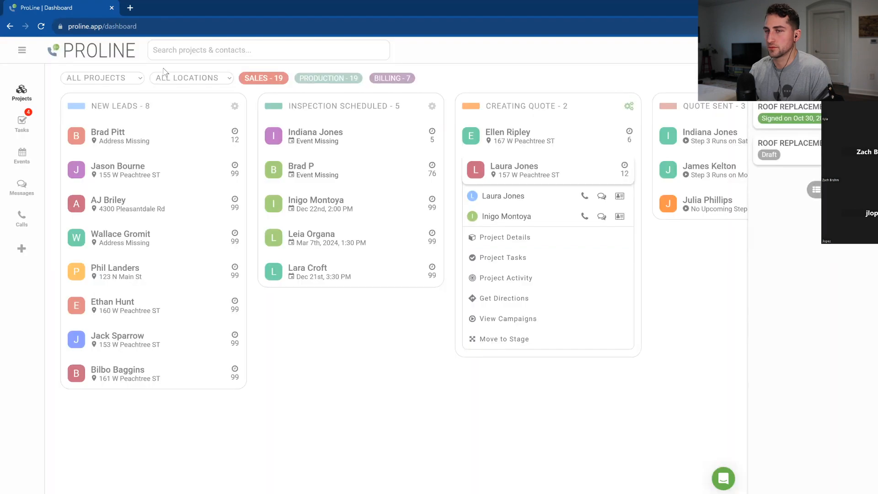
Step: Return to the company's quote settings and open the Atlas Roof Replacement 2 template for editing
left_click(21, 50)
left_click(49, 350)
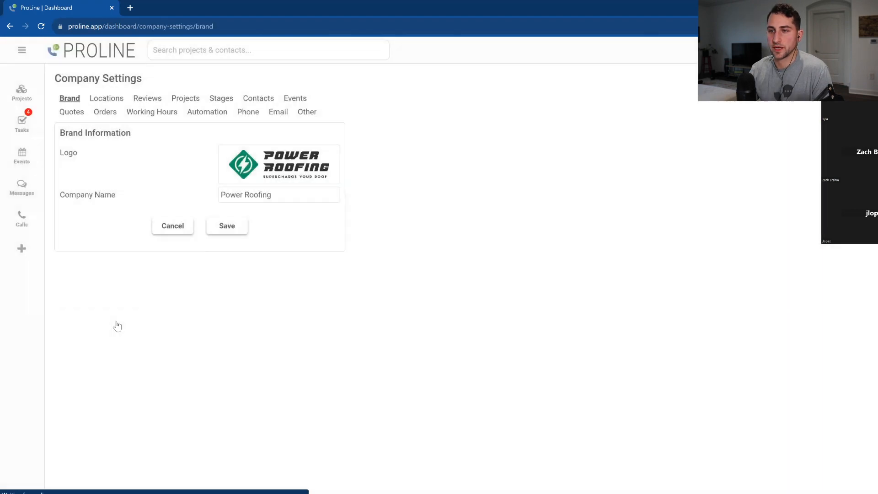
left_click(71, 112)
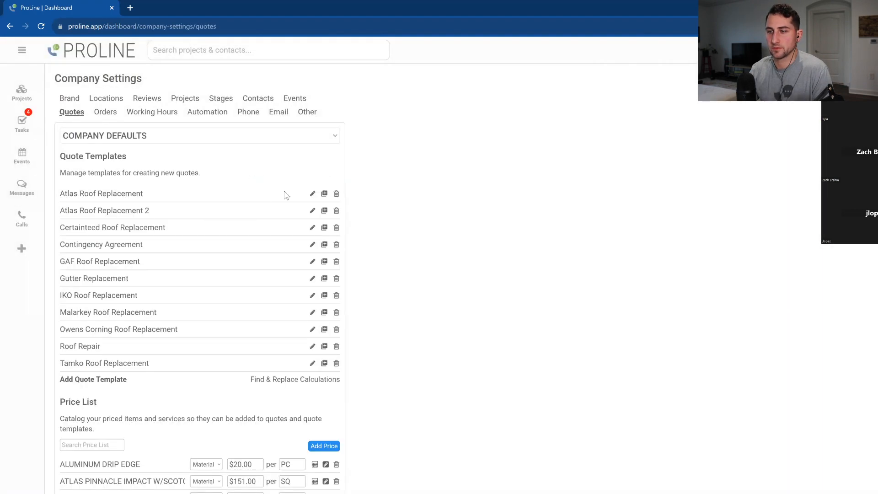
left_click(312, 210)
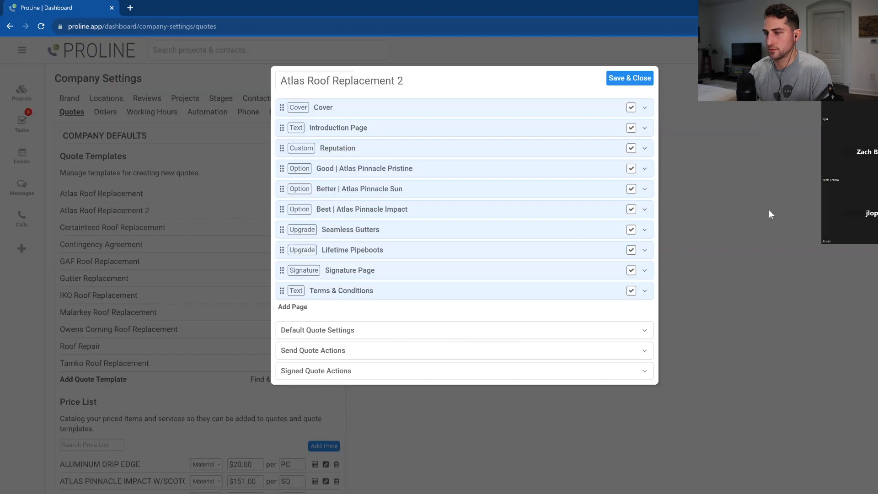
Step: Check the calculation of ATLAS PINNACLE IMPACT W/SCOTCHGARD in the Best option, and save and close the template
left_click(644, 291)
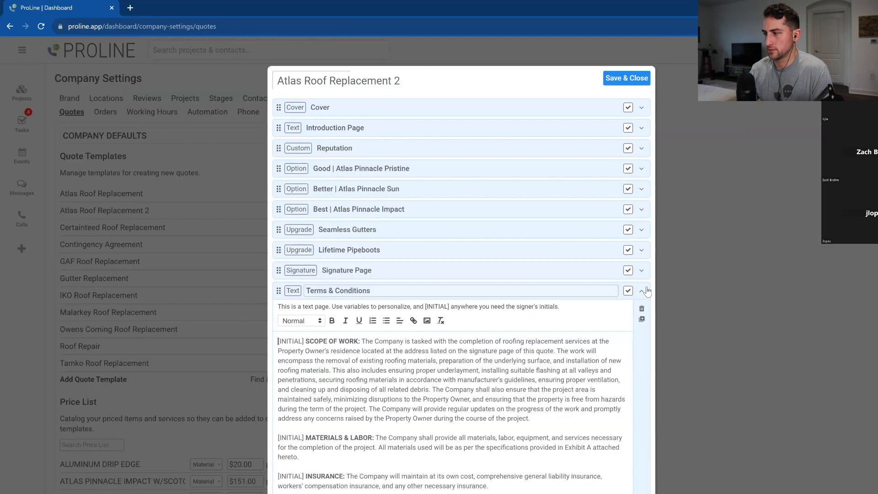
left_click(641, 270)
left_click(641, 209)
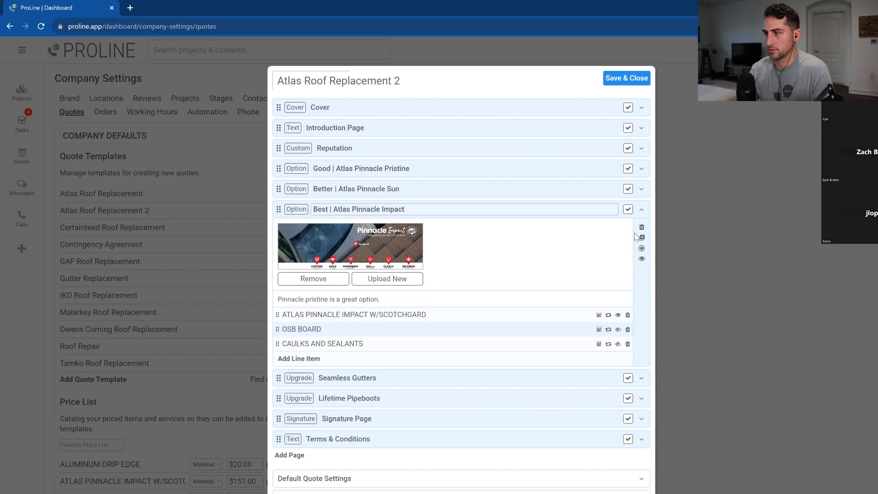
left_click(598, 315)
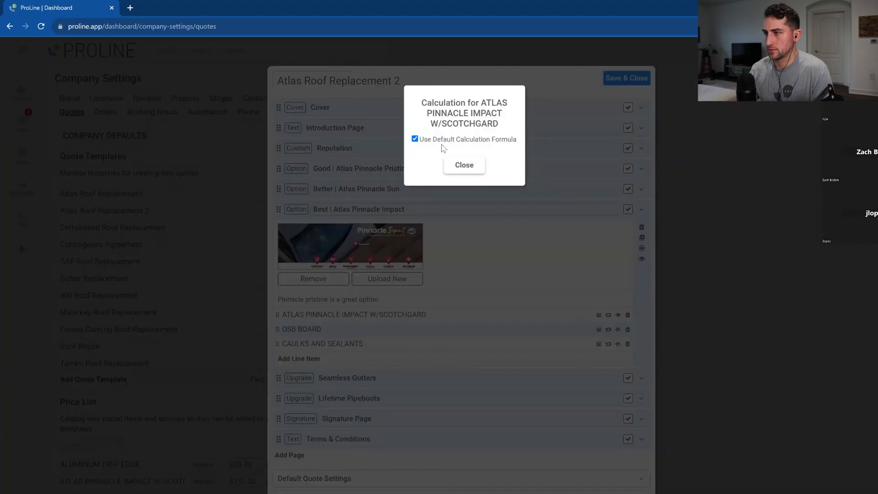
left_click(464, 165)
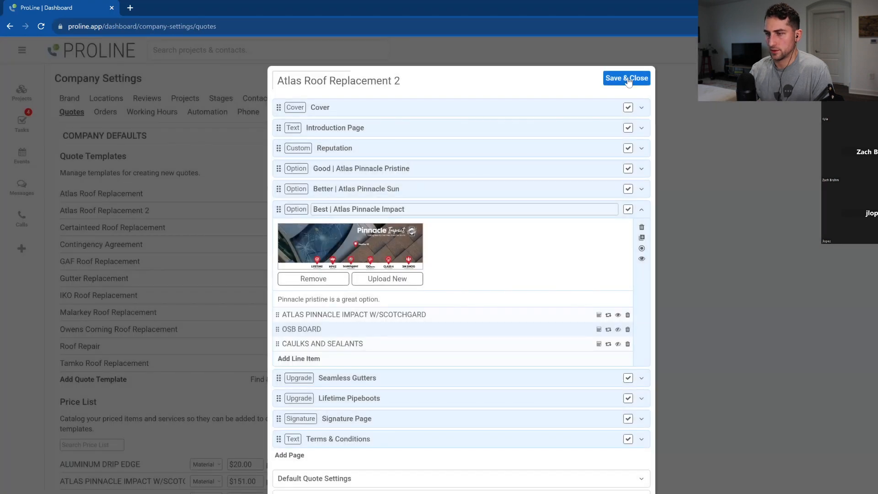
left_click(624, 78)
Step: Examine the price list and the default calculation formula of ATLAS PINNACLE PRISTINE W/SCOTCHGARD
scroll(274, 343, "down", 4)
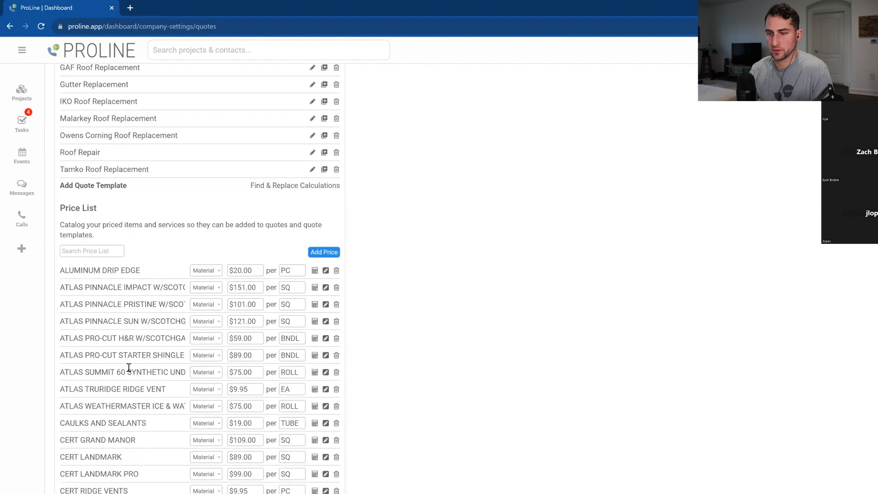
scroll(129, 367, "down", 9)
scroll(137, 379, "up", 9)
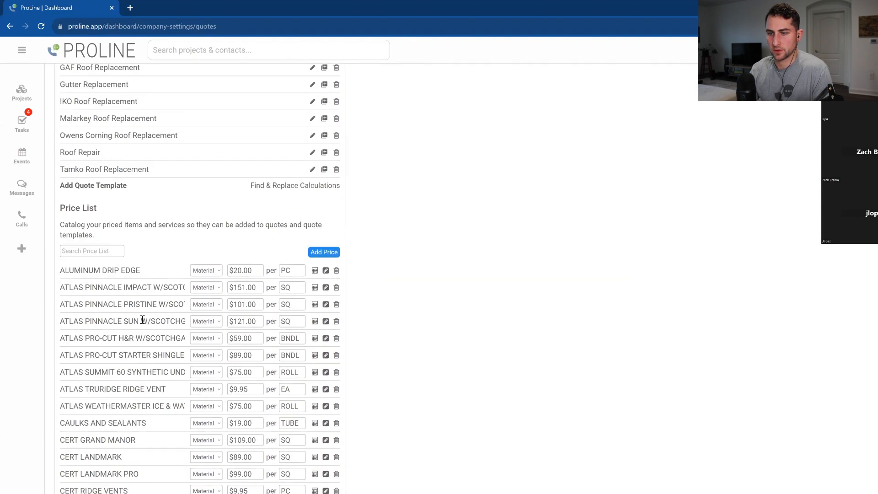
left_click(314, 305)
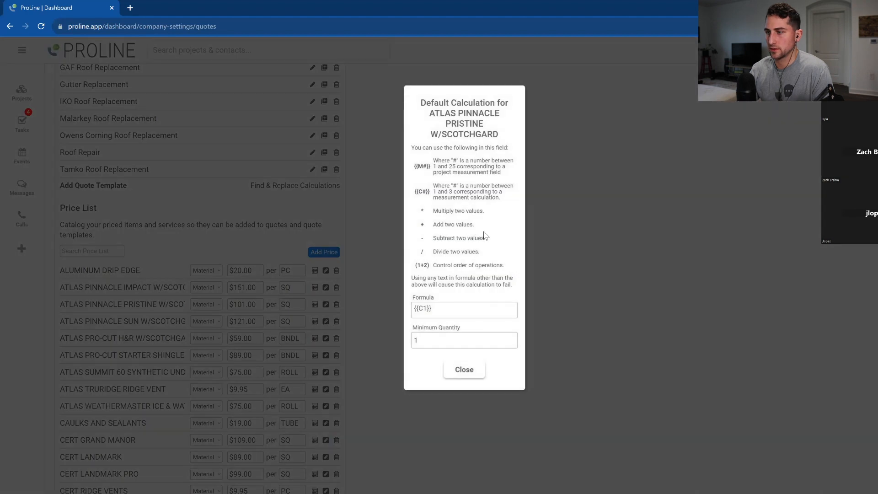
left_click(462, 368)
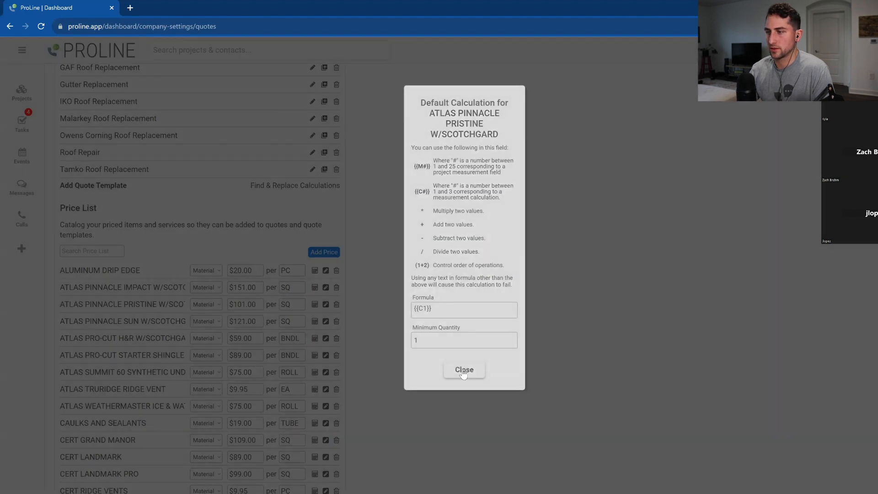
scroll(280, 245, "up", 4)
scroll(180, 211, "down", 5)
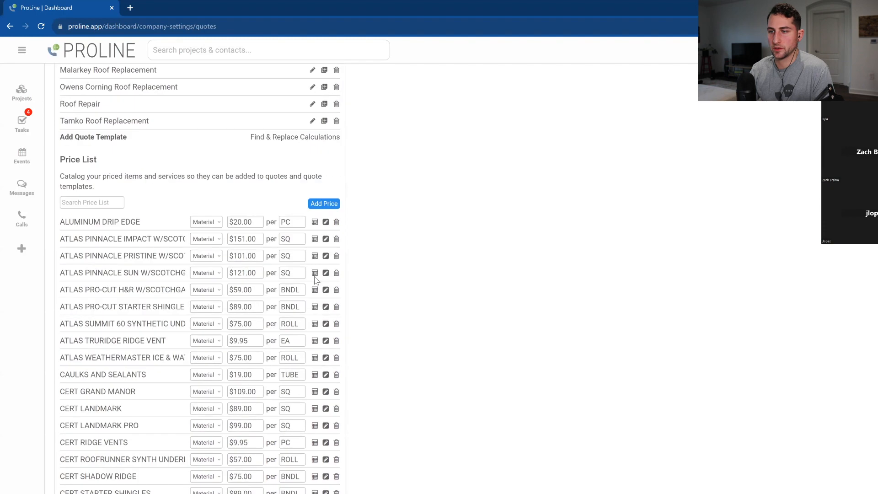
scroll(190, 215, "up", 4)
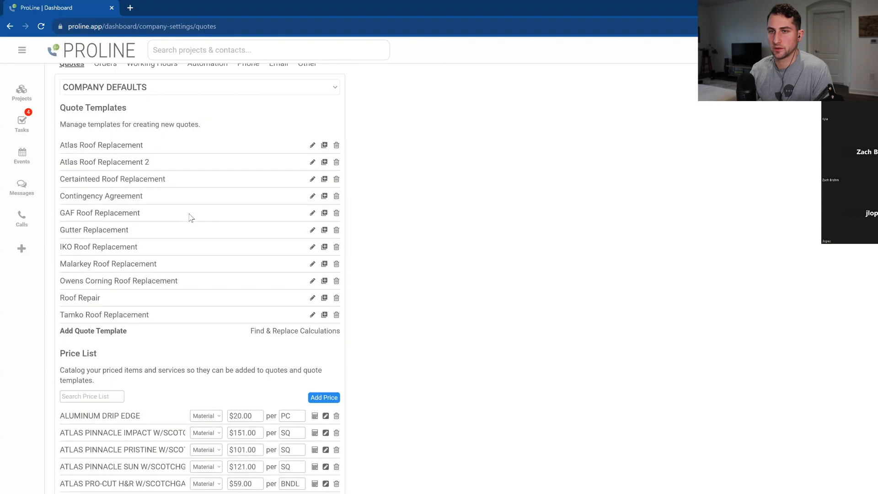
Step: Replace the default calculation of ATLAS PINNACLE IMPACT W/SCOTCHGARD in Atlas Roof Replacement 2's Best option with the formula {{C1}}, and save and close the template
left_click(312, 162)
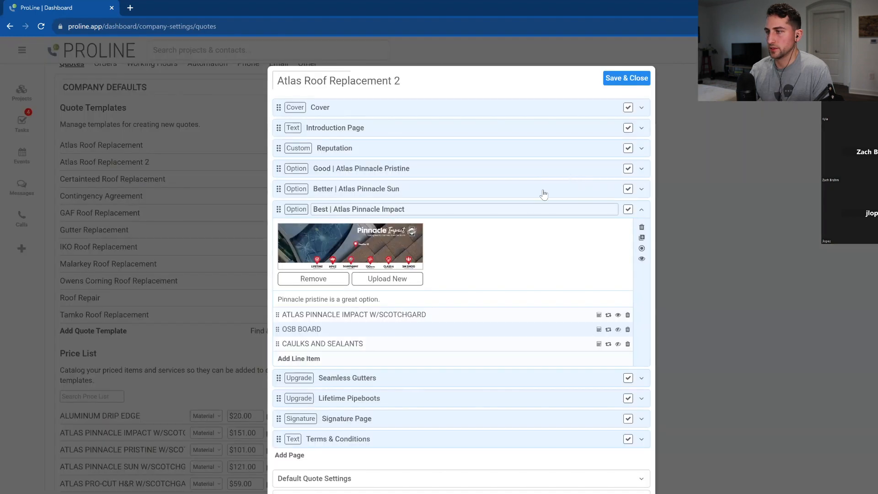
left_click(598, 315)
left_click(415, 139)
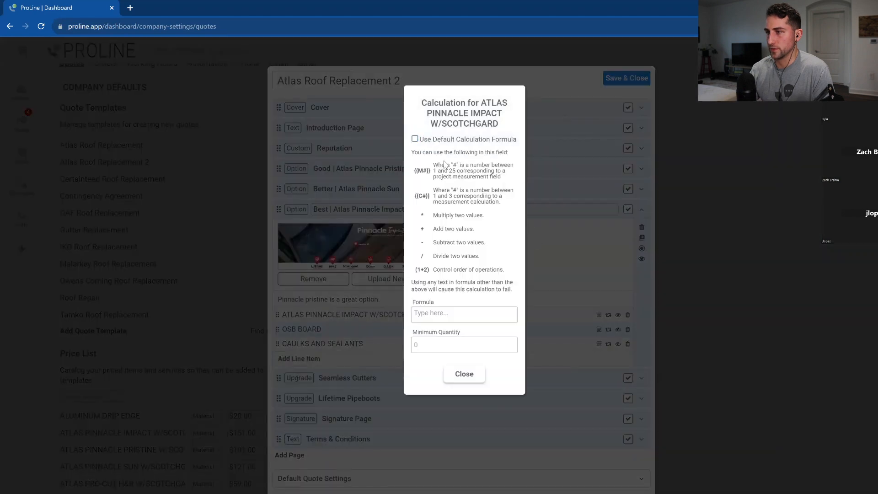
left_click(451, 312)
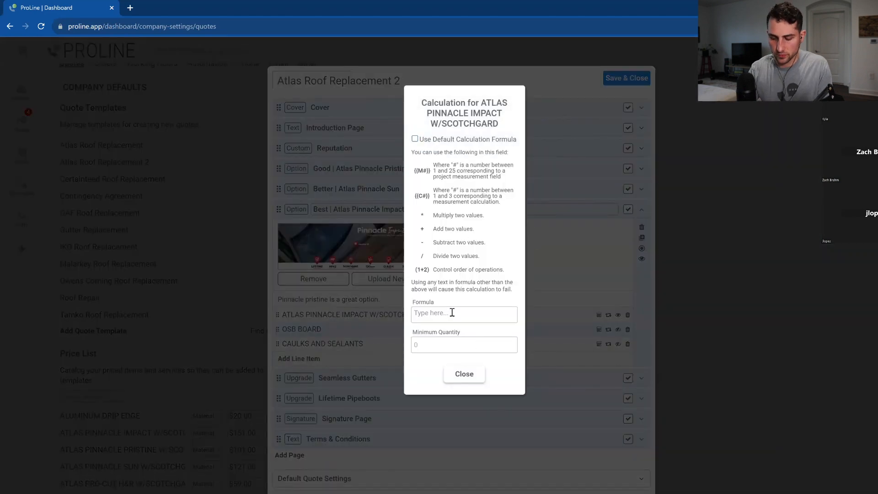
type("{{C1")
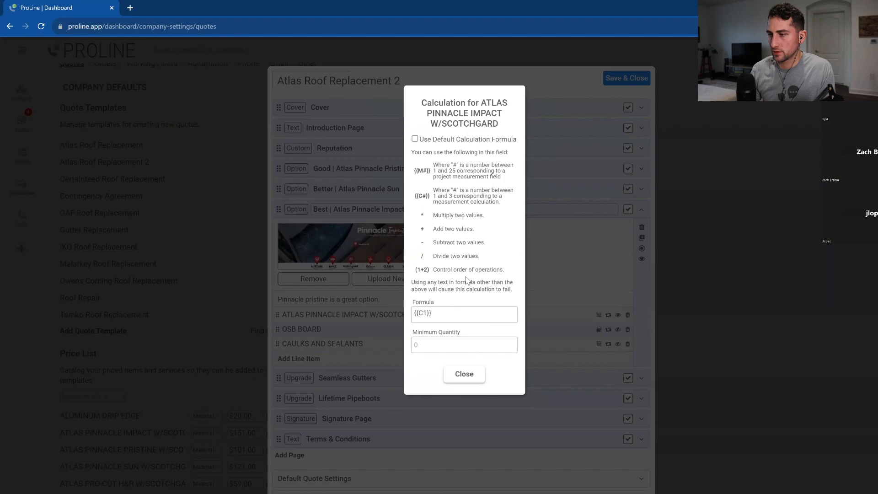
left_click(470, 381)
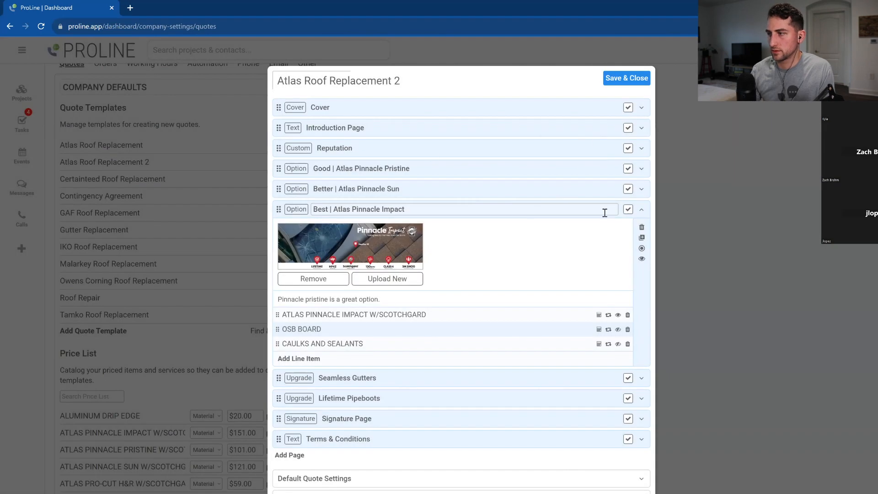
left_click(641, 209)
left_click(627, 78)
Step: Create a new quote from the Atlas Roof Replacement 2 template for the expanded project in the Creating Quote stage
left_click(40, 108)
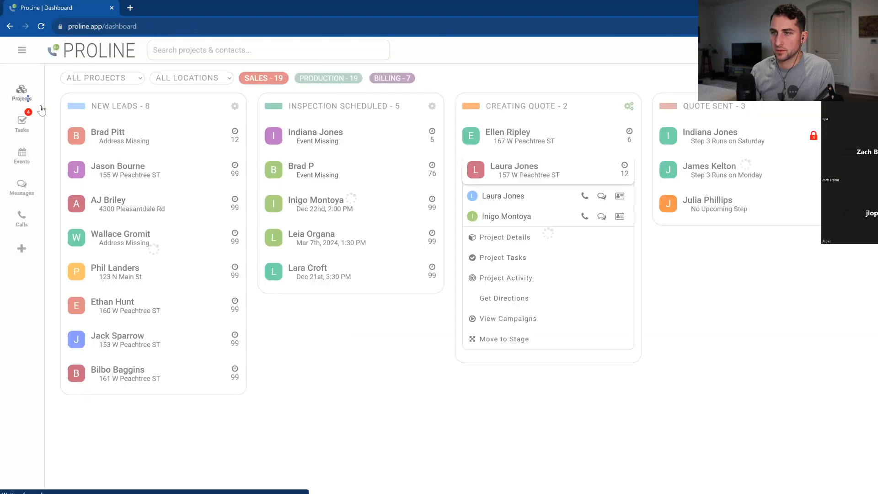
left_click(528, 237)
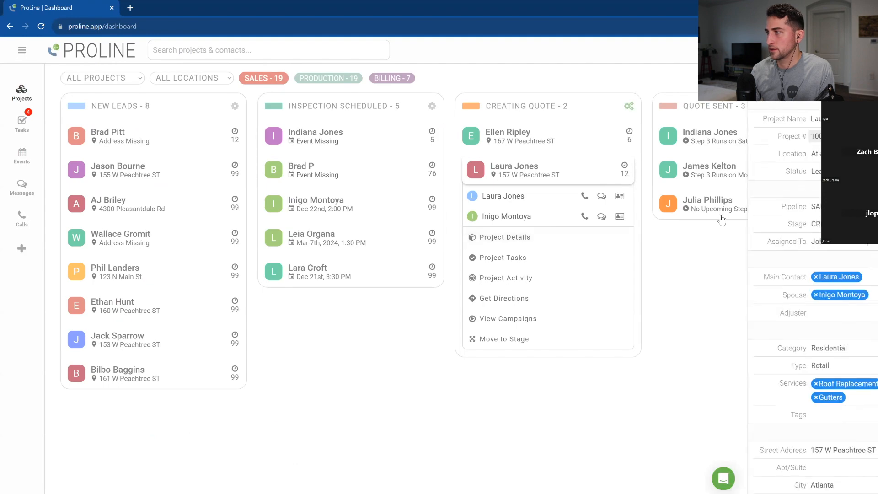
left_click(828, 87)
left_click(843, 189)
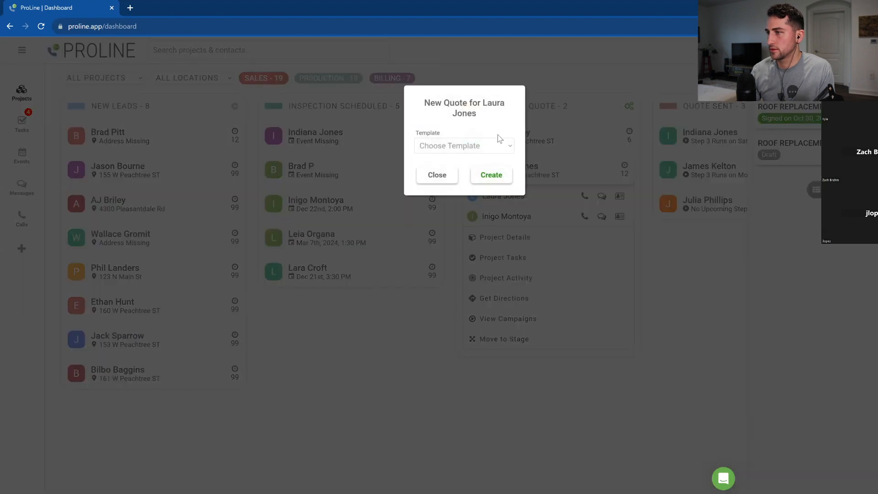
left_click(491, 175)
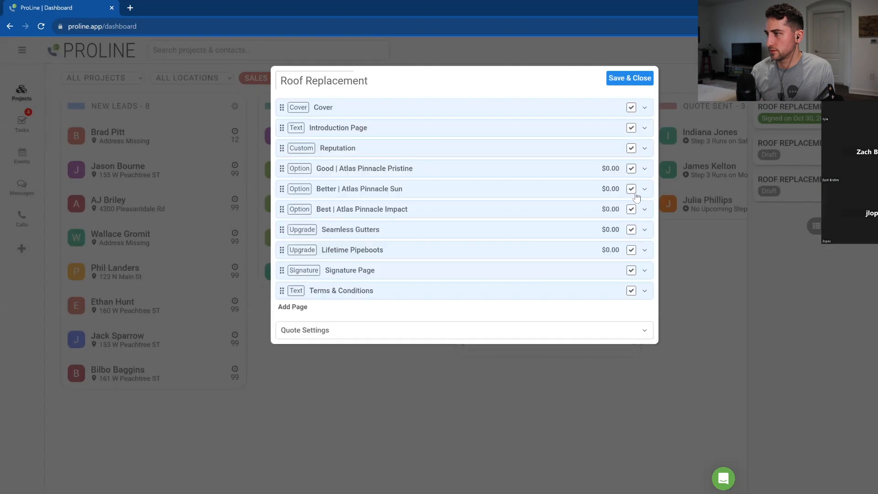
Step: Compare the line item prices and quantities in the new quote's Best and Better options and the Seamless Gutters upgrade
left_click(644, 210)
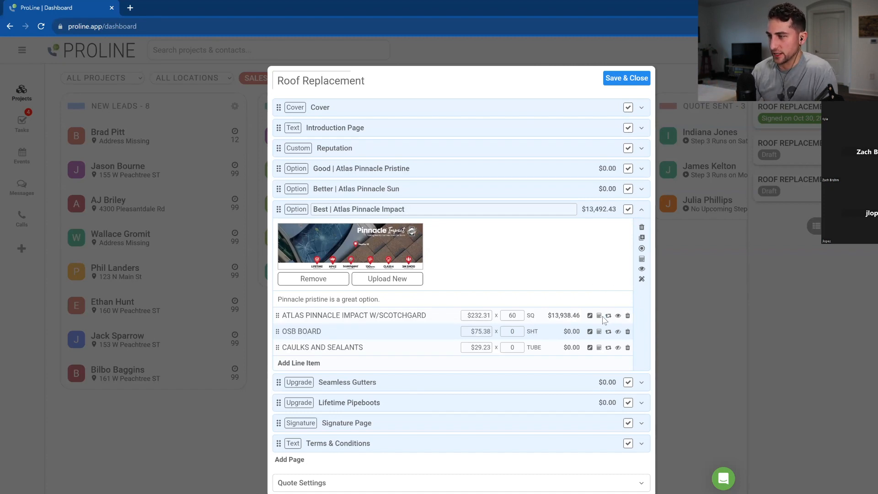
left_click(642, 191)
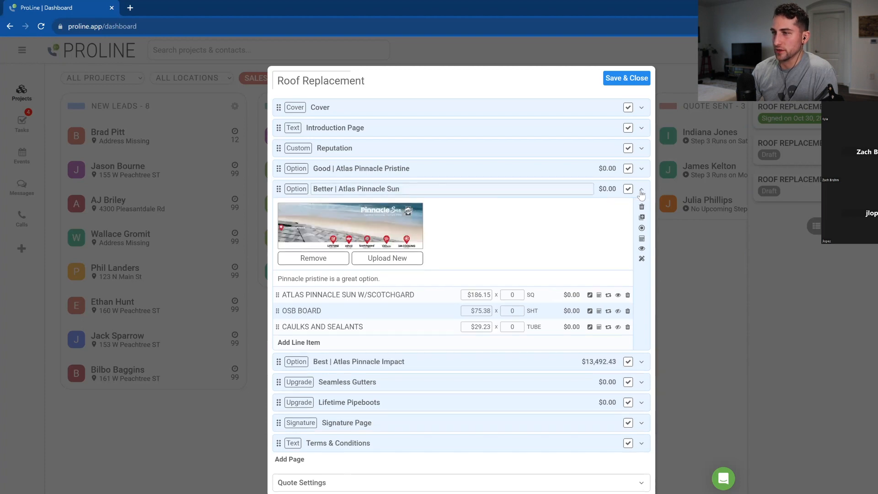
left_click(641, 192)
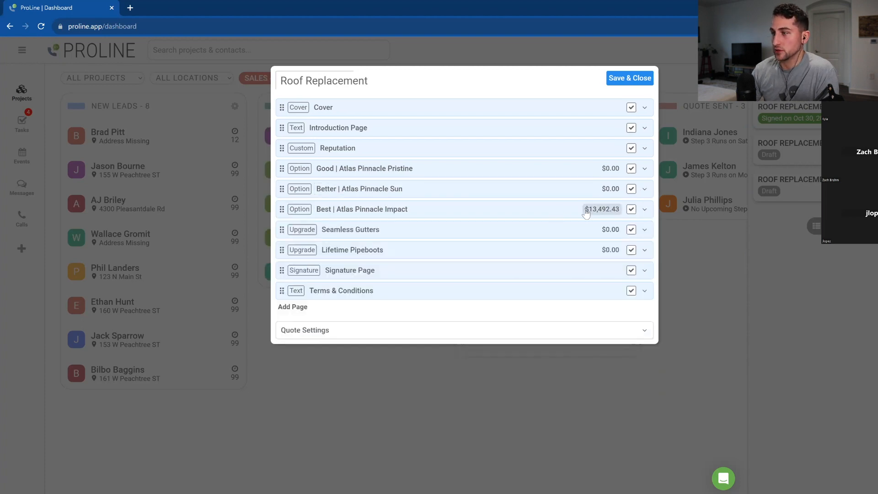
left_click(645, 210)
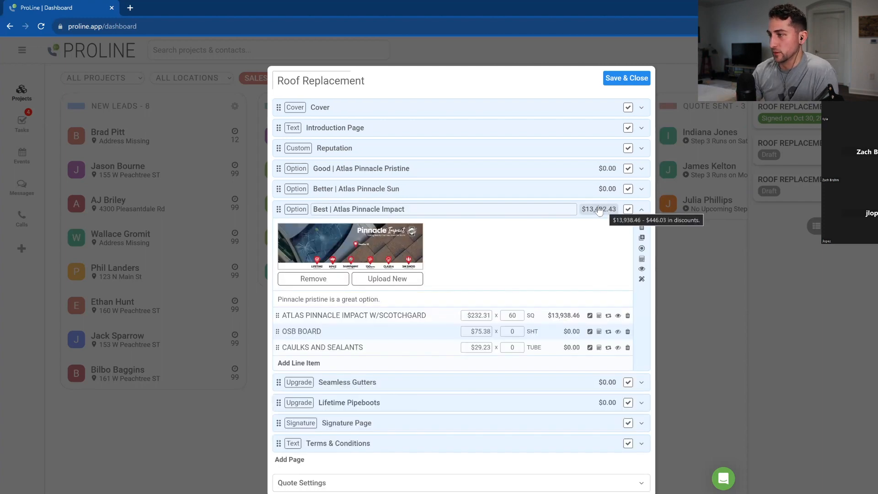
left_click(642, 212)
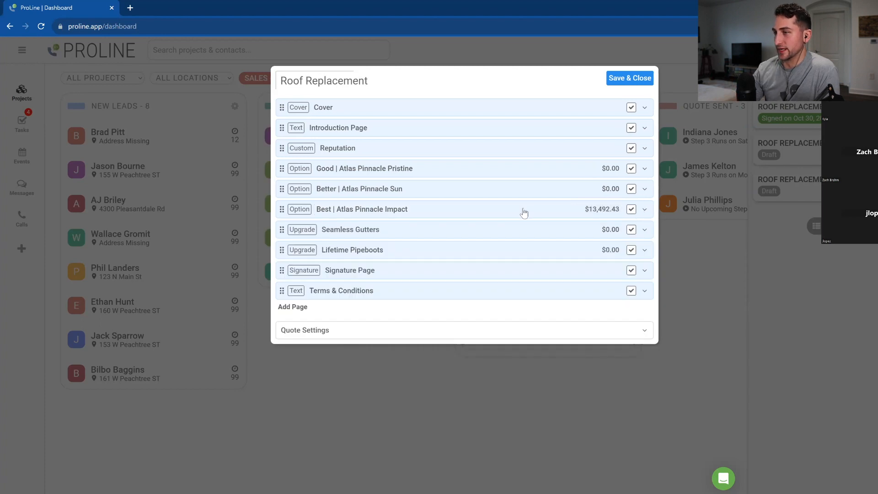
left_click(644, 210)
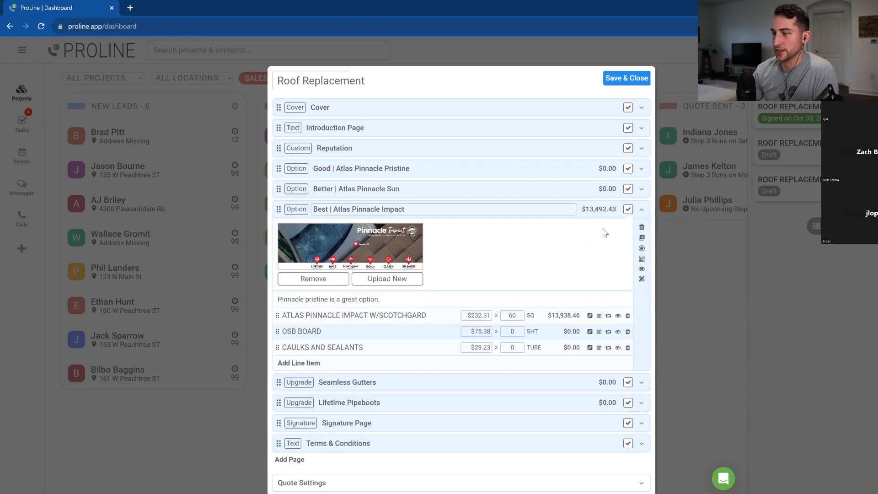
left_click_drag(516, 316, 499, 320)
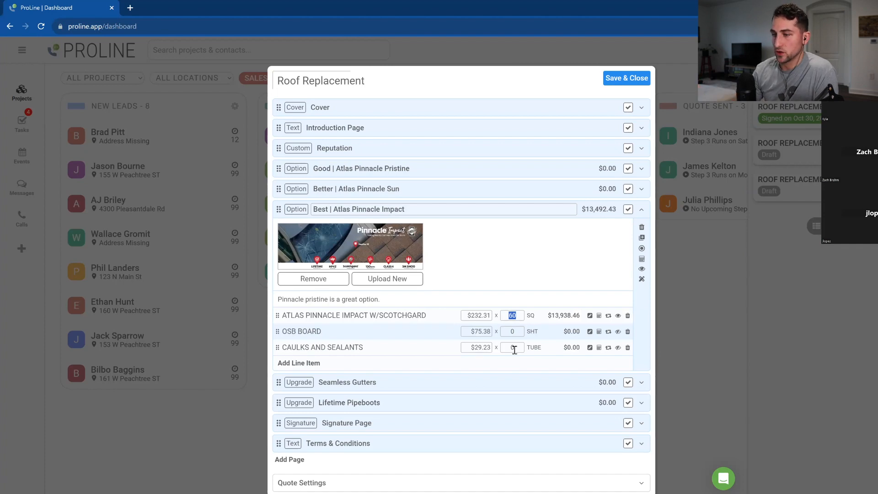
left_click(642, 213)
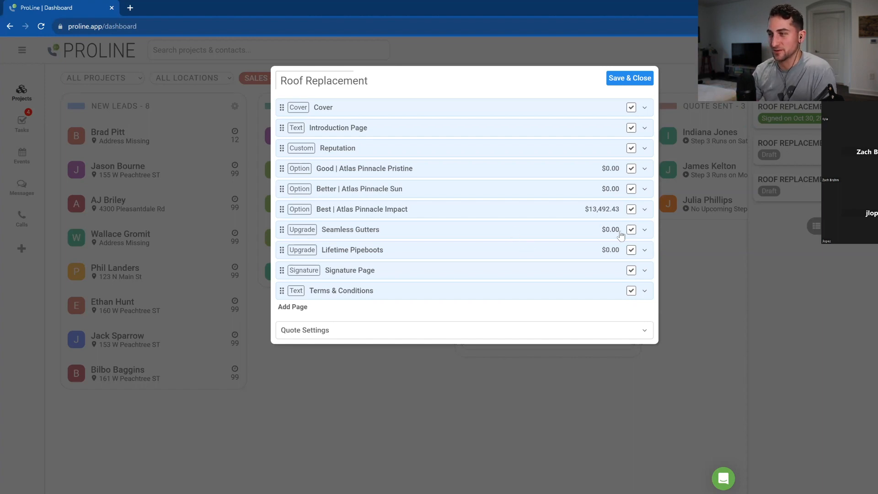
left_click(645, 230)
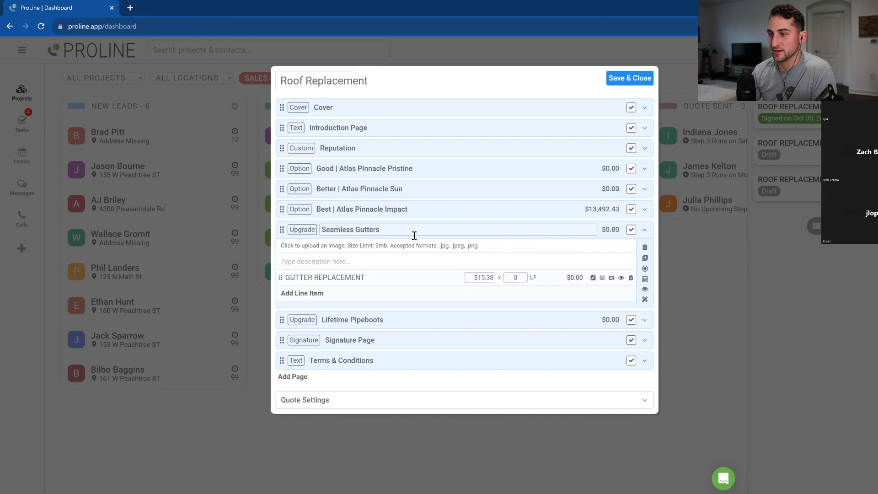
left_click(644, 229)
left_click(645, 230)
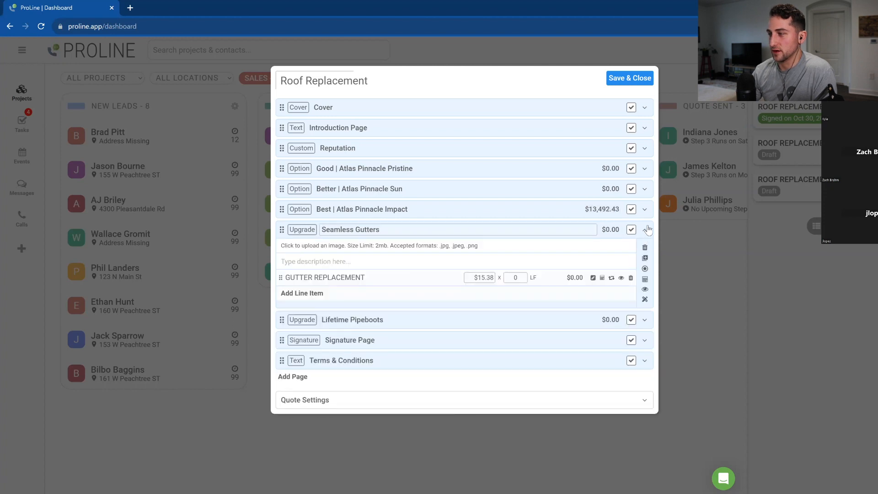
Step: Set the ATLAS PINNACLE IMPACT W/SCOTCHGARD quantity in the Best option to 59, and check the option's cost and profit breakdown
left_click(645, 209)
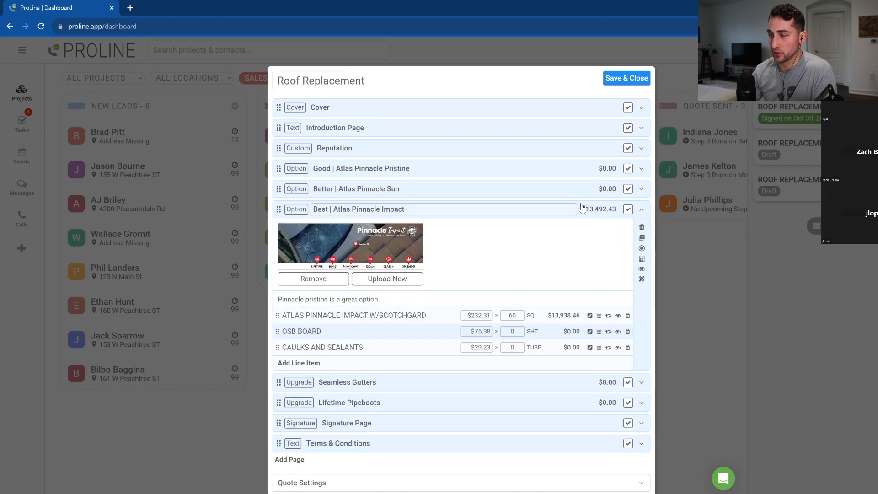
left_click(518, 331)
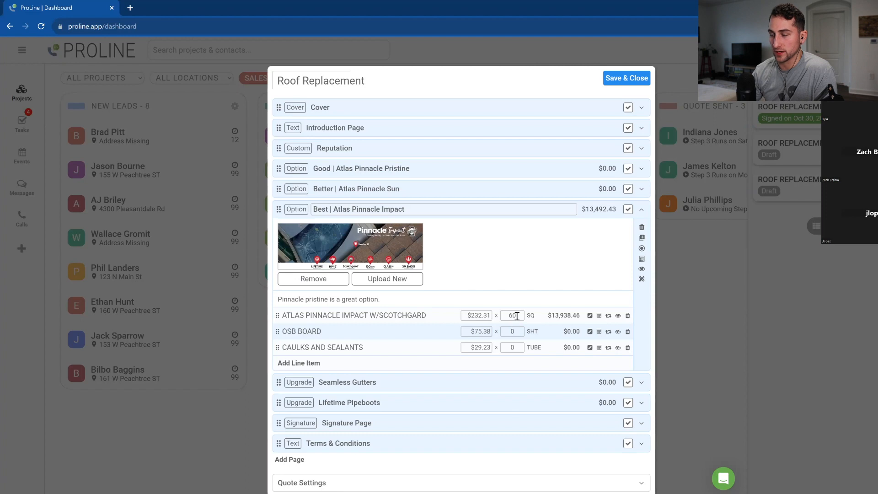
double_click(513, 316)
type("59")
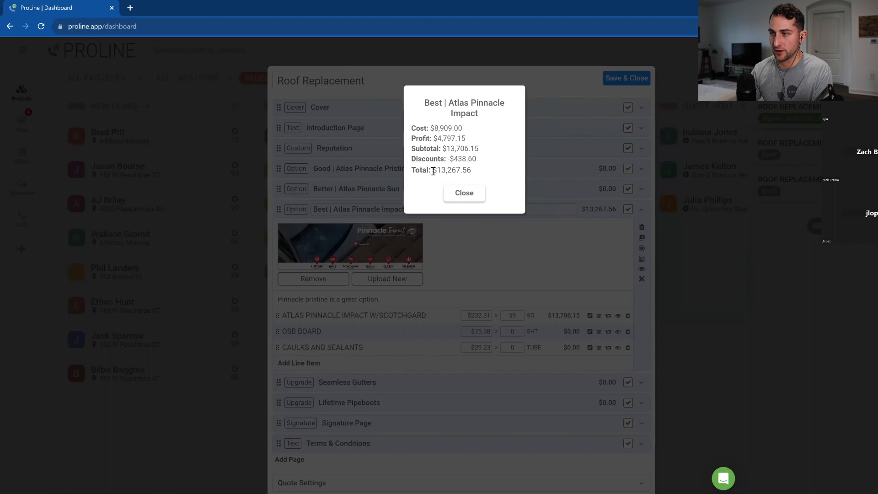
left_click(473, 198)
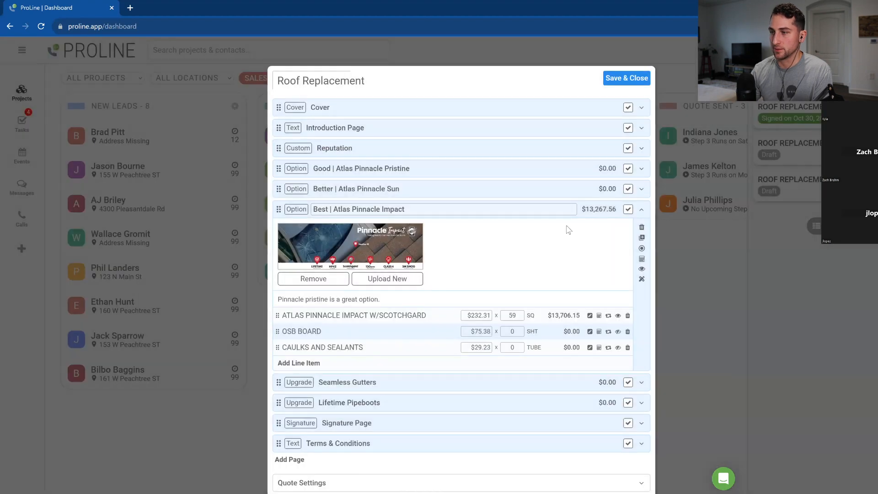
left_click(642, 209)
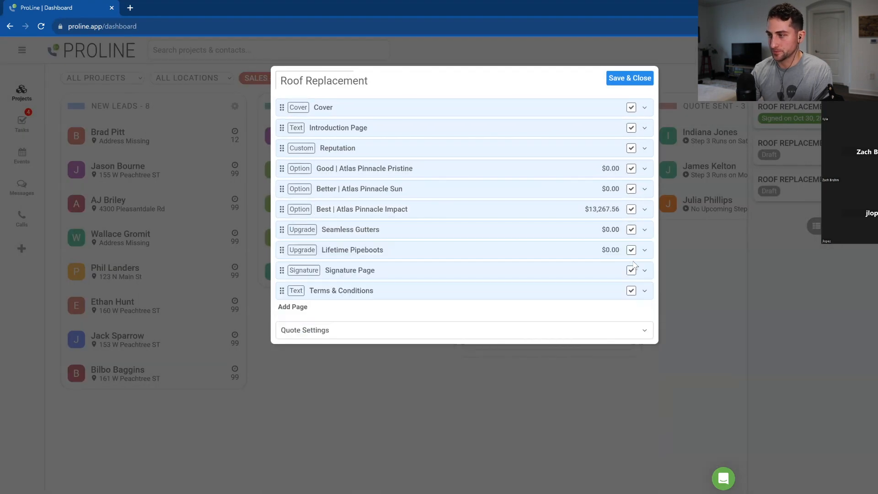
Step: Review the quote's profit margin, deposit, discount and line item visibility settings, and save and close the quote
left_click(400, 330)
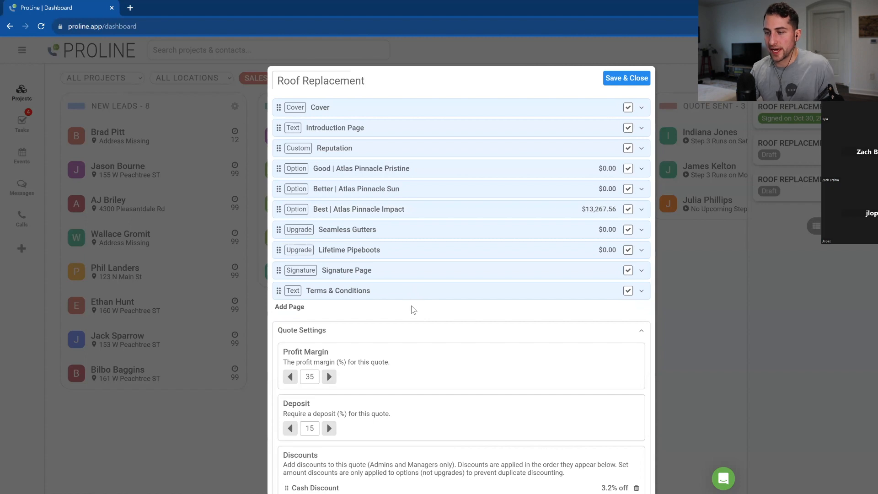
scroll(403, 349, "down", 2)
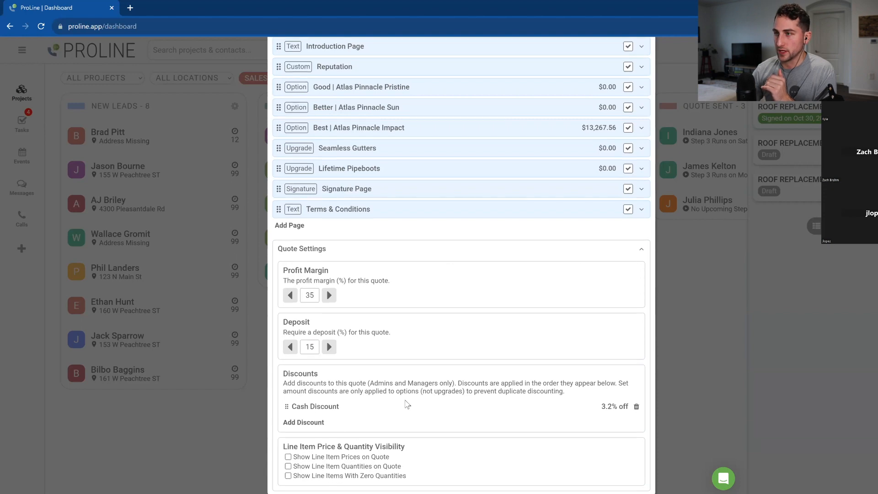
scroll(527, 360, "up", 3)
left_click(529, 331)
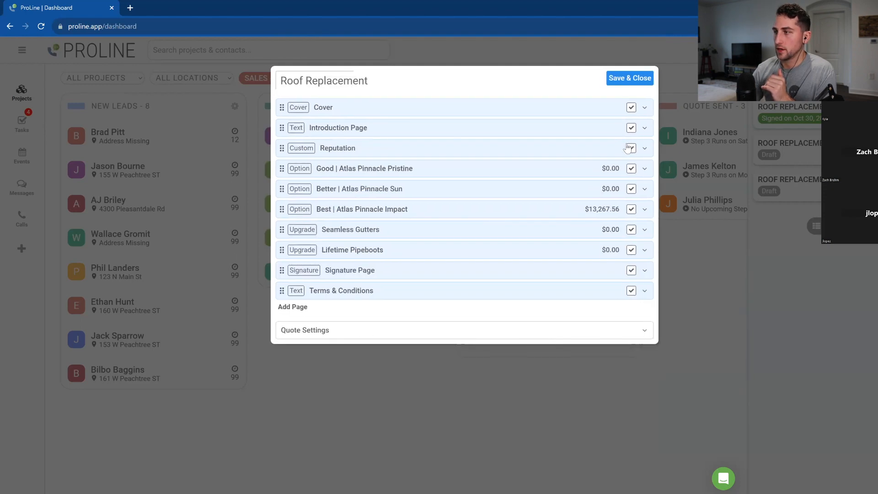
left_click(637, 83)
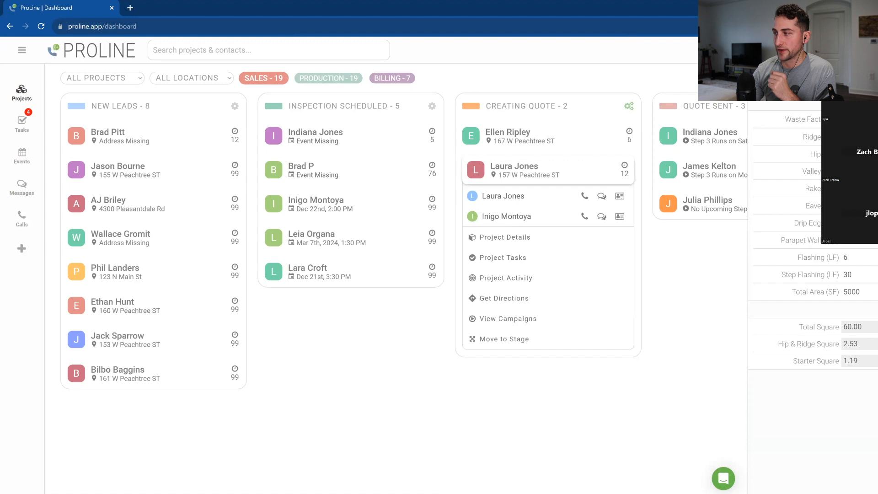
Step: Examine the project's calculated measurements for Total Square, Hip & Ridge Square and Starter Square
left_click_drag(799, 327, 850, 360)
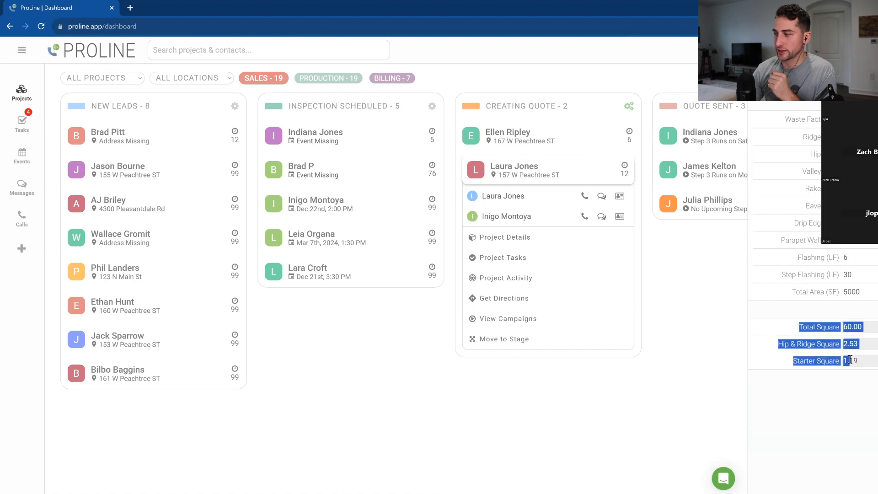
left_click(808, 316)
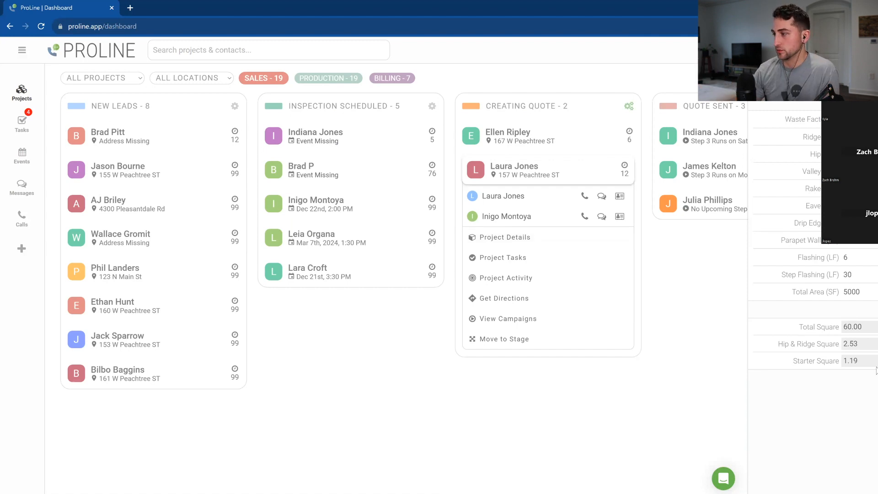
left_click_drag(794, 327, 837, 328)
double_click(836, 327)
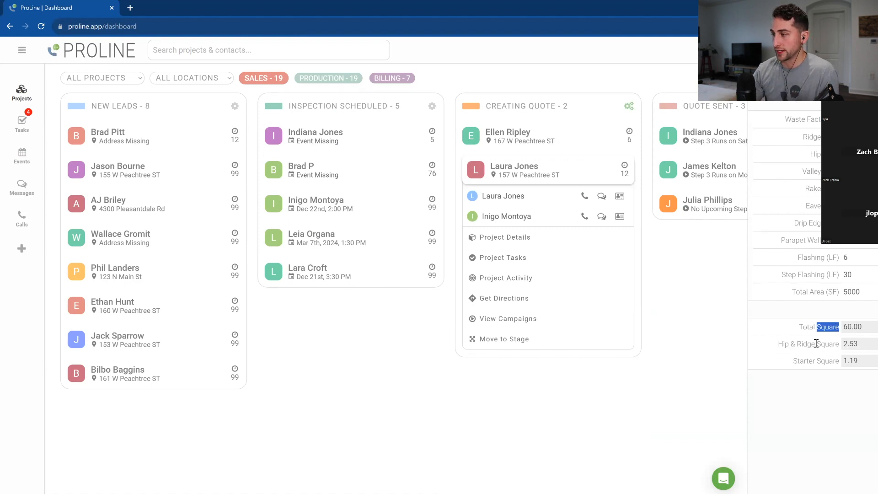
double_click(823, 330)
triple_click(817, 344)
double_click(824, 362)
triple_click(824, 363)
left_click(859, 327)
Step: Go to the company's project settings and examine the measurement fields and the project measurement calculations
left_click(22, 50)
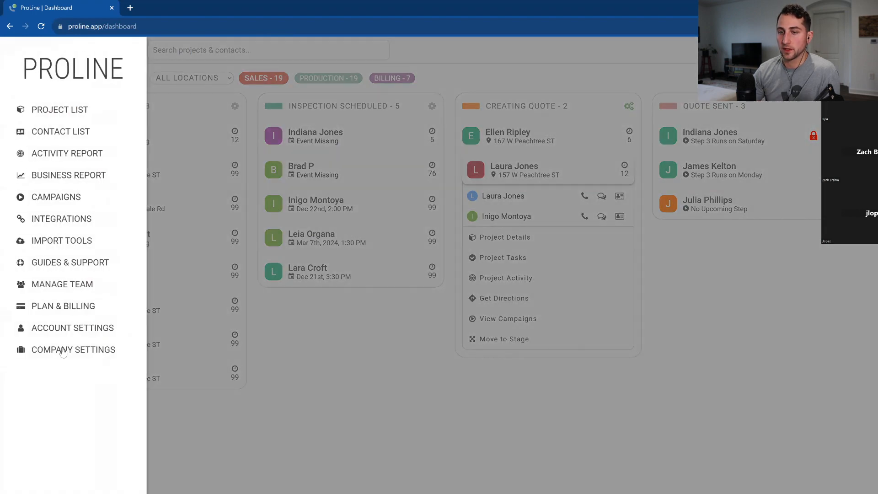
left_click(87, 349)
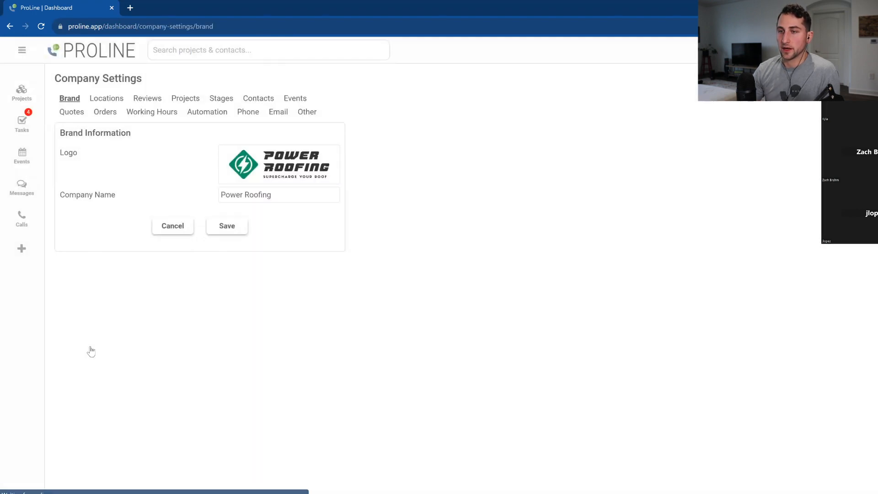
left_click(181, 99)
scroll(162, 238, "down", 20)
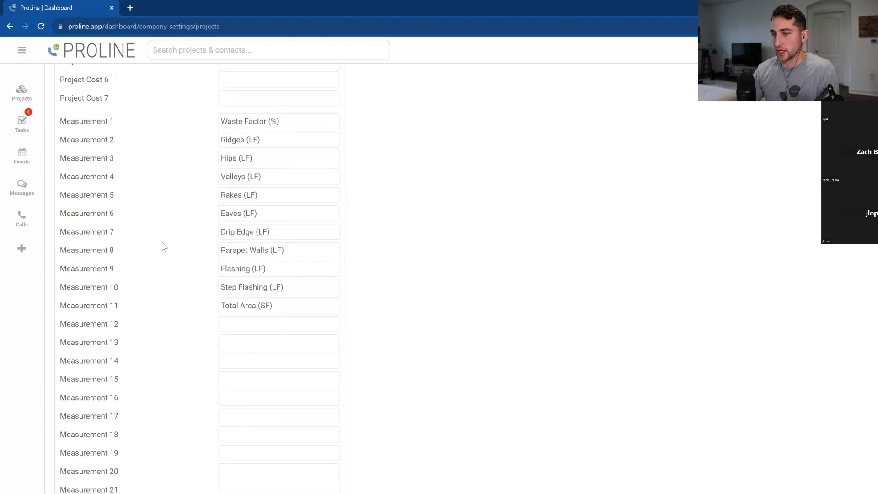
scroll(284, 210, "up", 3)
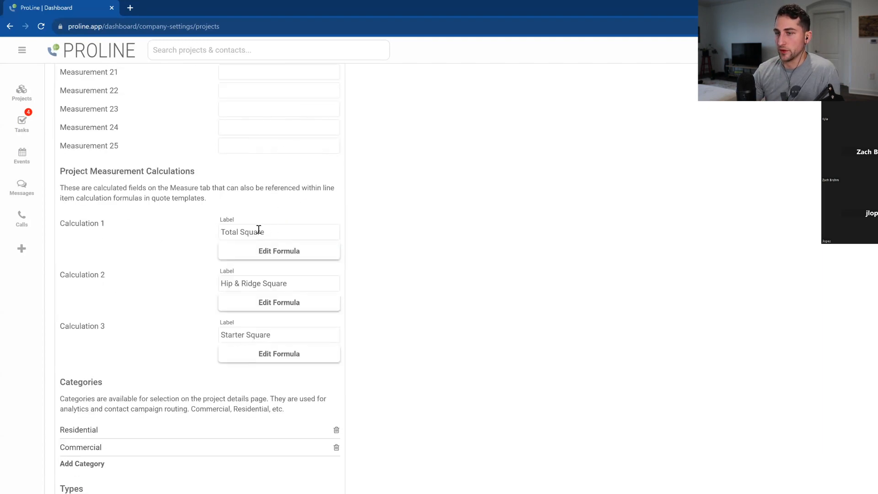
Step: Examine the formula of the Hip & Ridge Square project measurement calculation and close it
left_click_drag(274, 231, 212, 237)
left_click(279, 285)
left_click(280, 305)
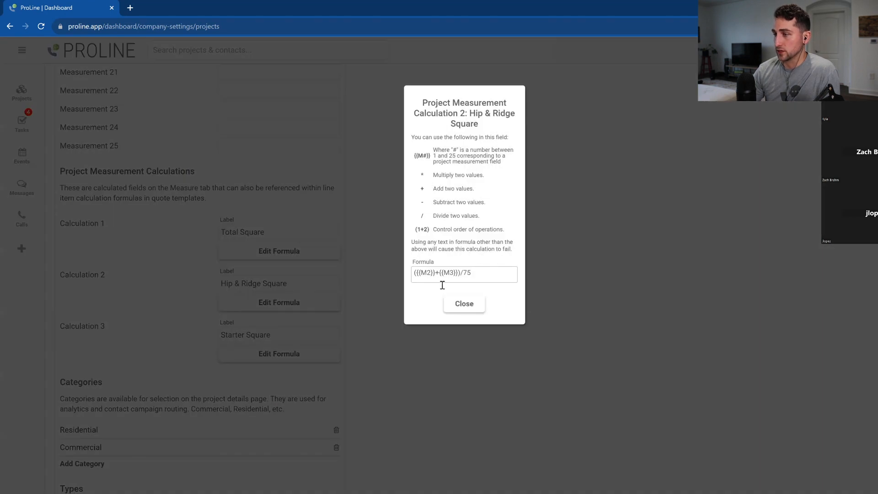
left_click_drag(476, 280, 411, 274)
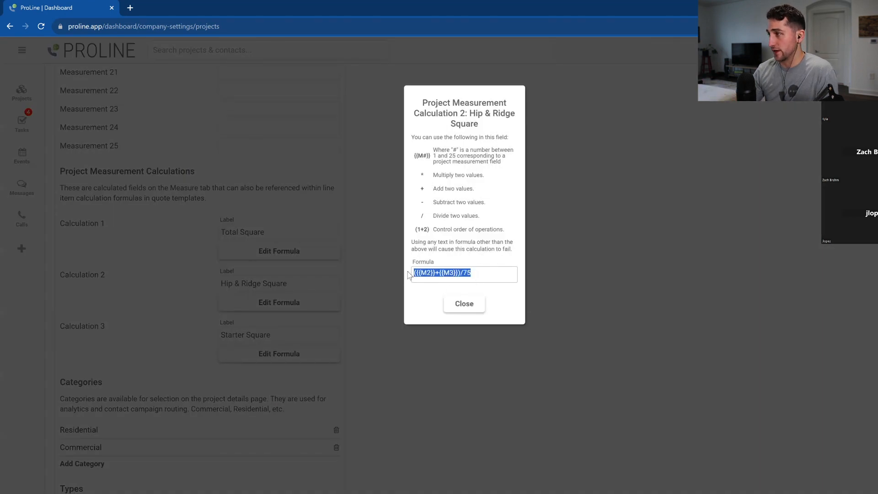
left_click(464, 304)
scroll(295, 254, "up", 8)
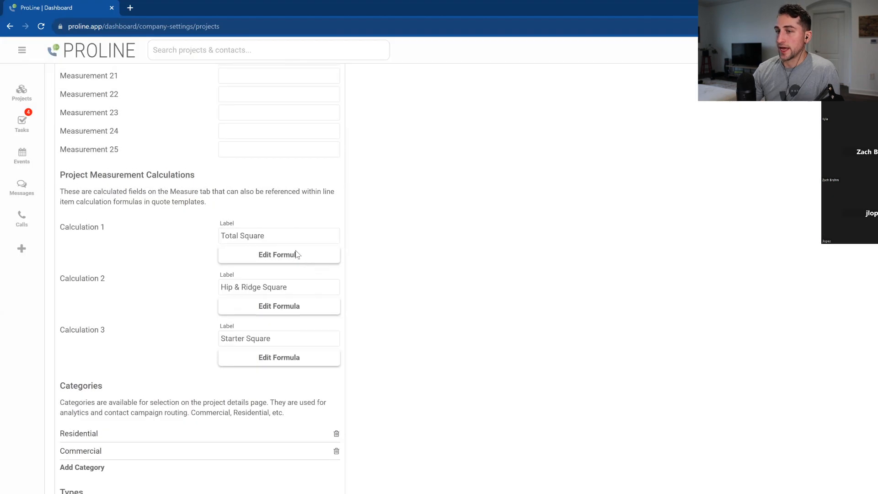
scroll(296, 251, "down", 9)
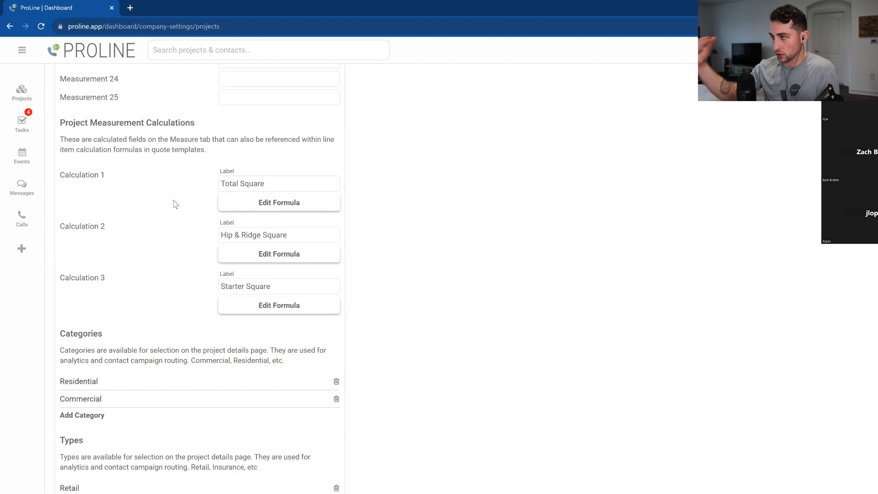
Step: Go to the company's quote settings and open the default calculation of ATLAS PINNACLE PRISTINE W/SCOTCHGARD in the price list
scroll(173, 205, "up", 10)
scroll(172, 201, "up", 7)
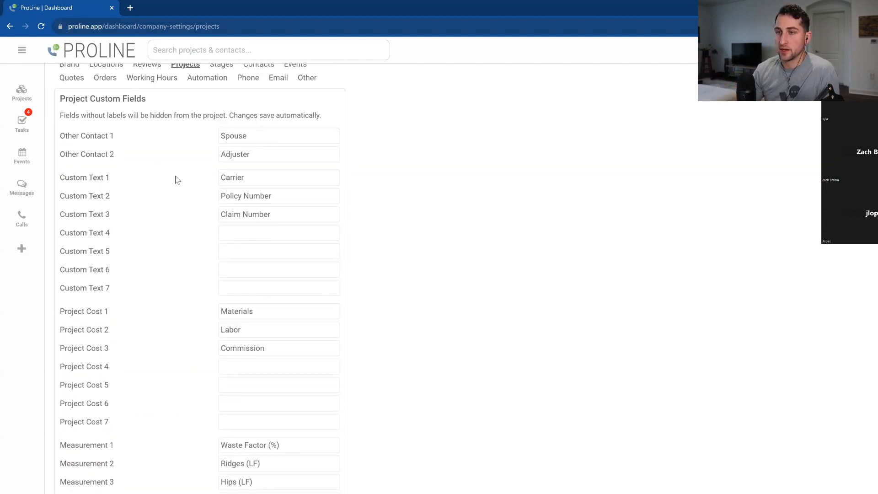
left_click(81, 114)
scroll(239, 254, "down", 6)
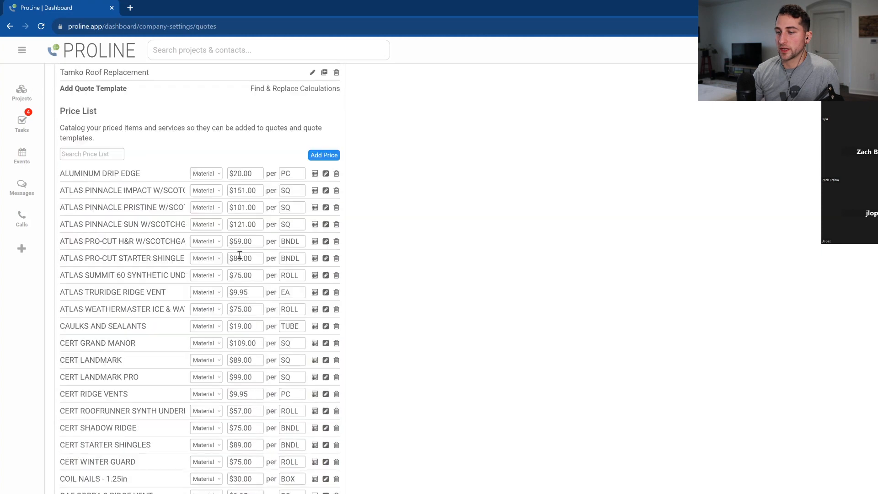
scroll(256, 243, "up", 4)
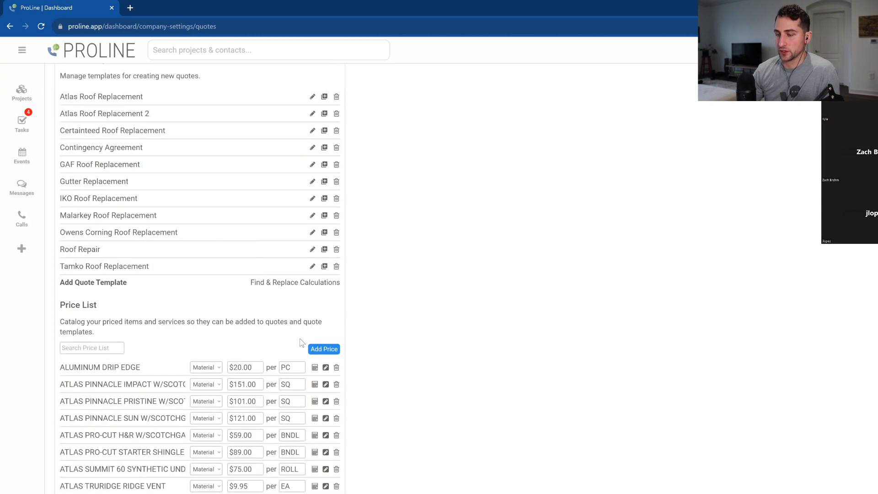
scroll(307, 357, "down", 4)
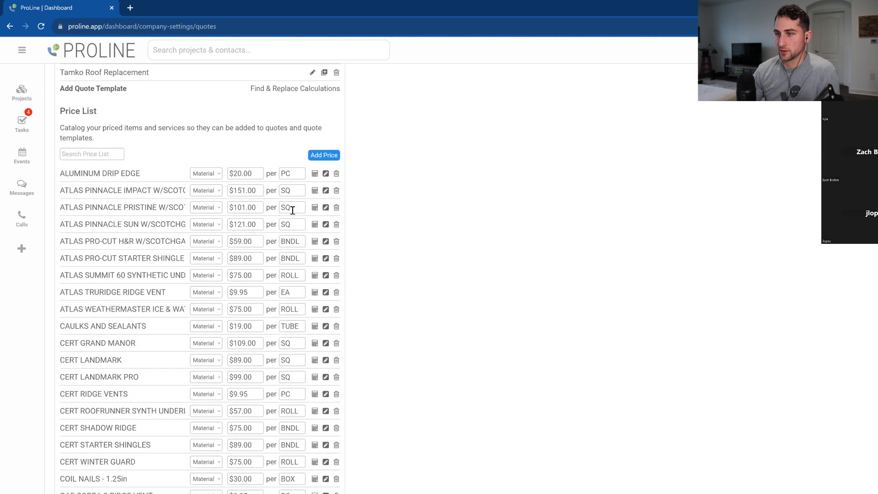
left_click(315, 209)
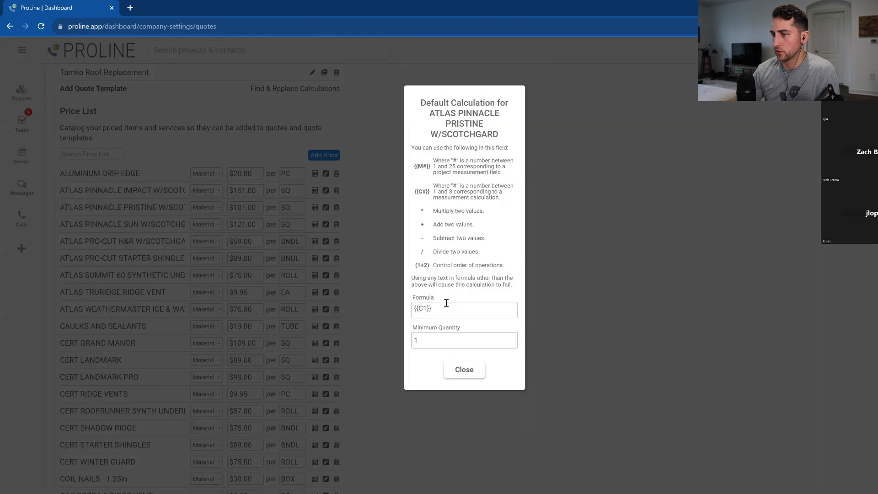
left_click_drag(451, 309, 394, 309)
left_click(440, 308)
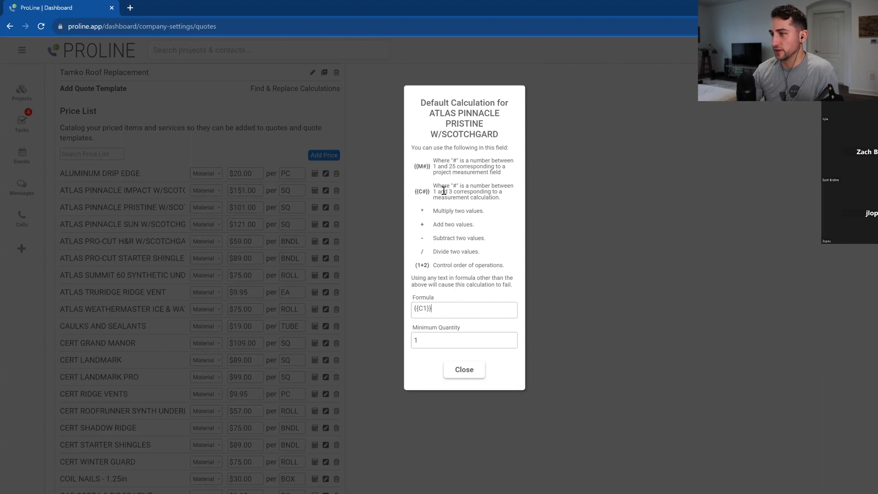
Step: Clear the ATLAS PINNACLE PRISTINE W/SCOTCHGARD default calculation formula and re-enter it as {{C1}}
left_click_drag(437, 306, 413, 308)
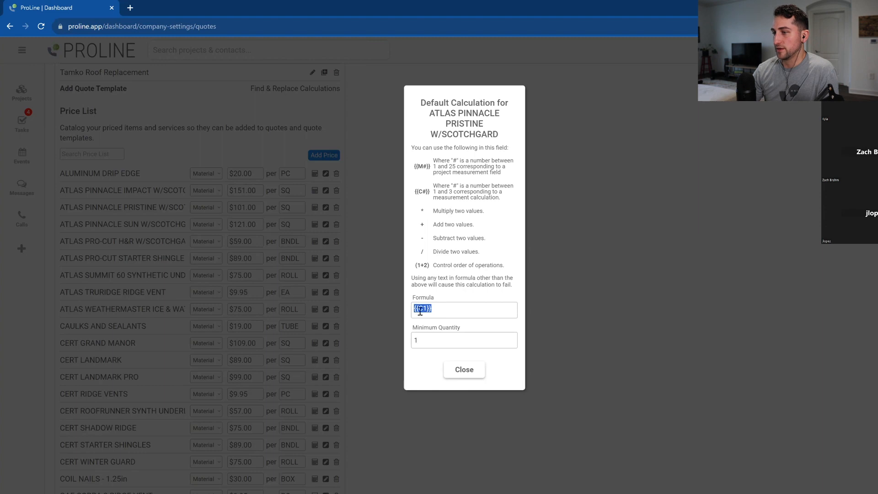
triple_click(440, 309)
left_click(442, 308)
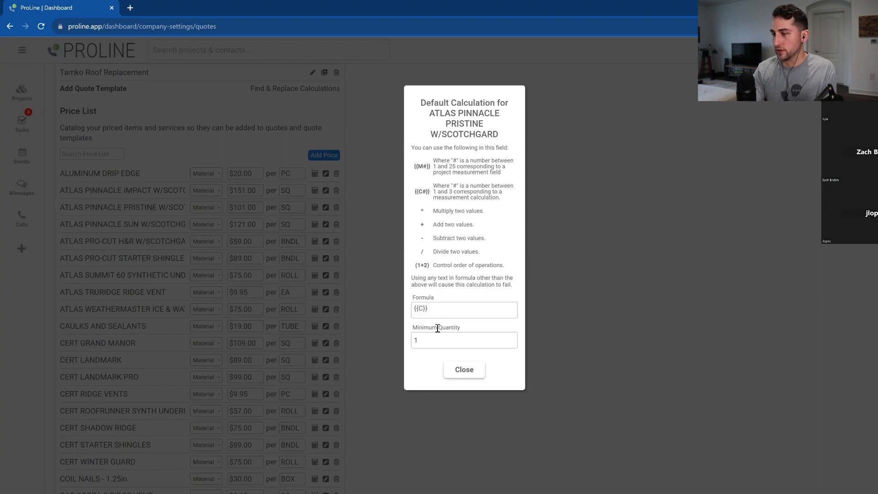
left_click_drag(417, 309, 454, 289)
key("BackSpace")
left_click(448, 310)
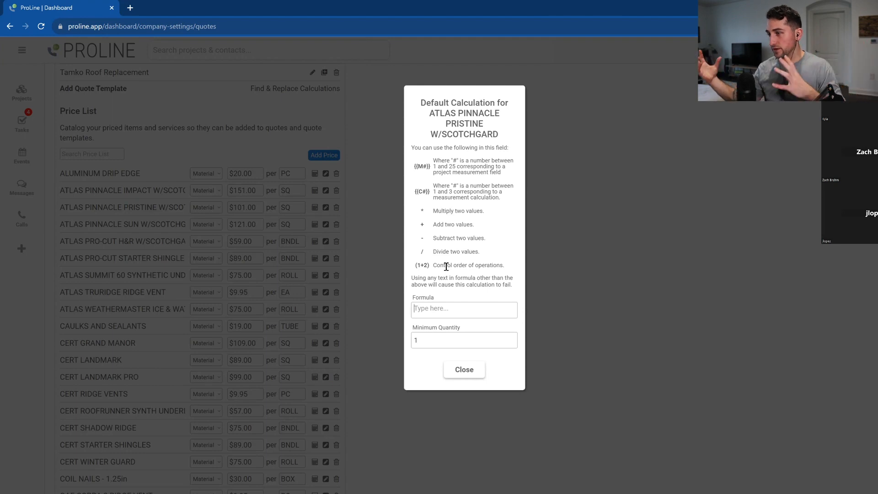
type("{{C1")
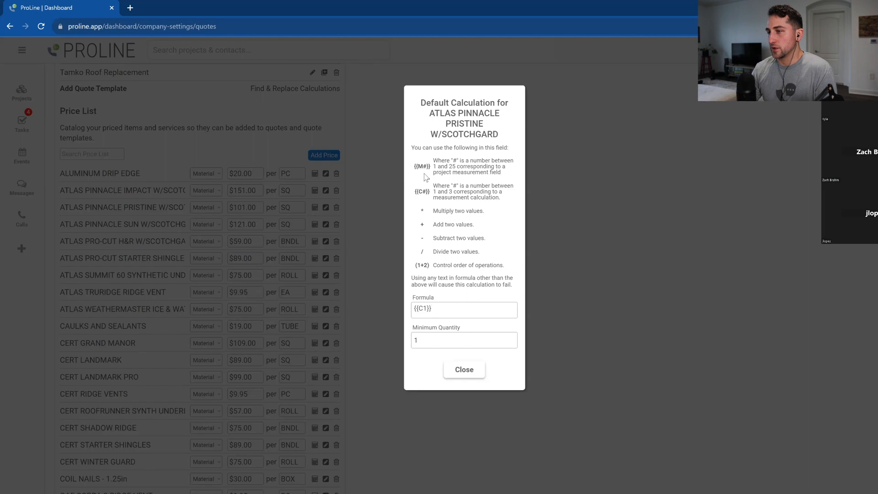
Step: Extend the default calculation formula with two times calculation 3, so it reads {{C1}} + (2*{{C3}})
left_click_drag(479, 251, 396, 170)
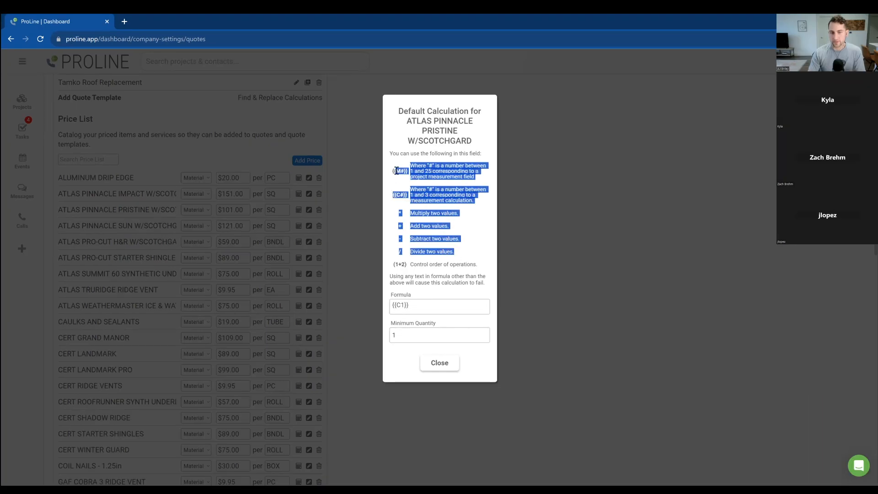
left_click(445, 227)
left_click(435, 304)
type("+ (2*{{C3")
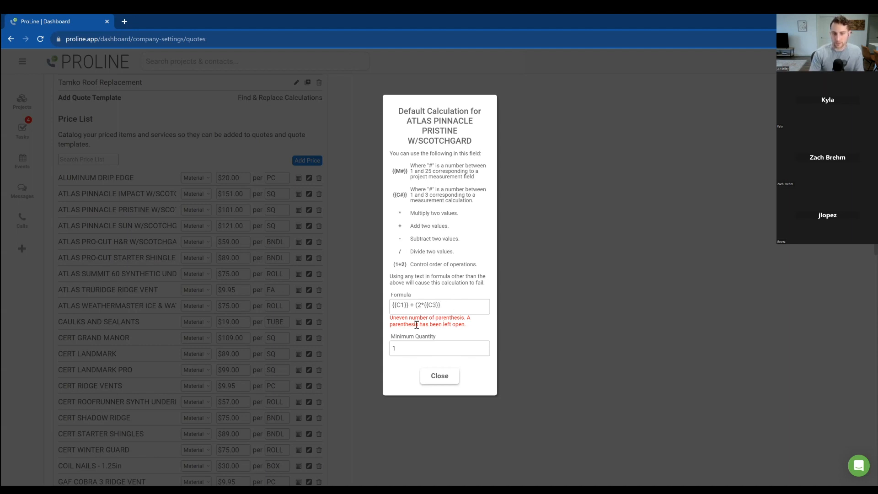
type(")")
right_click(487, 316)
left_click(457, 304)
left_click_drag(460, 304, 411, 304)
left_click(418, 284)
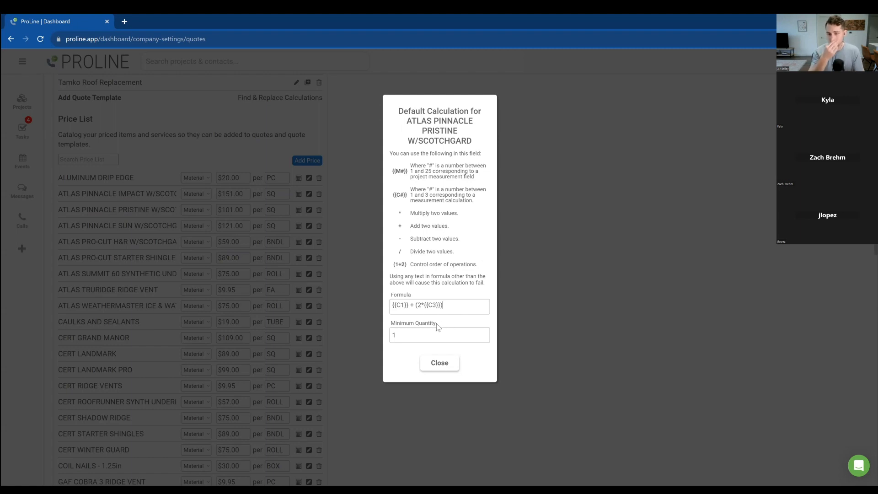
Step: Review the formula and minimum quantity of the ATLAS PINNACLE PRISTINE W/SCOTCHGARD default calculation, and close it
left_click(459, 305)
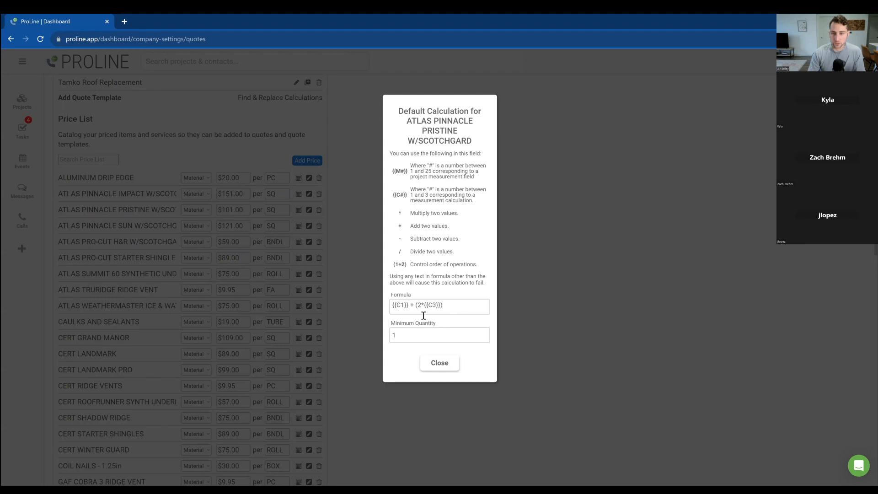
left_click_drag(463, 307, 389, 307)
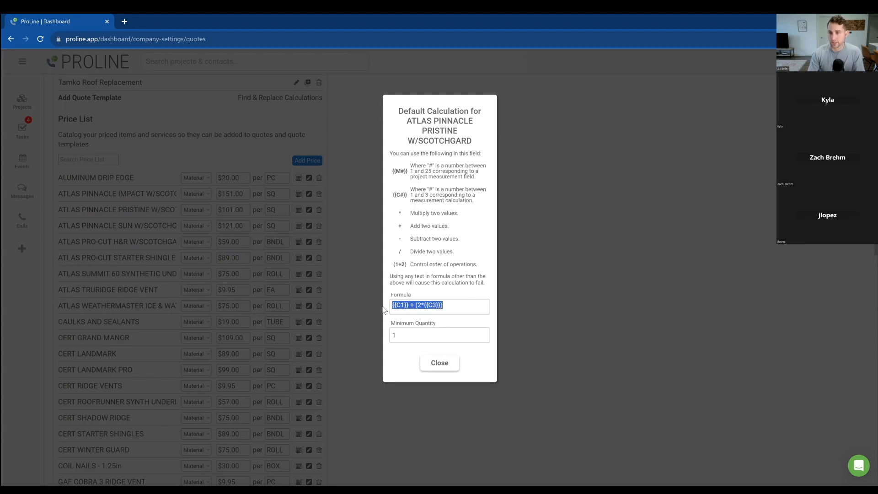
left_click(452, 302)
left_click_drag(407, 304, 386, 306)
left_click(457, 306)
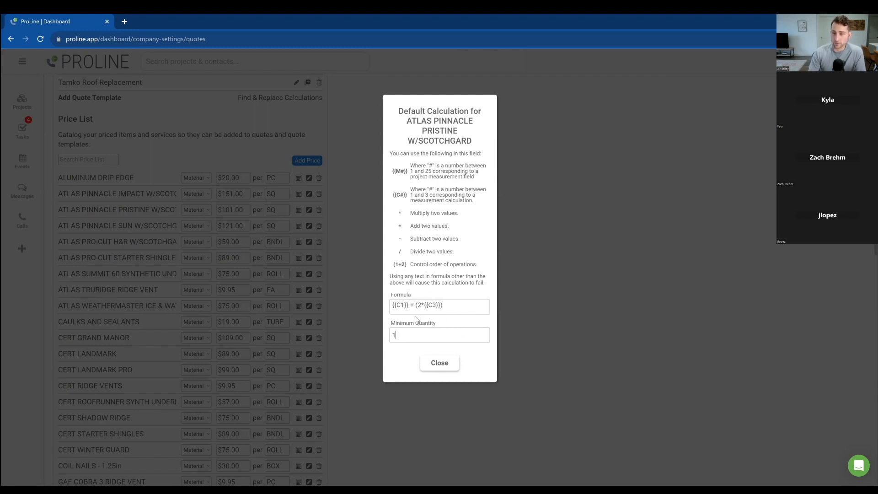
left_click_drag(456, 334, 375, 337)
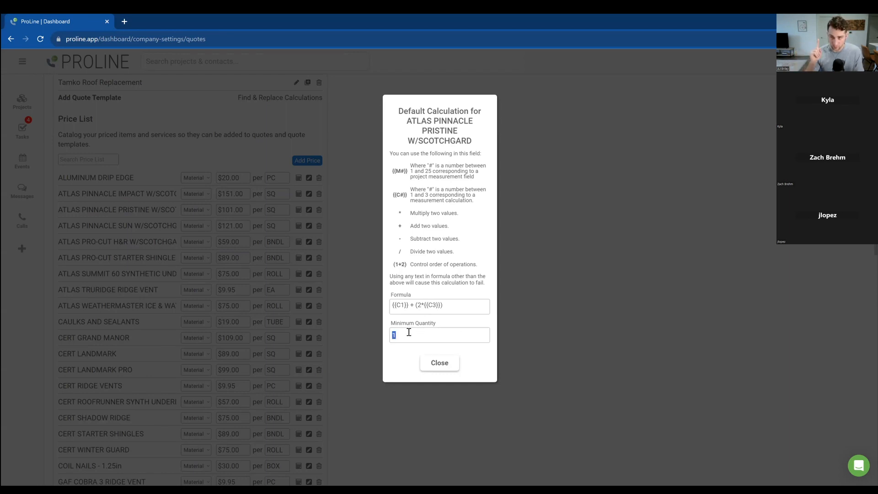
left_click(422, 323)
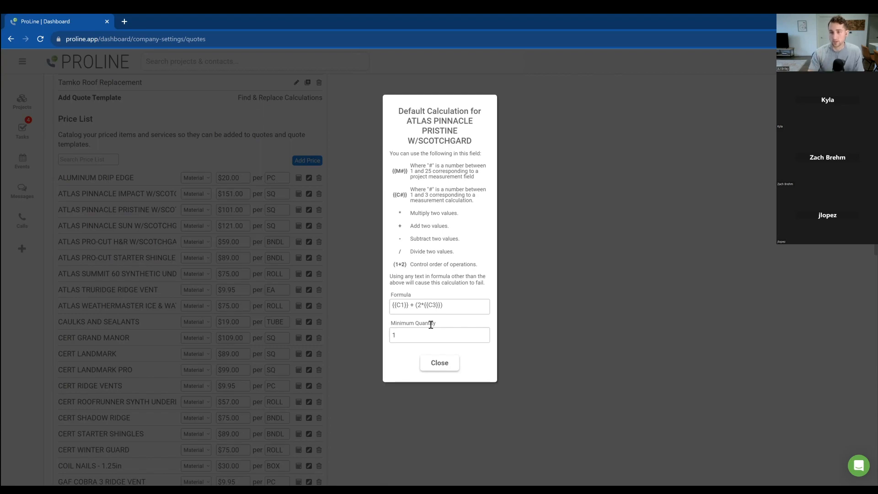
left_click(440, 364)
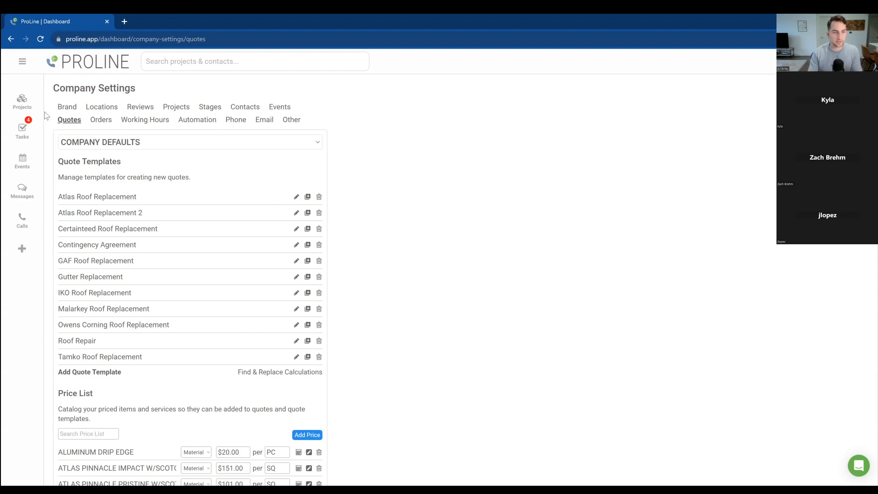
Step: Open the quotes of the second project in the Creating Quote stage, and check the page list of its last draft quote
left_click(23, 102)
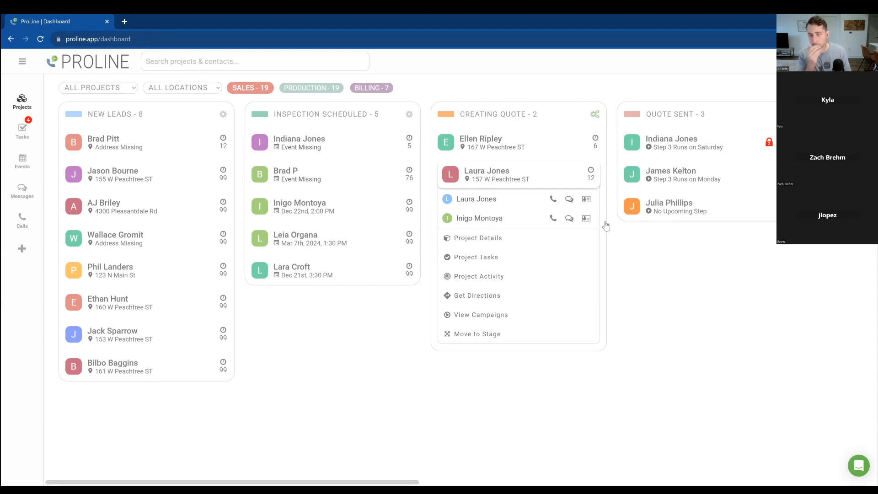
left_click(509, 238)
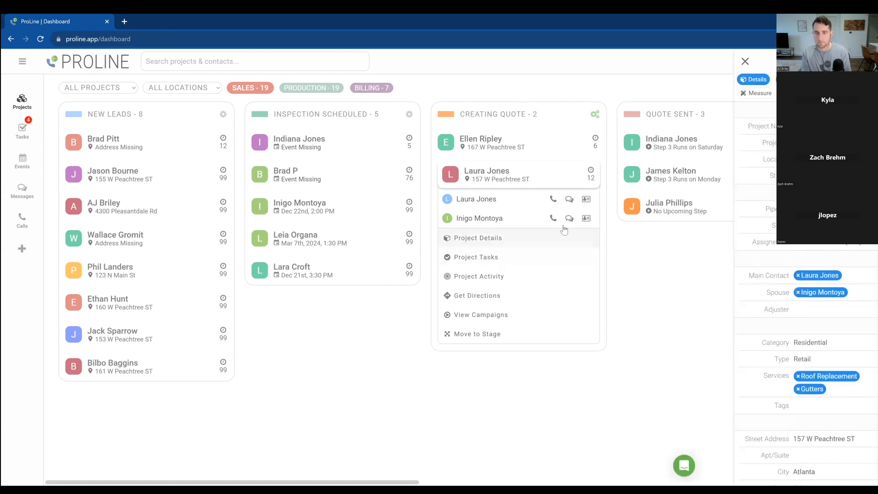
left_click(765, 93)
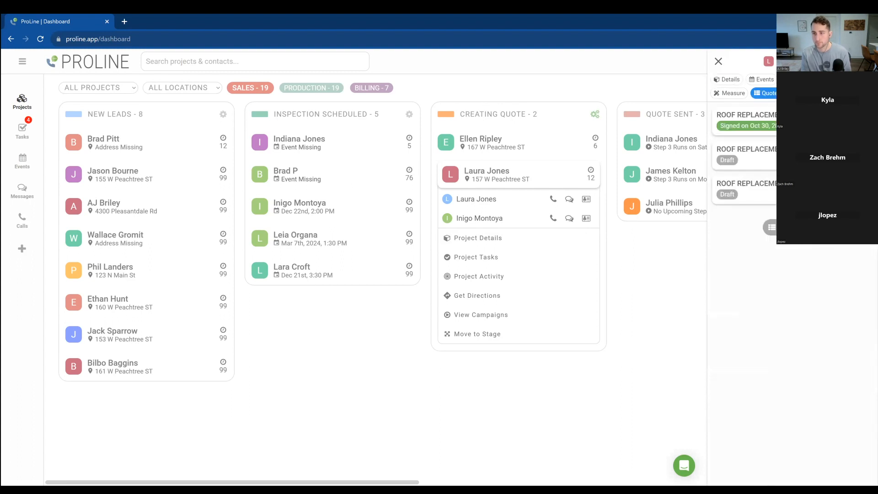
left_click(805, 189)
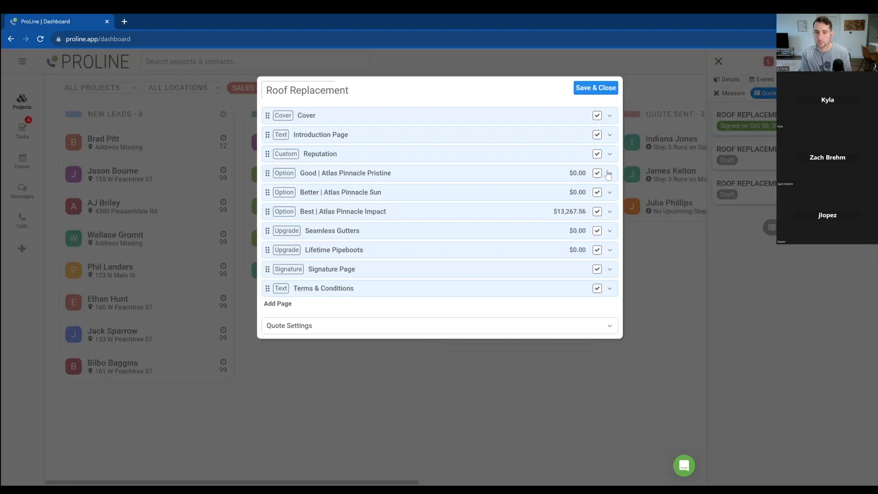
left_click(636, 98)
Step: Preview the draft Roof Replacement quote document from its cover to the signature page, and close the preview
left_click(763, 151)
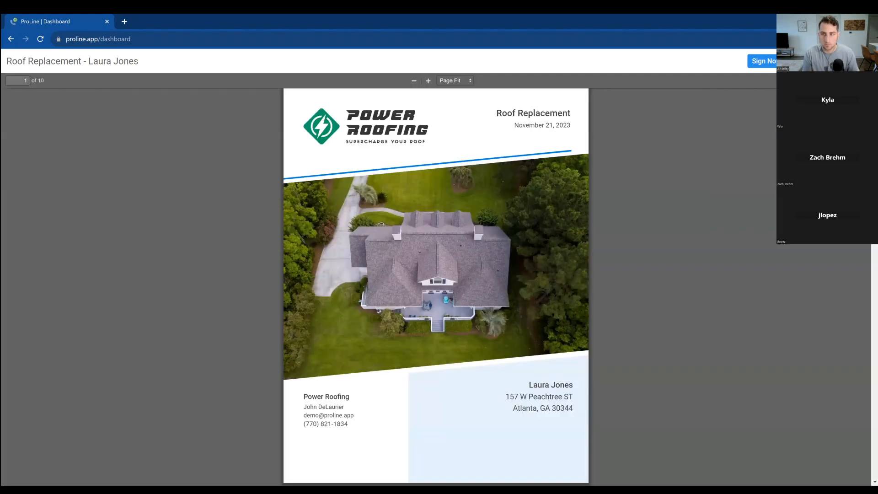
scroll(732, 190, "down", 5)
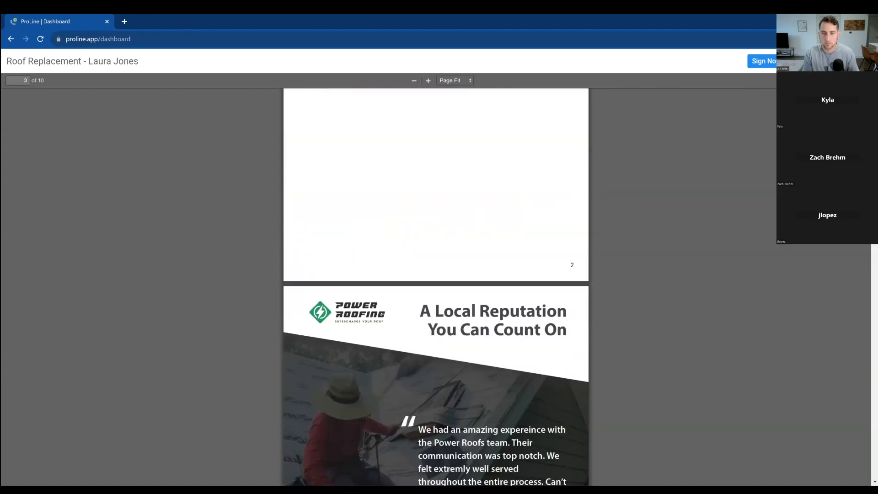
scroll(436, 283, "up", 5)
scroll(435, 283, "down", 15)
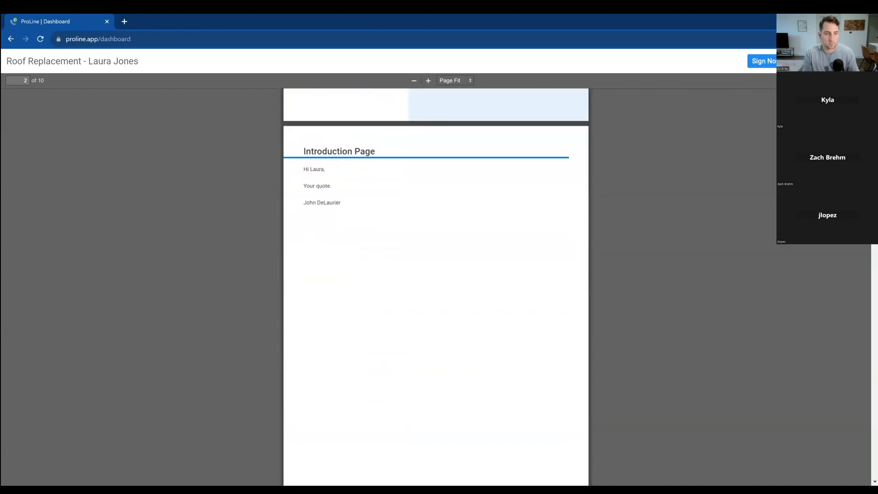
scroll(435, 284, "up", 15)
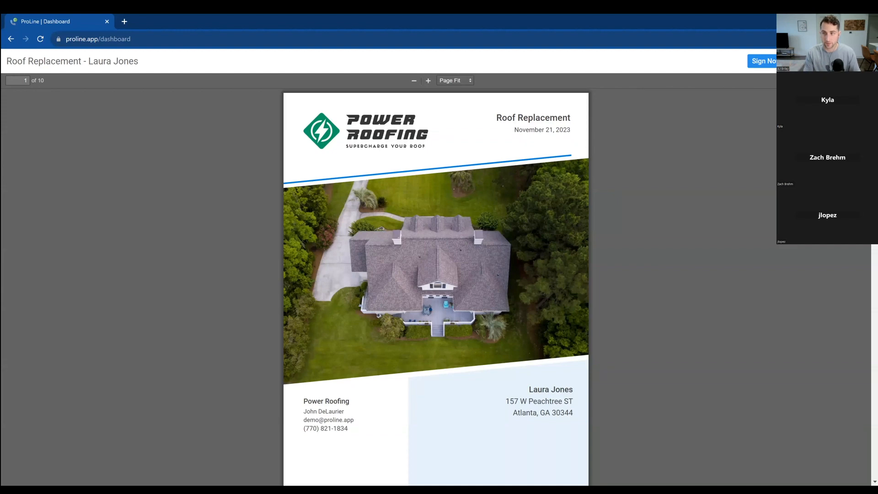
left_click_drag(873, 110, 856, 419)
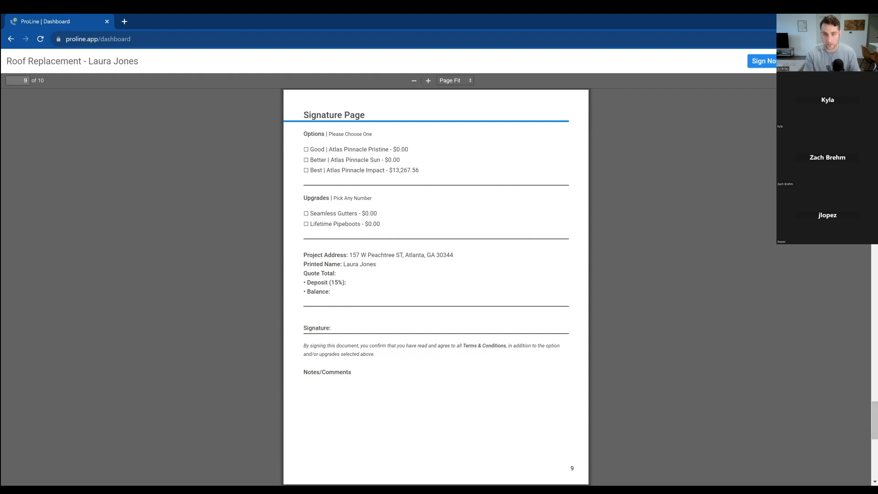
left_click(864, 61)
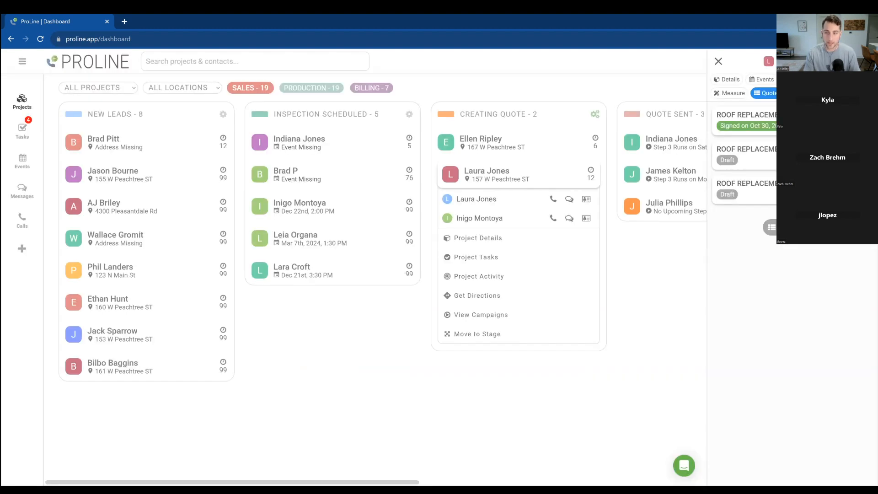
Step: Exclude the Signature Page from the last draft Roof Replacement quote, and save and close the quote
left_click(798, 189)
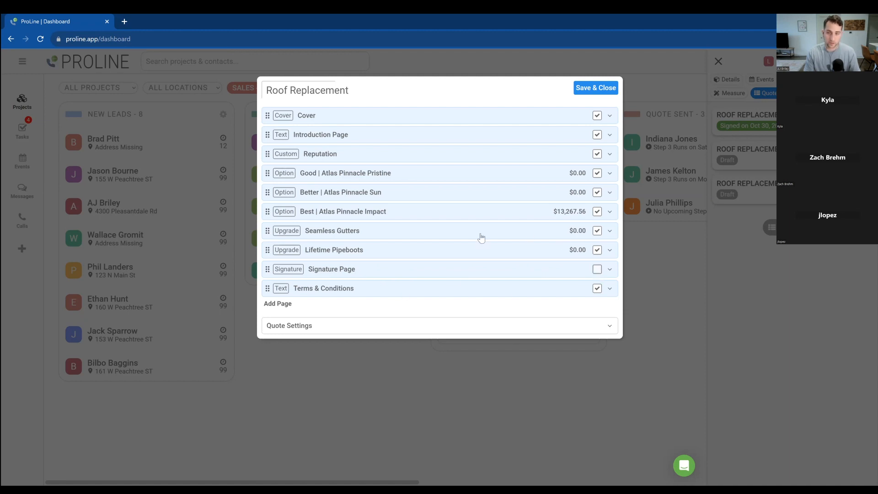
left_click(578, 88)
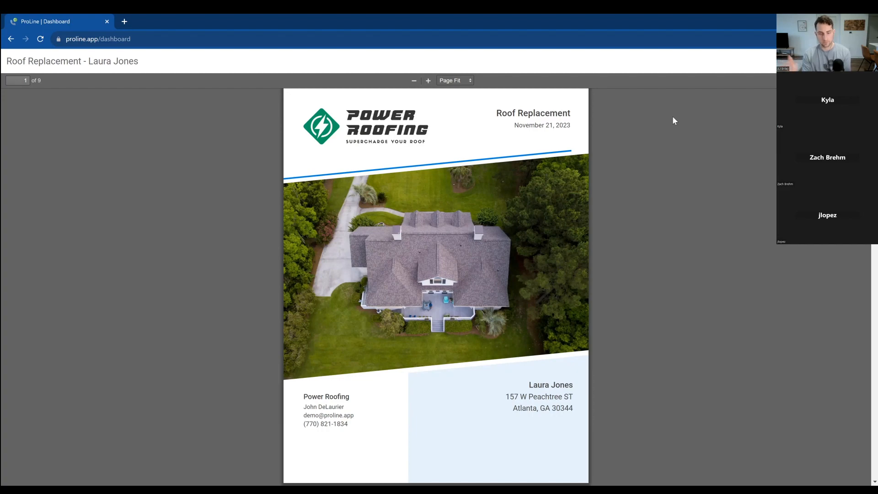
Step: Mark the last draft Roof Replacement quote as sent to the main contact, with text message and email delivery turned off
left_click_drag(865, 256, 864, 92)
left_click(862, 61)
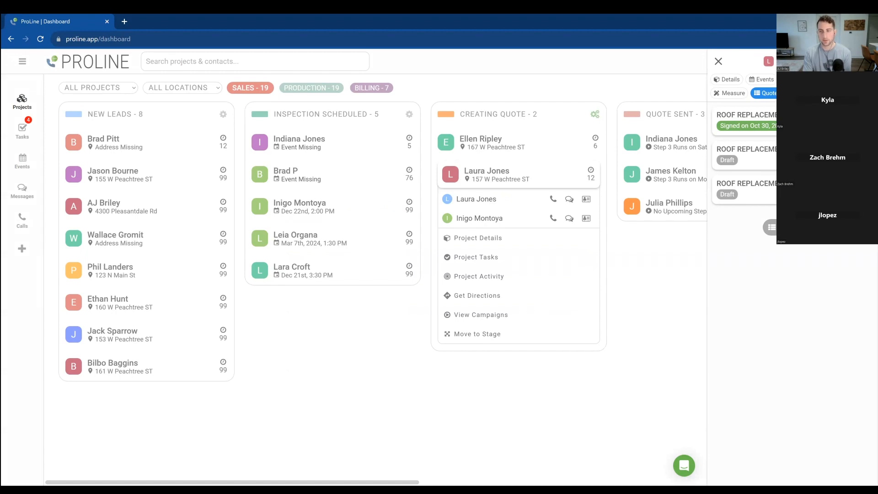
left_click(816, 156)
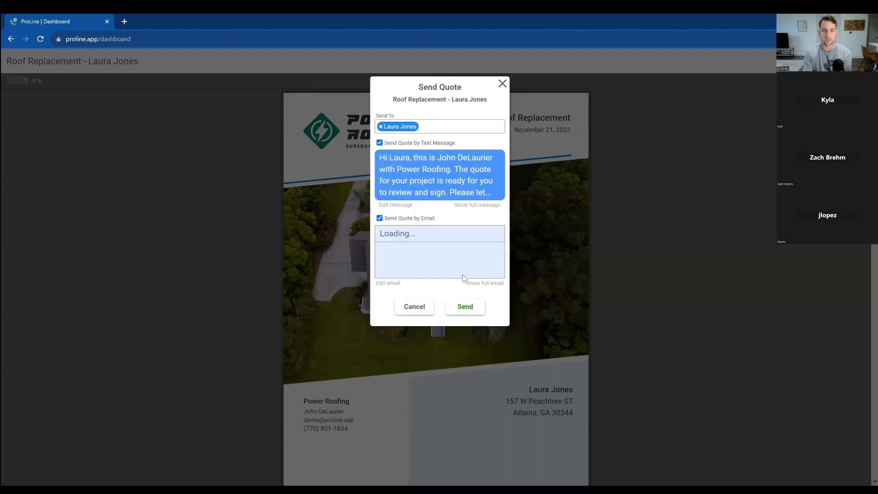
left_click(380, 218)
left_click(380, 142)
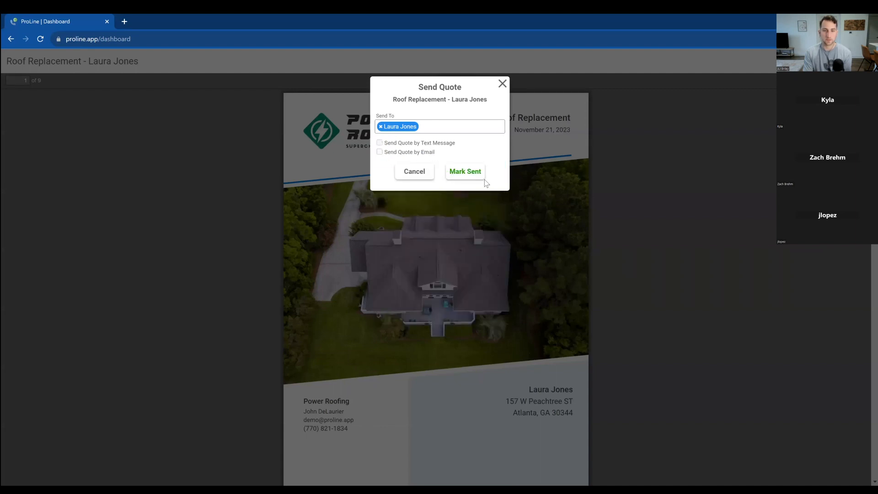
left_click(468, 171)
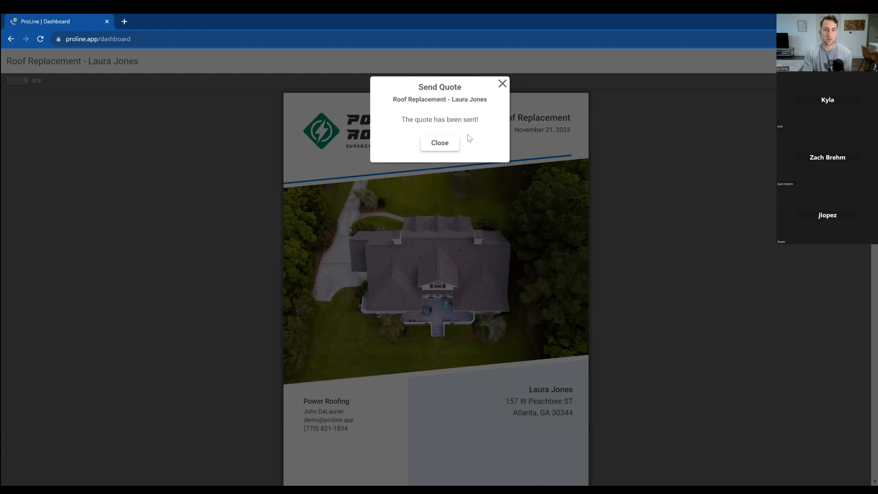
left_click(439, 143)
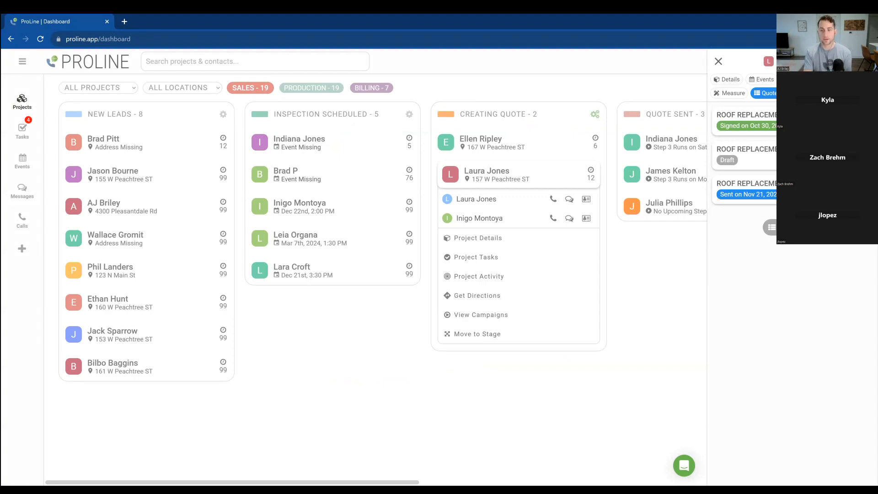
Step: Reset the sent Roof Replacement quote to draft, include its Signature Page again, and save and close the quote
left_click(822, 189)
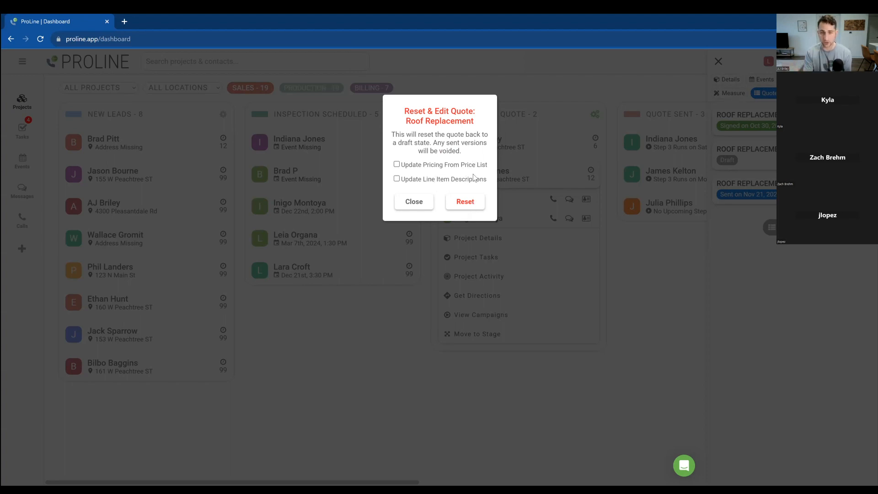
left_click(464, 205)
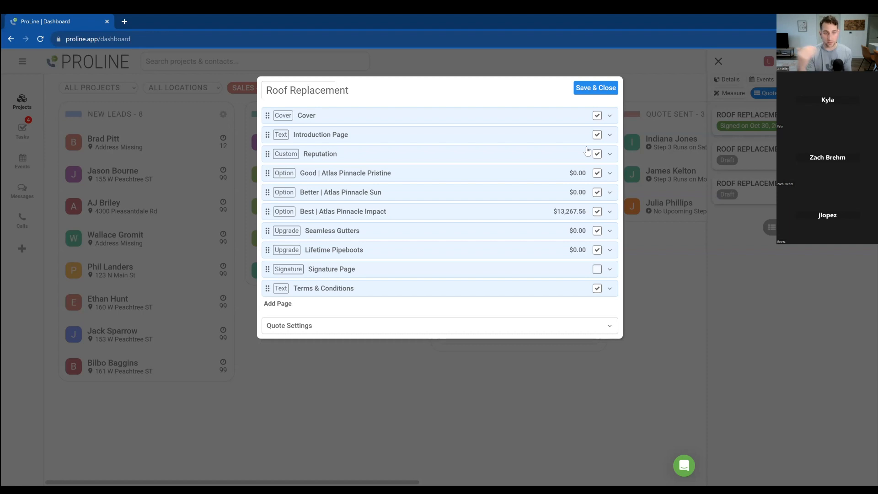
left_click(596, 269)
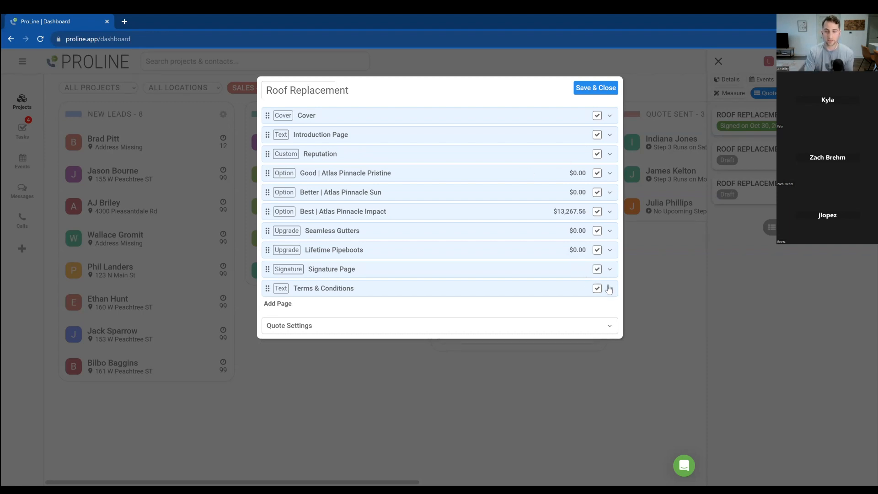
left_click(599, 89)
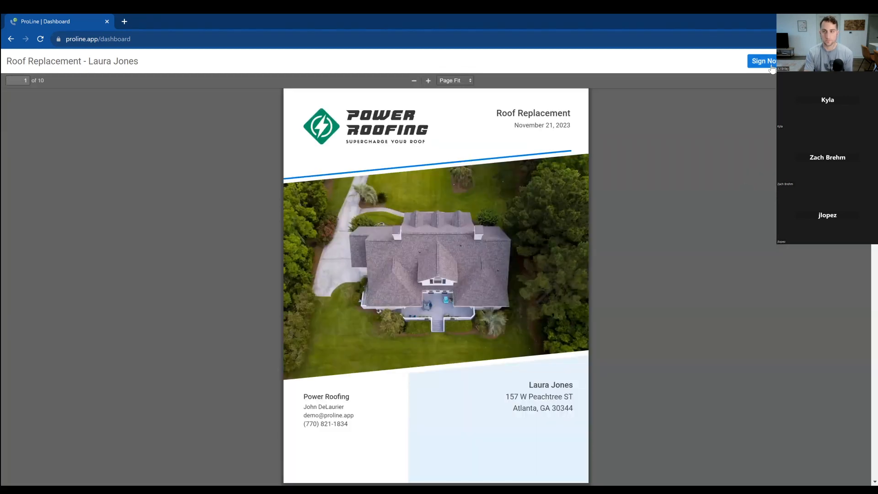
Step: Review the online signing form and the Signature Page in the preview of the draft quote, and close the preview
left_click(770, 64)
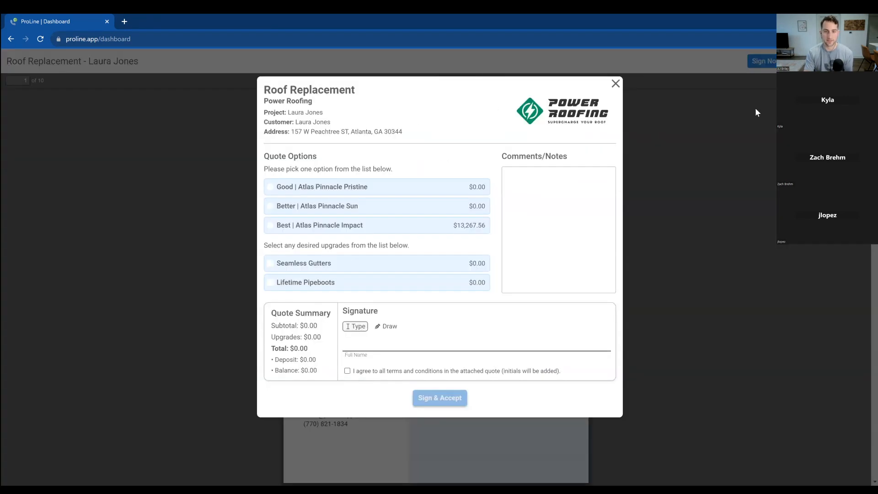
left_click(616, 84)
left_click_drag(873, 107, 864, 425)
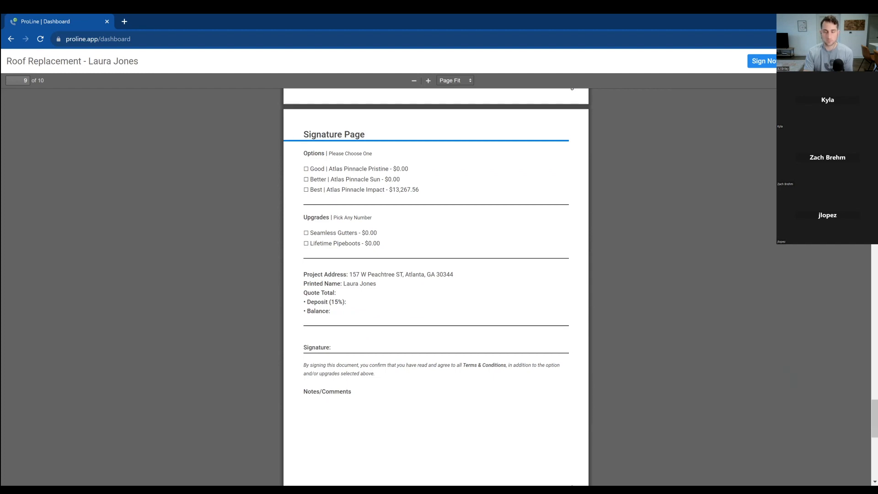
key("Escape")
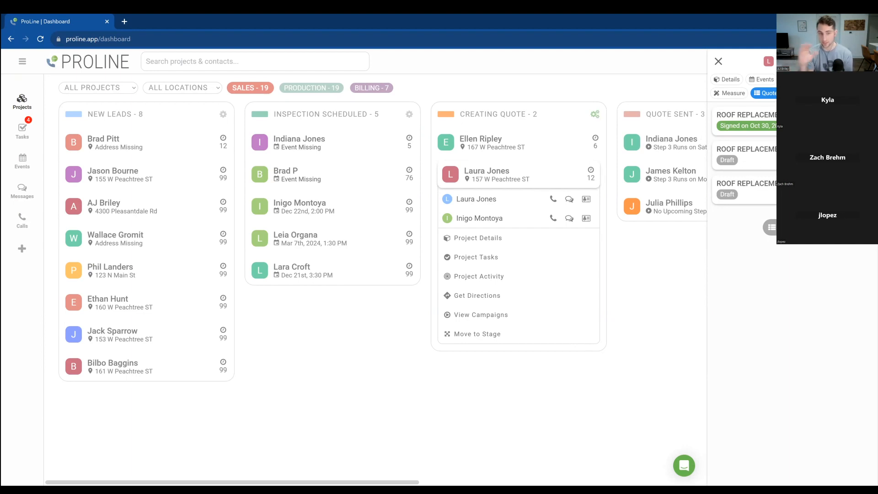
Step: Review the Send Quote Actions and Signed Quote Actions of the Atlas Roof Replacement 2 template in the company settings, and close the template
left_click(25, 63)
left_click(106, 341)
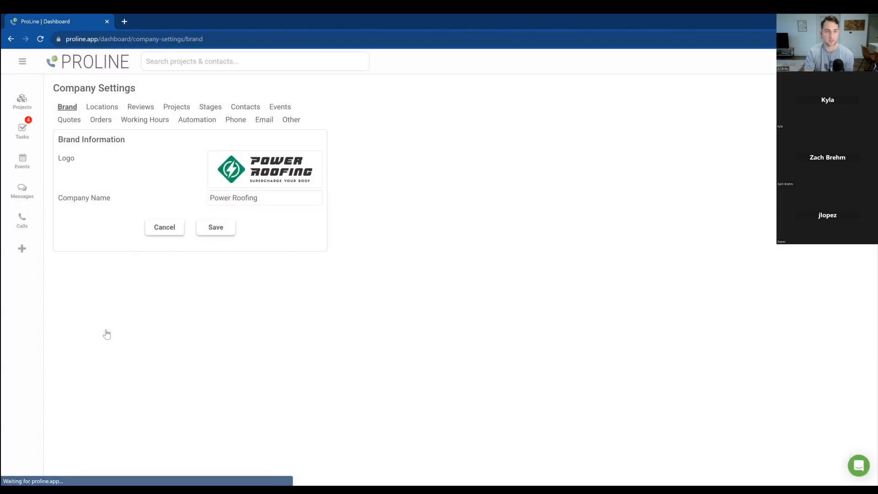
left_click(78, 121)
left_click(295, 213)
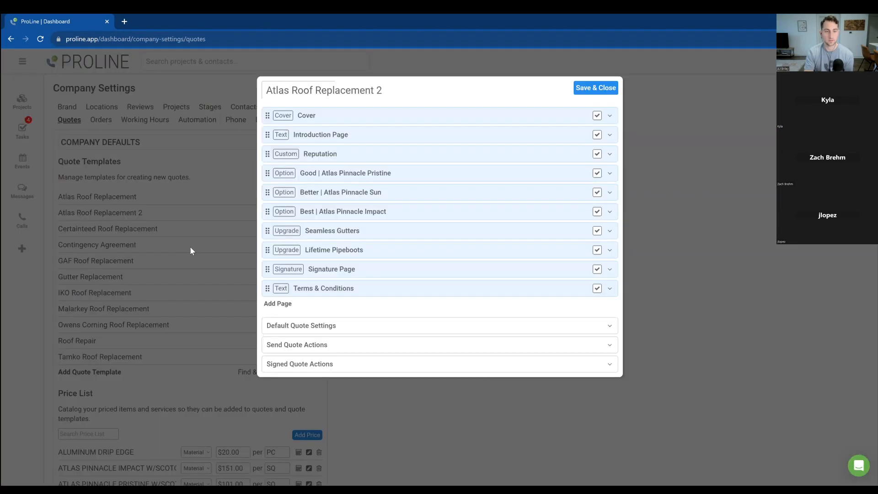
left_click(320, 346)
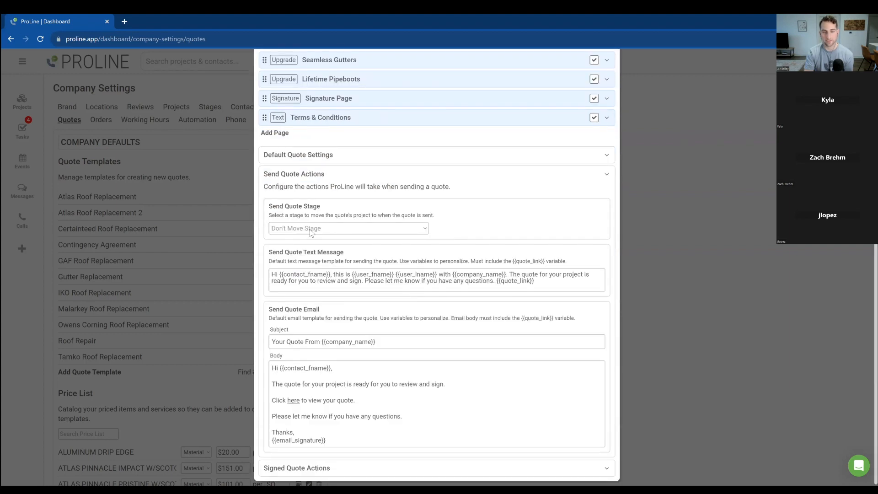
left_click(347, 469)
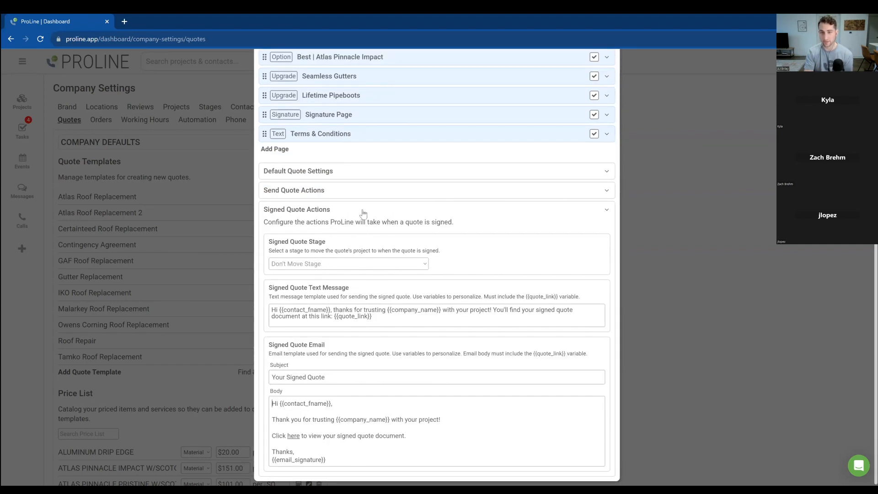
left_click(390, 212)
left_click(577, 92)
Step: Return to the project board, and open the quotes of the second project in the Creating Quote stage
left_click(21, 102)
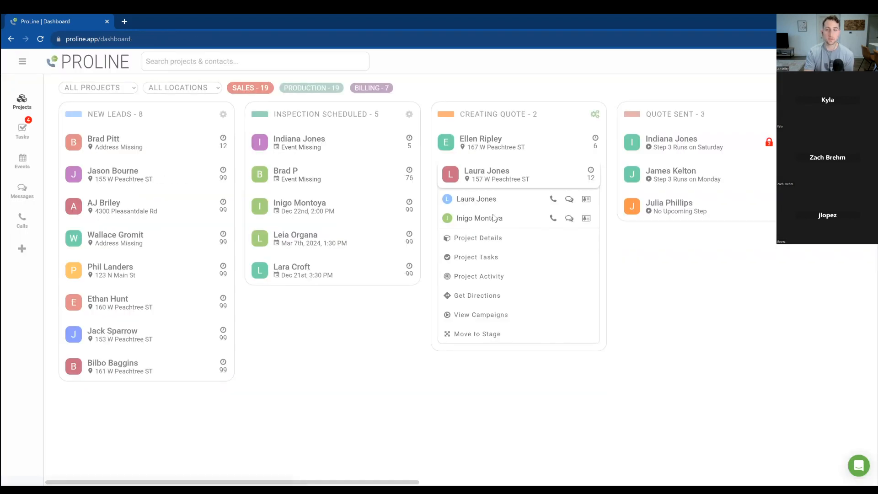
left_click(301, 216)
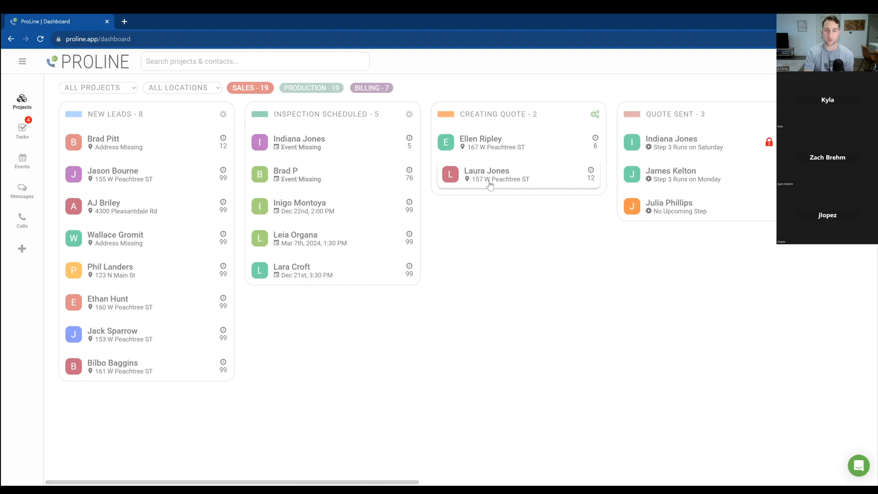
left_click(489, 183)
left_click(482, 238)
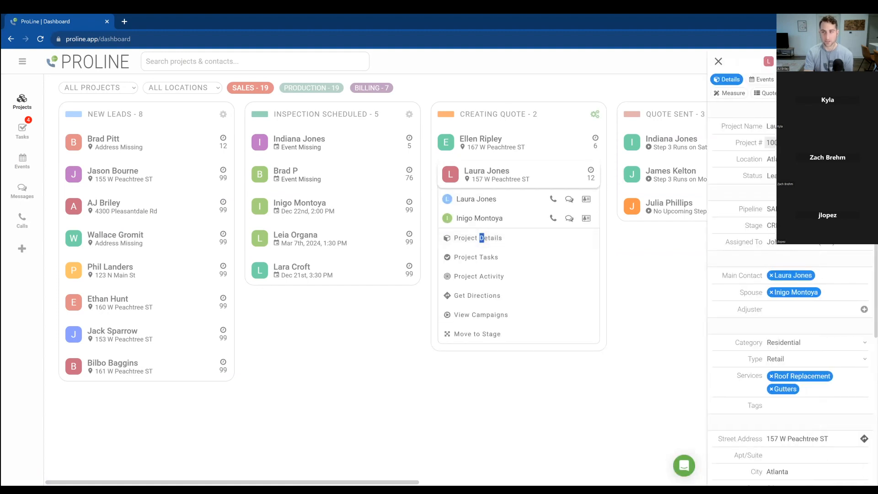
left_click(766, 93)
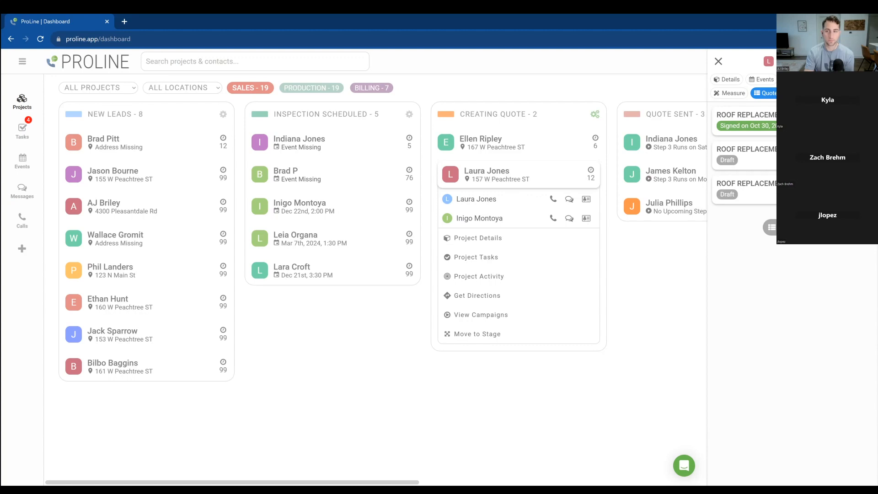
Step: Exclude the Signature Page and Terms & Conditions from the last draft Roof Replacement quote, and save and close it
left_click(795, 155)
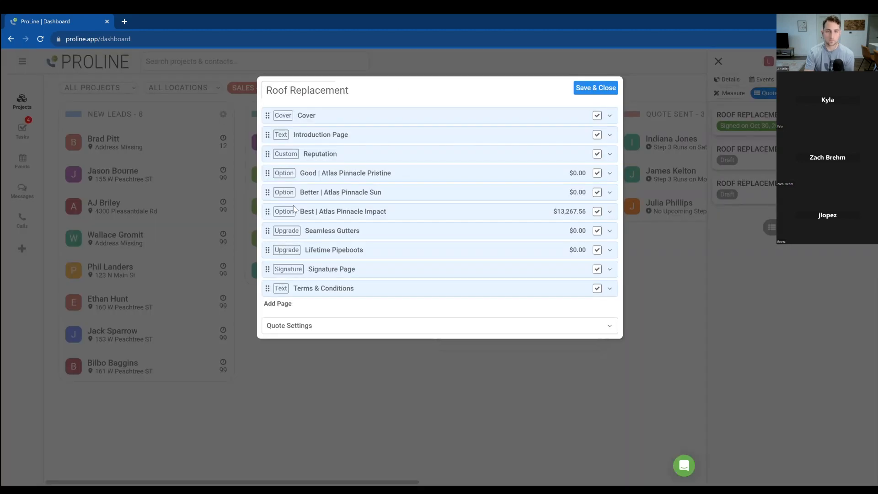
left_click(588, 90)
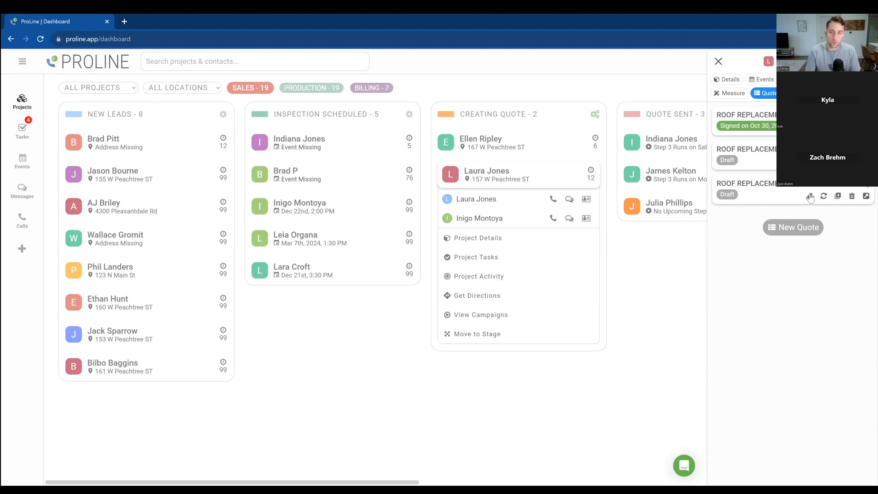
left_click(809, 197)
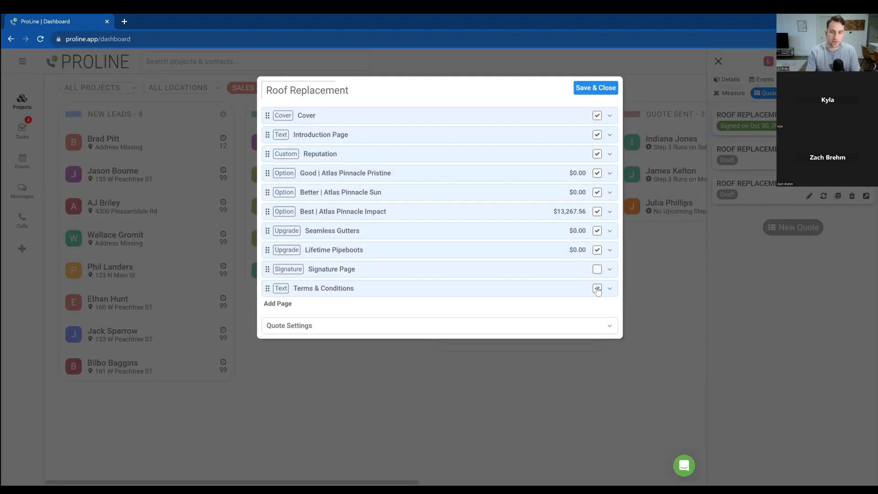
left_click(596, 90)
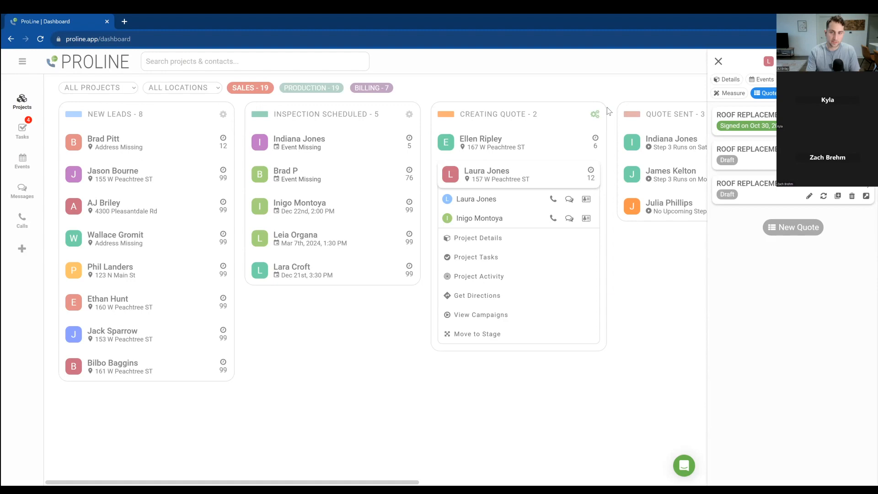
Step: Exclude the Signature Page and Terms & Conditions from the Atlas Roof Replacement 2 quote template, and save and close it
left_click(22, 61)
left_click(69, 342)
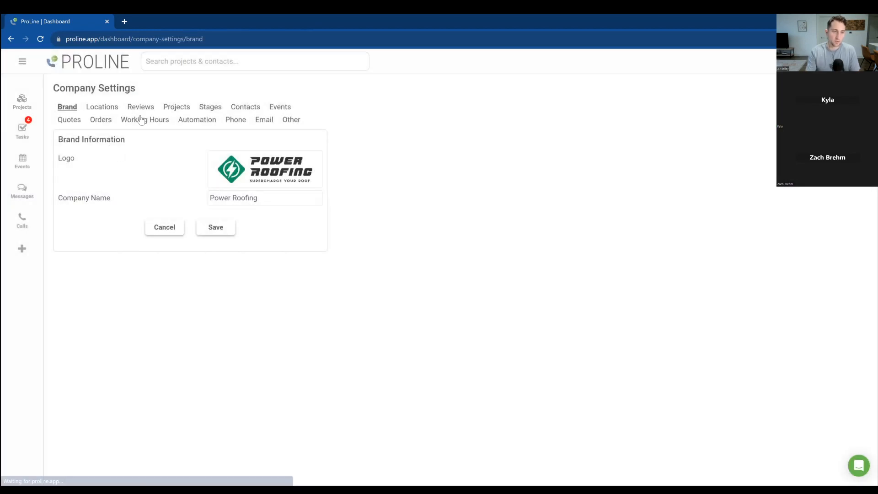
left_click(69, 119)
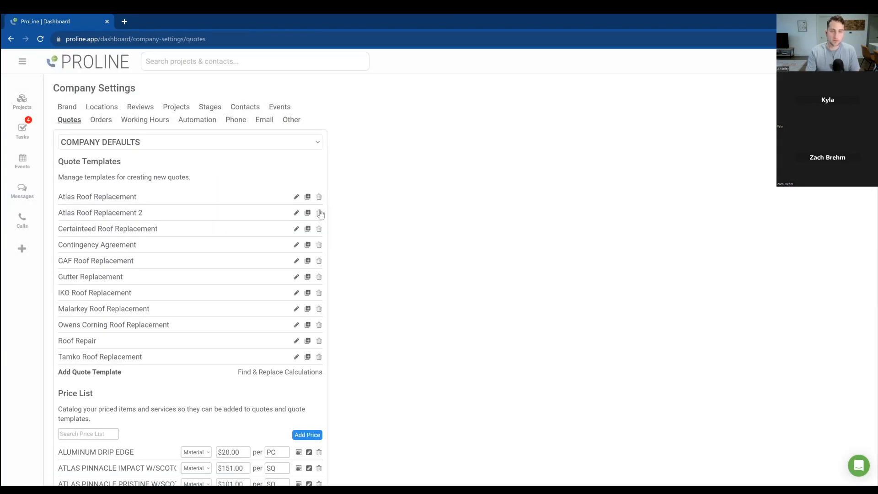
left_click(297, 213)
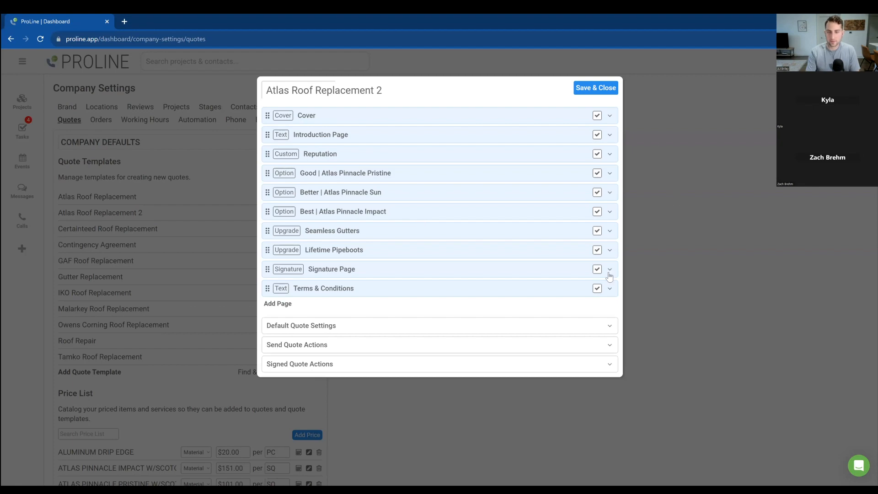
left_click(602, 92)
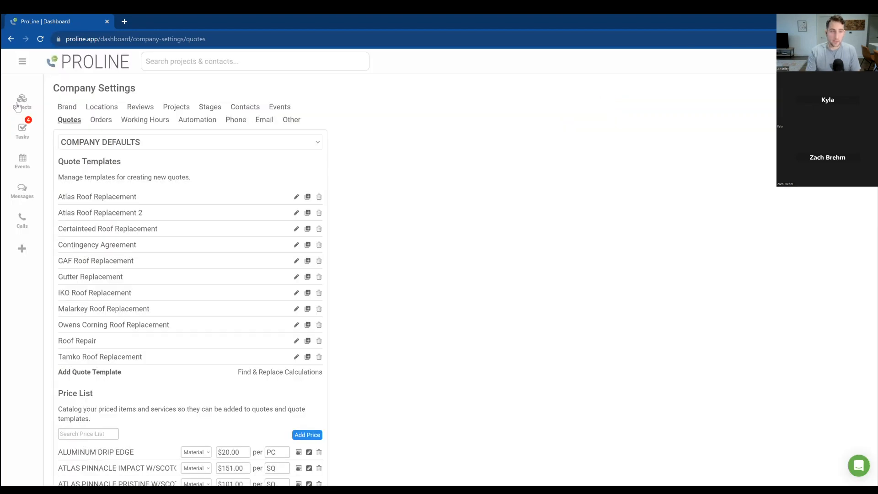
Step: Create a new quote from the Atlas Roof Replacement 2 template for the second project in the Creating Quote stage, and save it
left_click(24, 104)
left_click(478, 238)
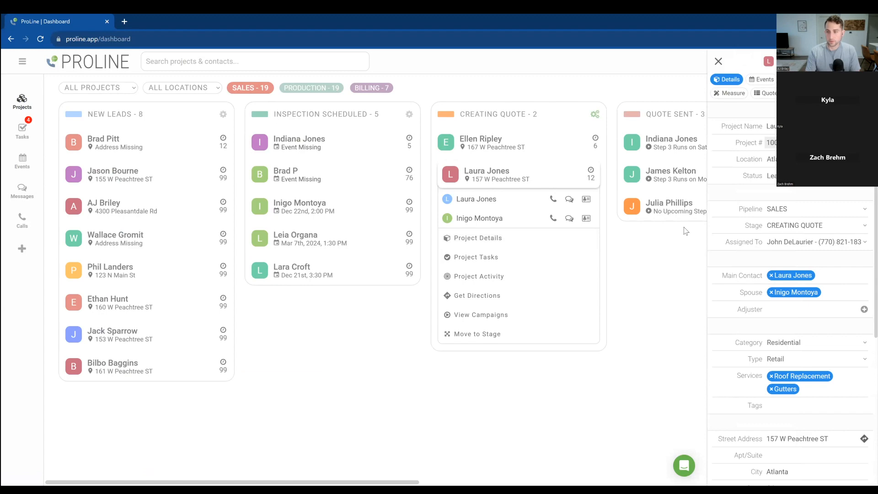
left_click(764, 93)
left_click(796, 227)
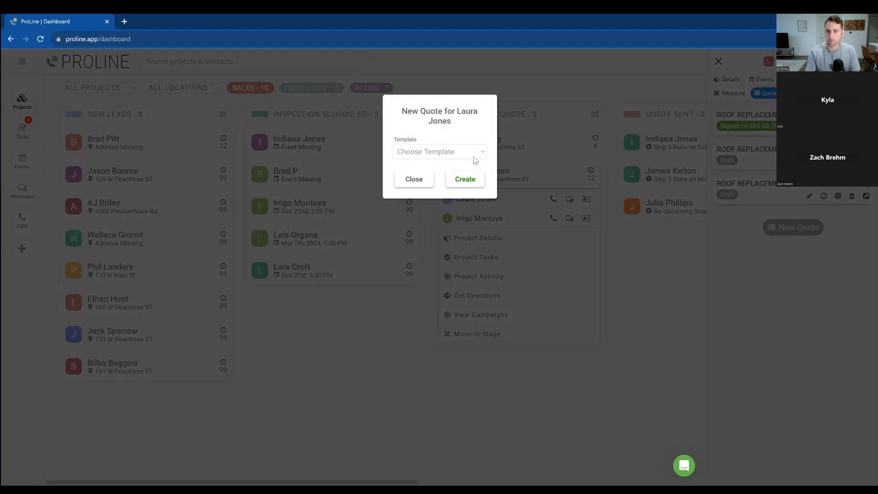
left_click(475, 152)
left_click(473, 173)
left_click(465, 178)
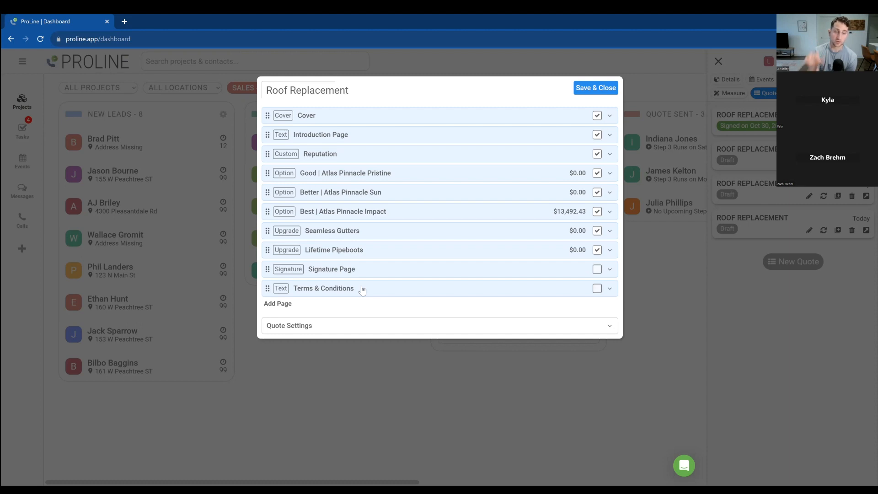
left_click(590, 87)
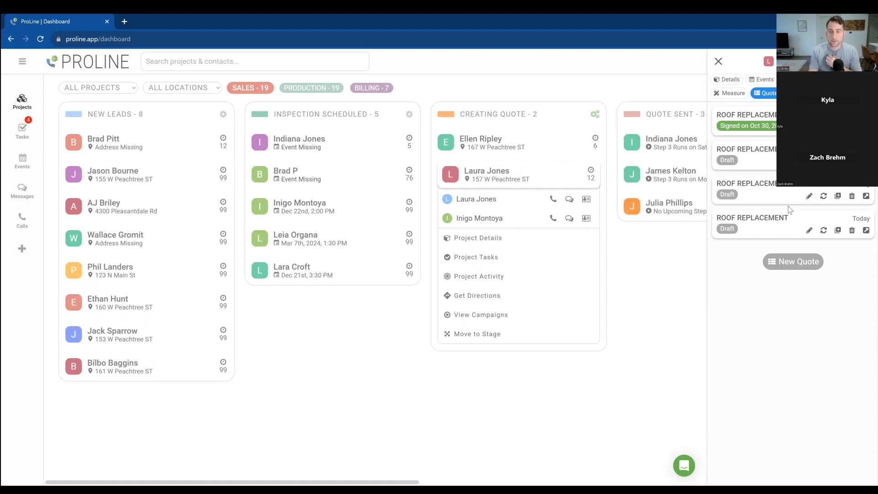
Step: Check the page list and document preview of the newly created draft Roof Replacement quote, and close them
left_click(809, 232)
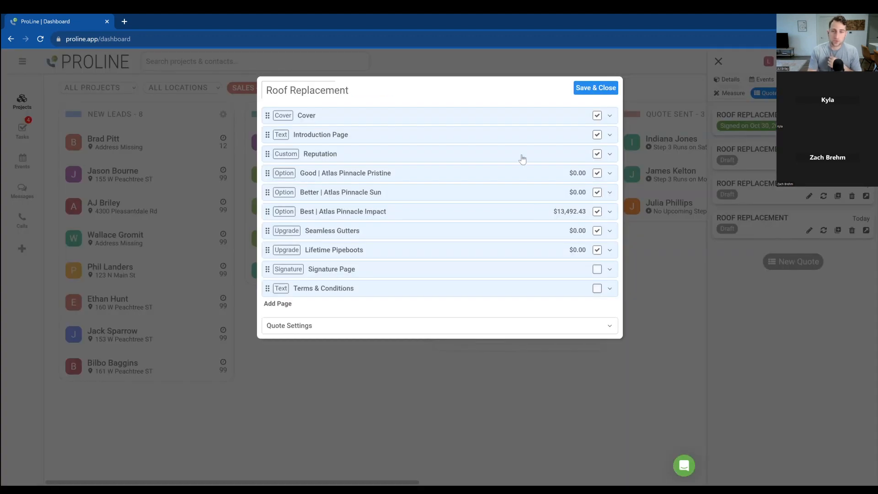
left_click(590, 90)
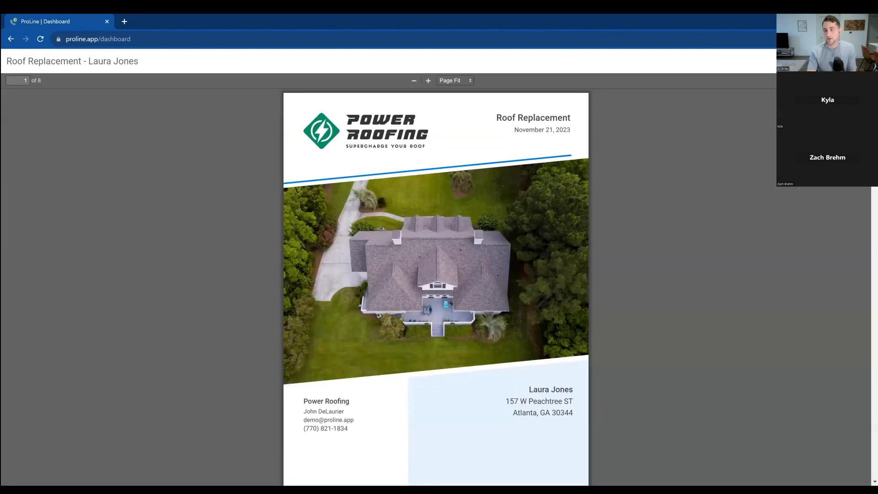
left_click(863, 61)
left_click(865, 230)
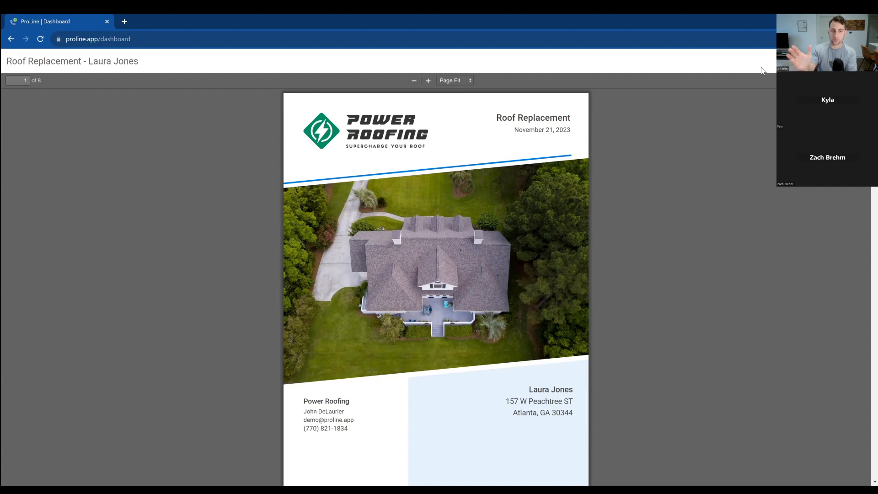
left_click(862, 61)
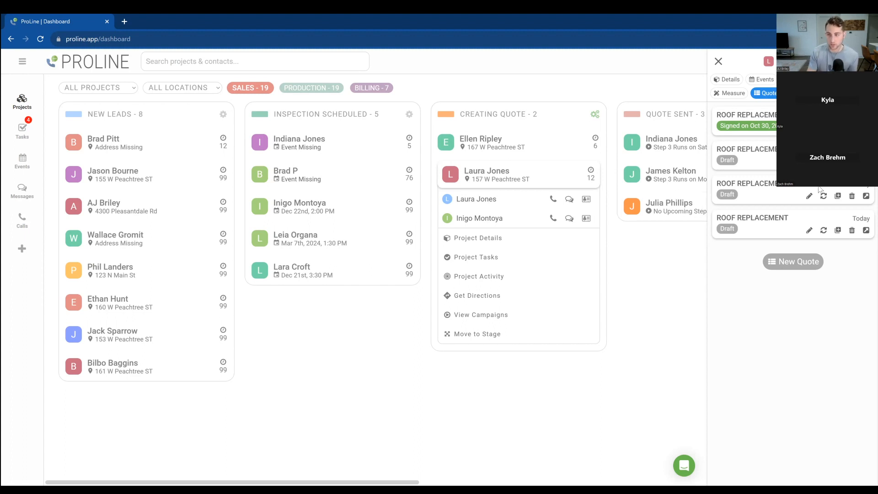
left_click(808, 230)
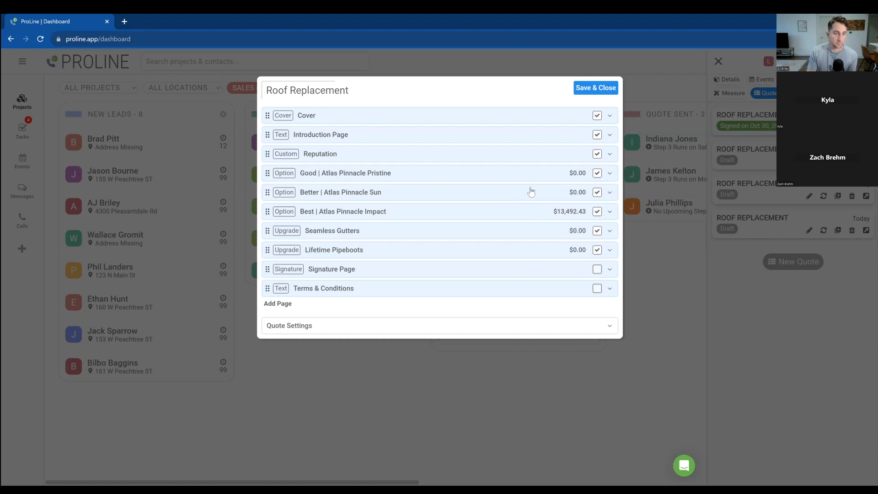
left_click(595, 88)
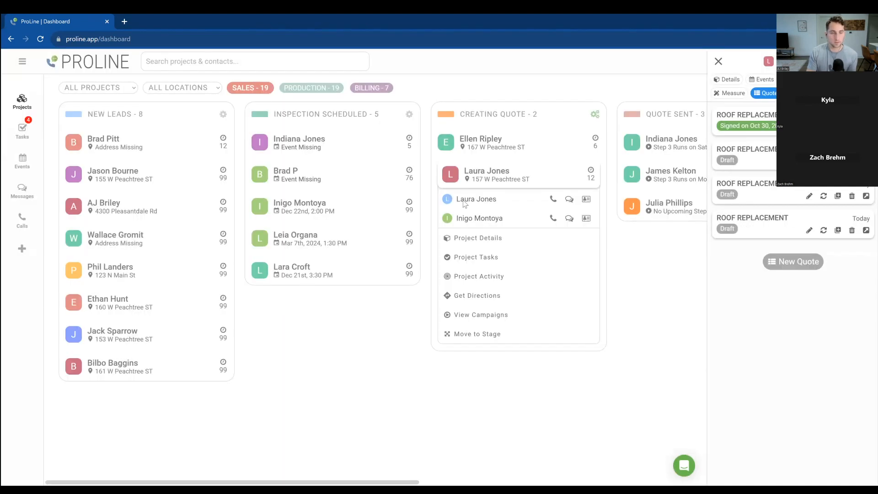